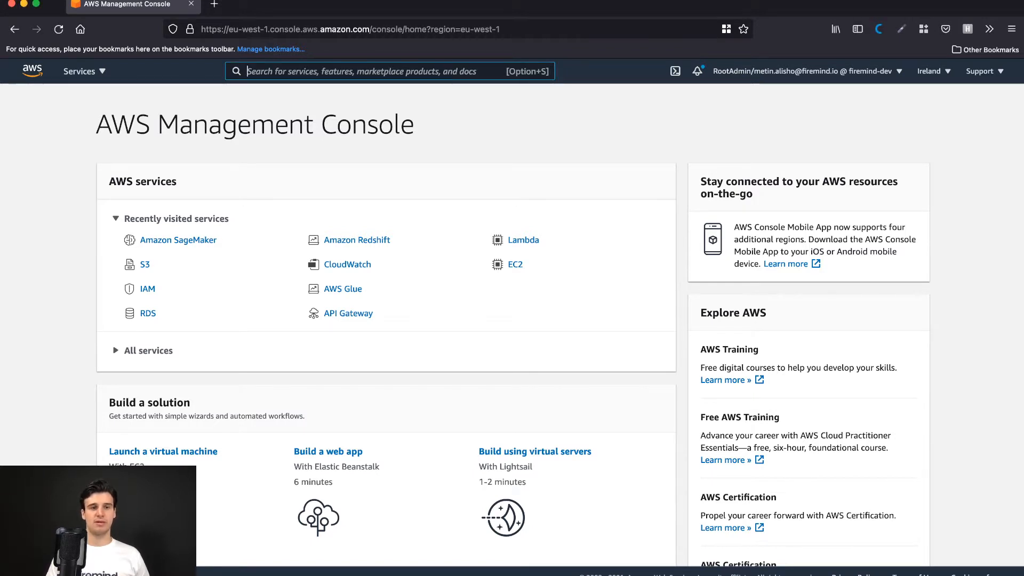
# Step: Open the SageMaker Studio control panel and start a new user profile with the user name firemind-user
pyautogui.click(178, 239)
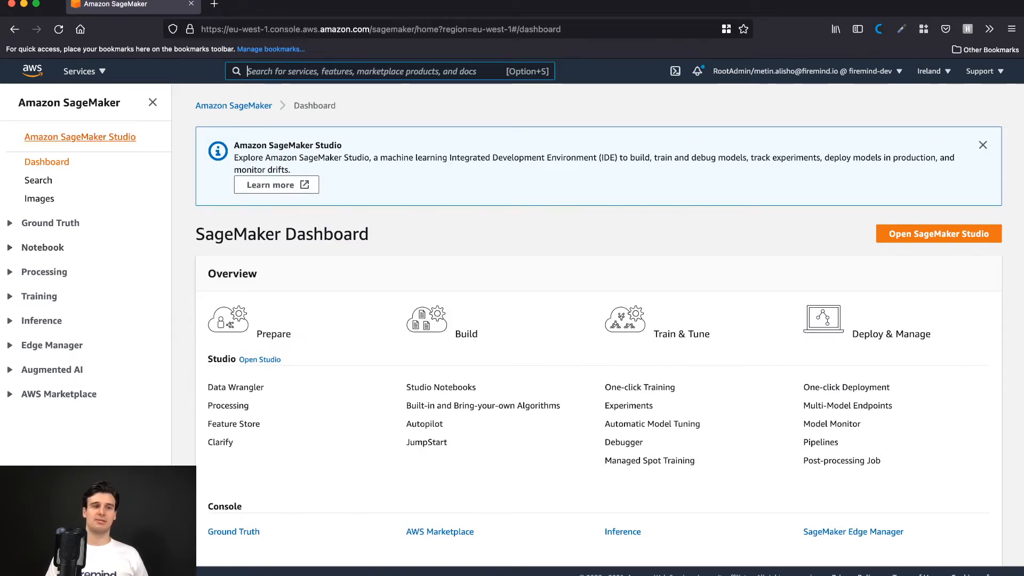
pyautogui.click(80, 136)
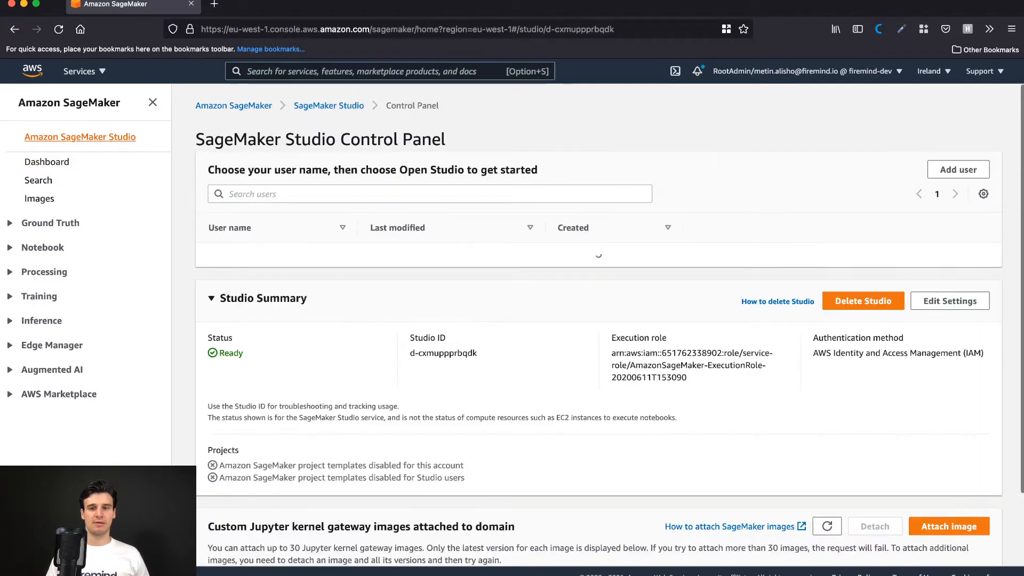
pyautogui.click(958, 170)
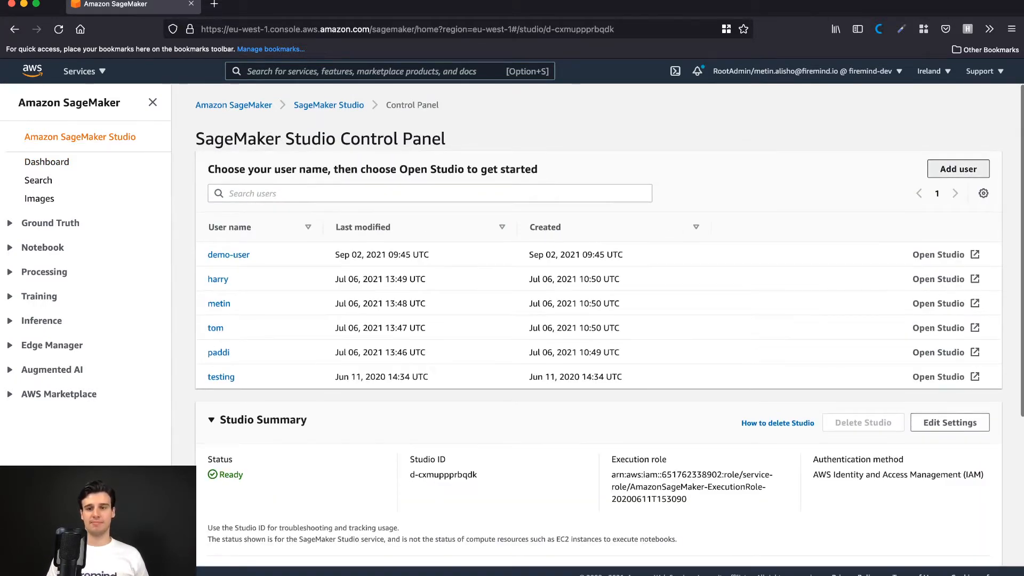
pyautogui.moveTo(323, 227); pyautogui.dragTo(128, 224)
pyautogui.press('BackSpace')
pyautogui.write('fi')
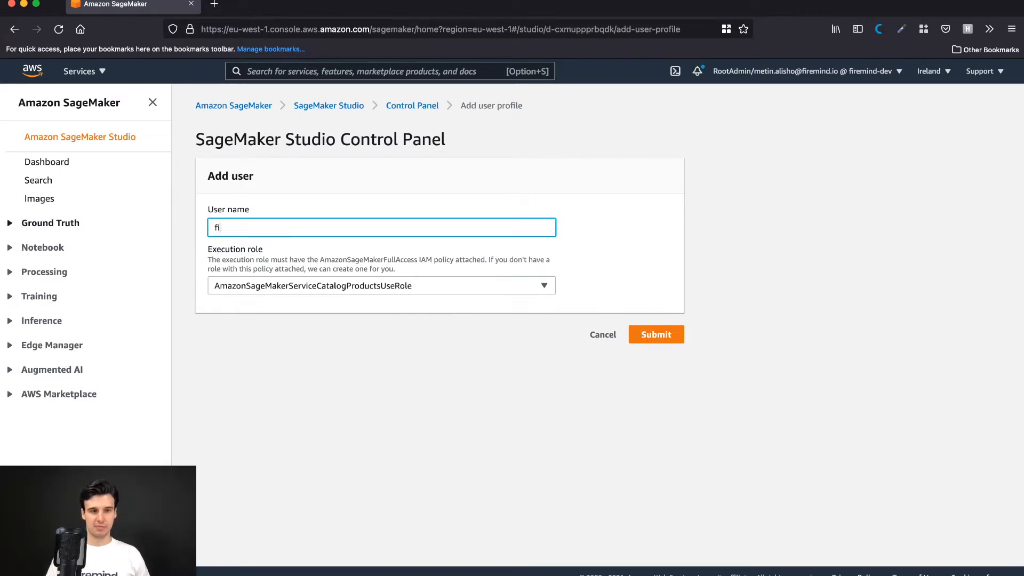
pyautogui.write('remind-user')
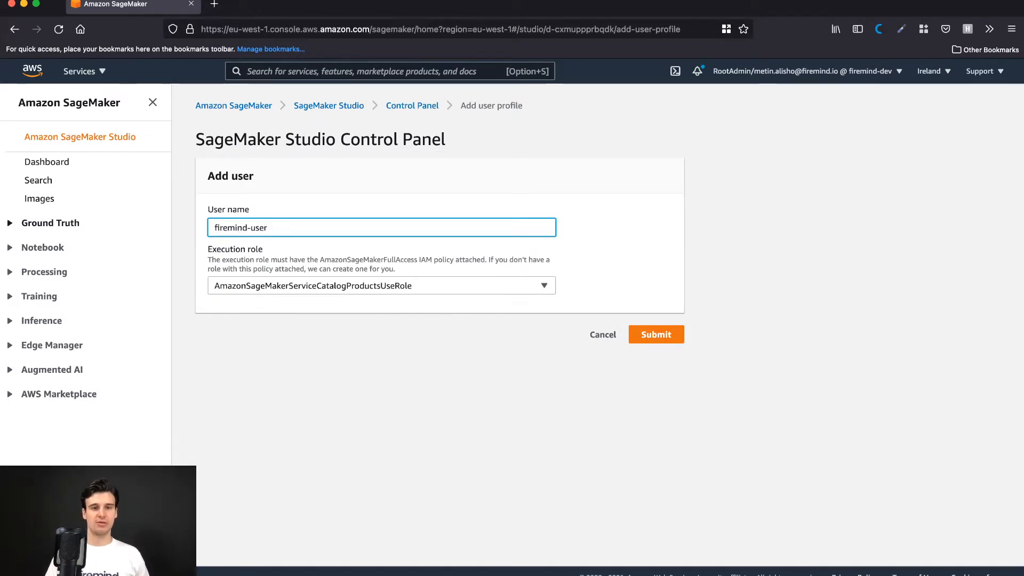
# Step: Create a new execution role with access to any S3 bucket for the user profile and submit the profile
pyautogui.click(381, 285)
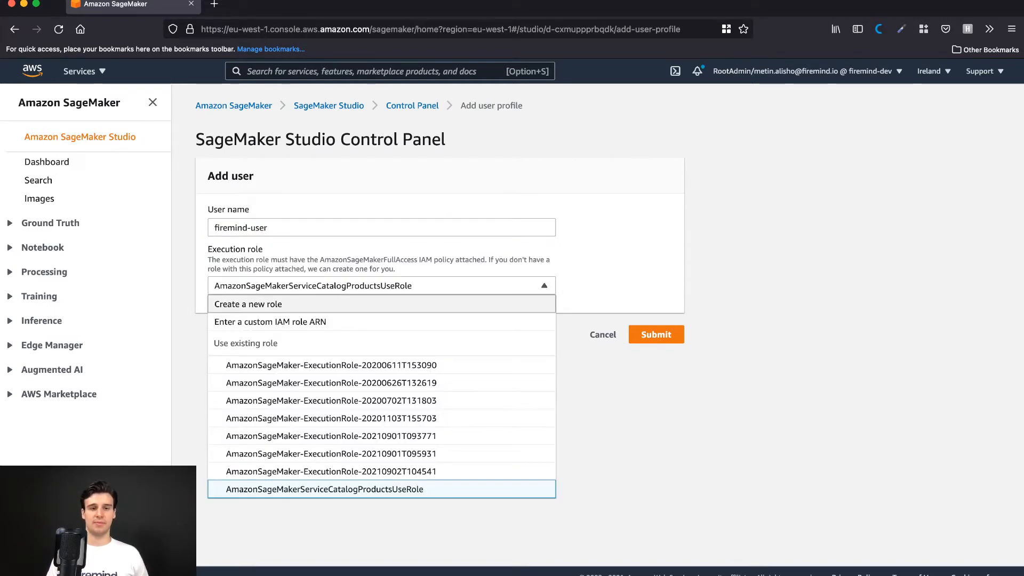
pyautogui.click(248, 304)
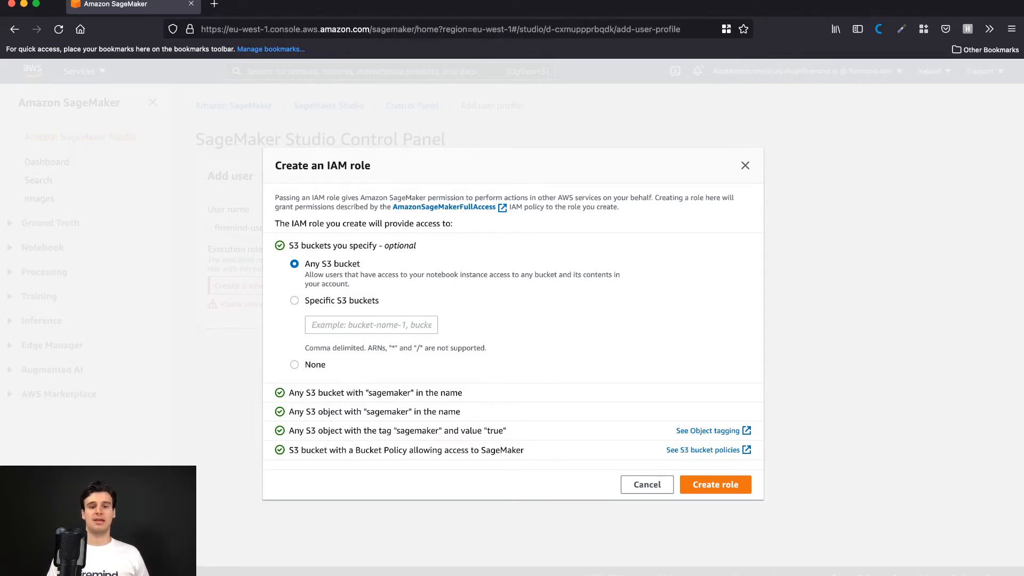
pyautogui.click(715, 485)
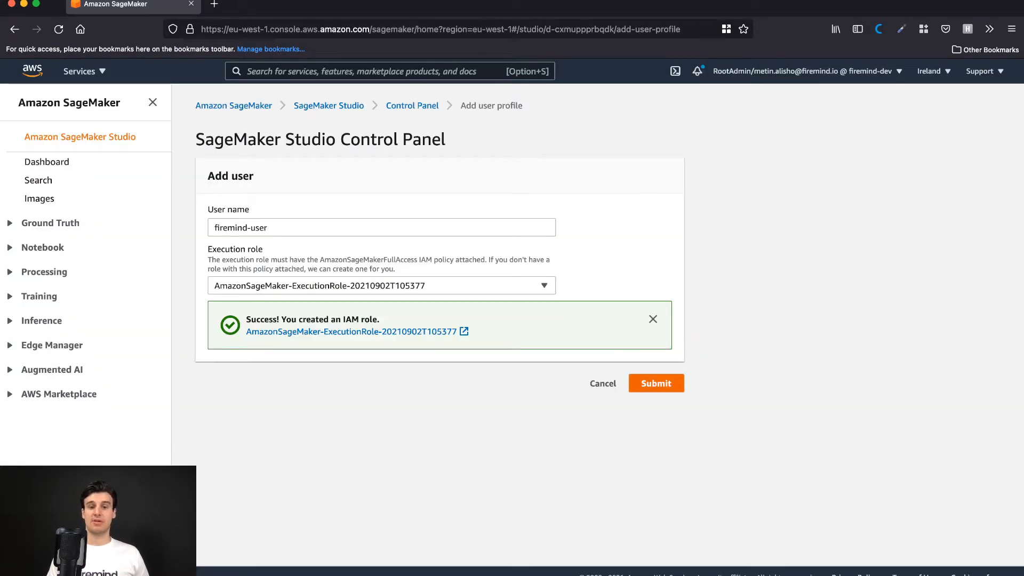
pyautogui.click(656, 383)
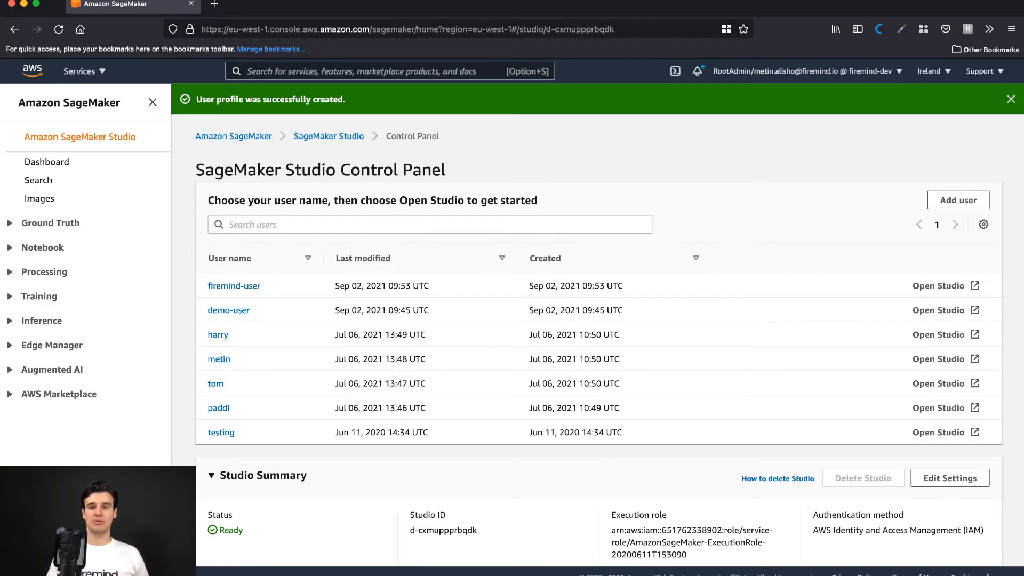
# Step: Open Studio as firemind-user and create a new data flow named credit-risk.flow
pyautogui.click(939, 286)
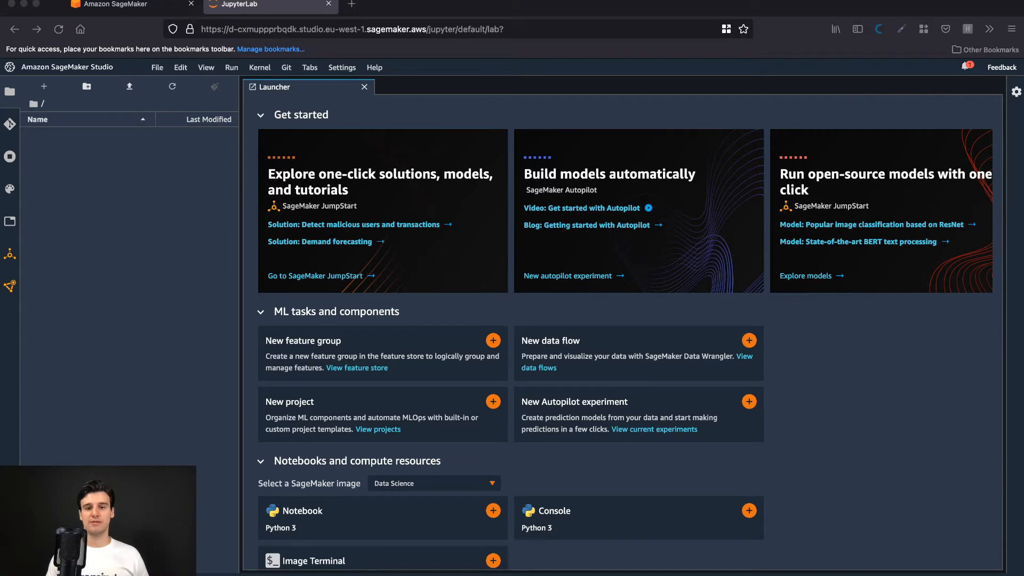
pyautogui.click(749, 340)
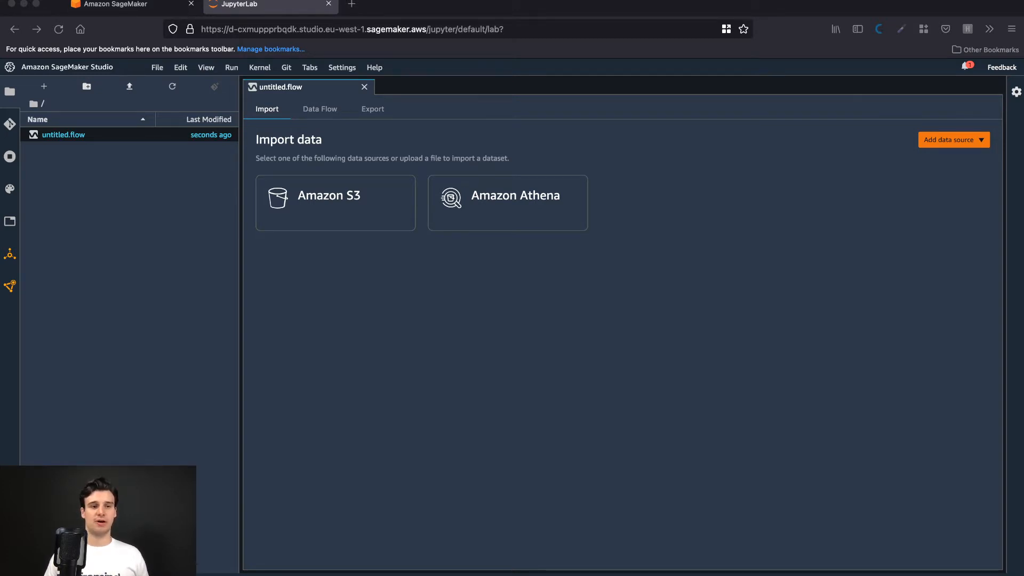
pyautogui.rightClick(118, 135)
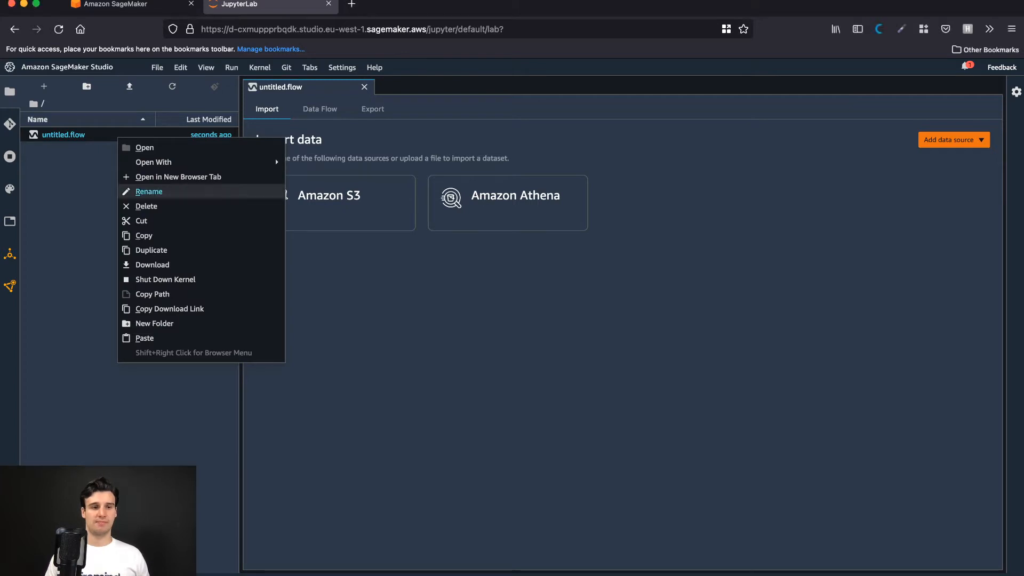
pyautogui.click(155, 192)
pyautogui.write('credit_risk.flow')
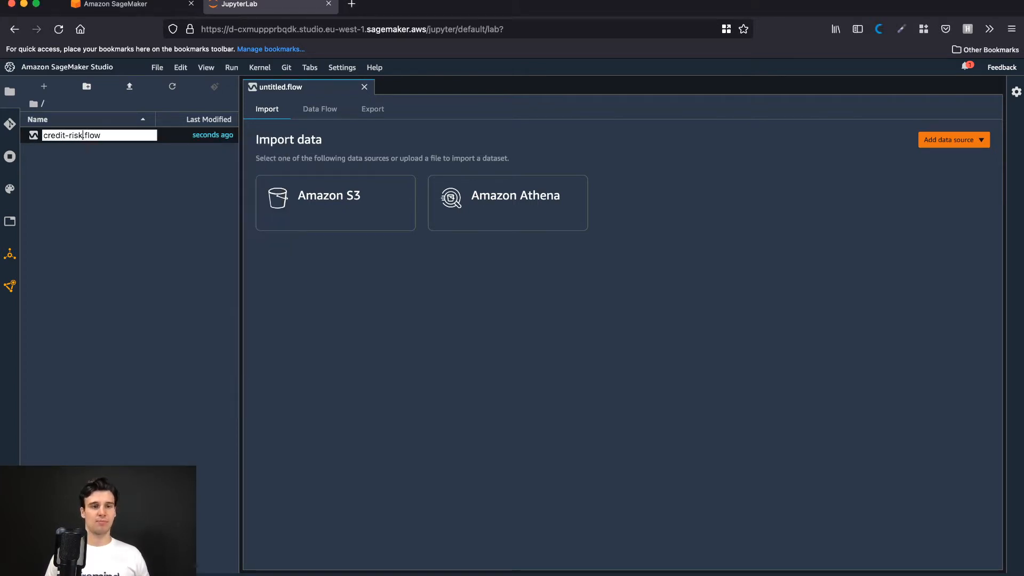
pyautogui.press('Return')
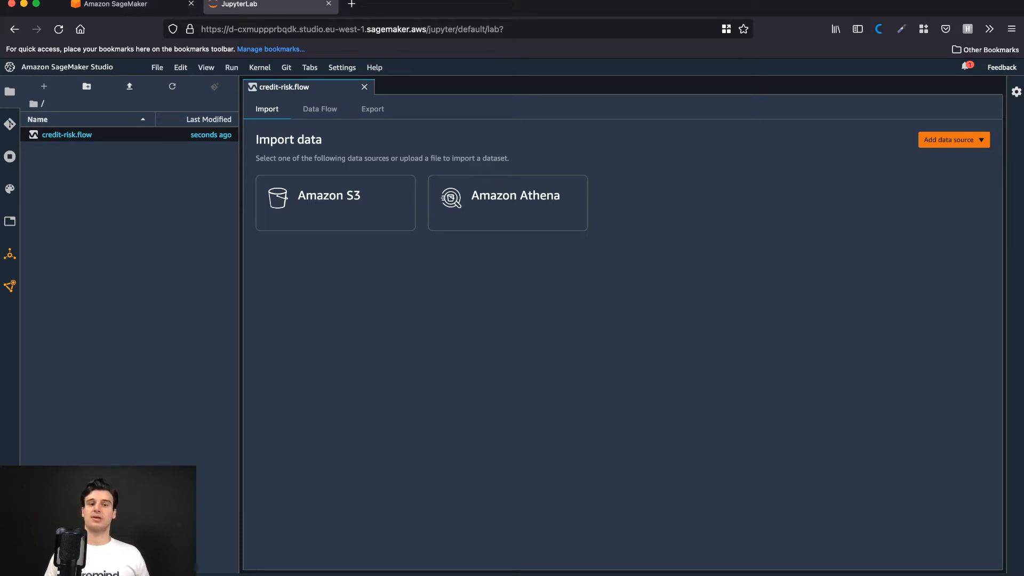
# Step: Import german_credit_data.csv from the data-wrangler-datasets S3 bucket with sampling disabled
pyautogui.click(329, 200)
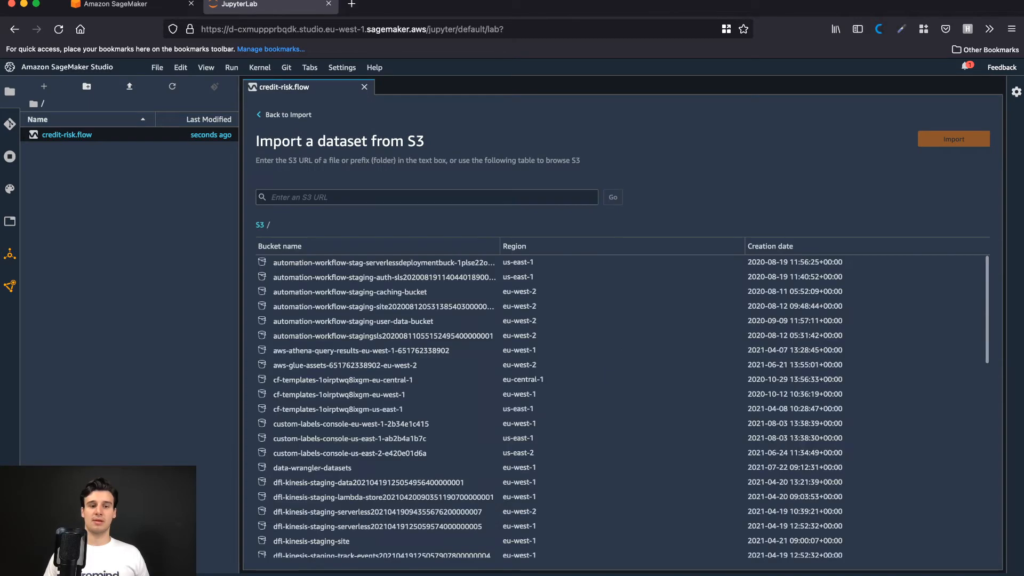
pyautogui.click(312, 467)
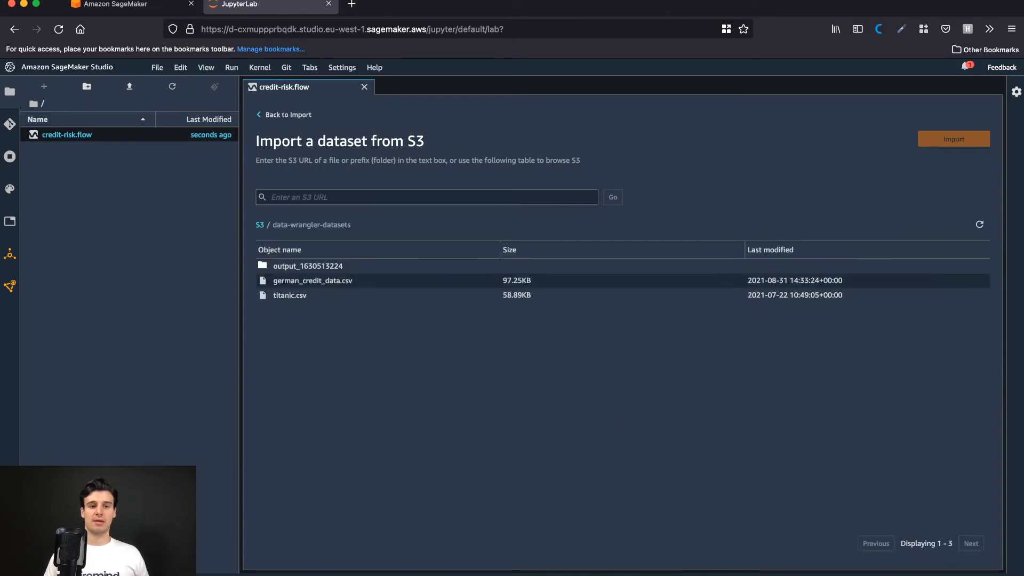
pyautogui.click(313, 280)
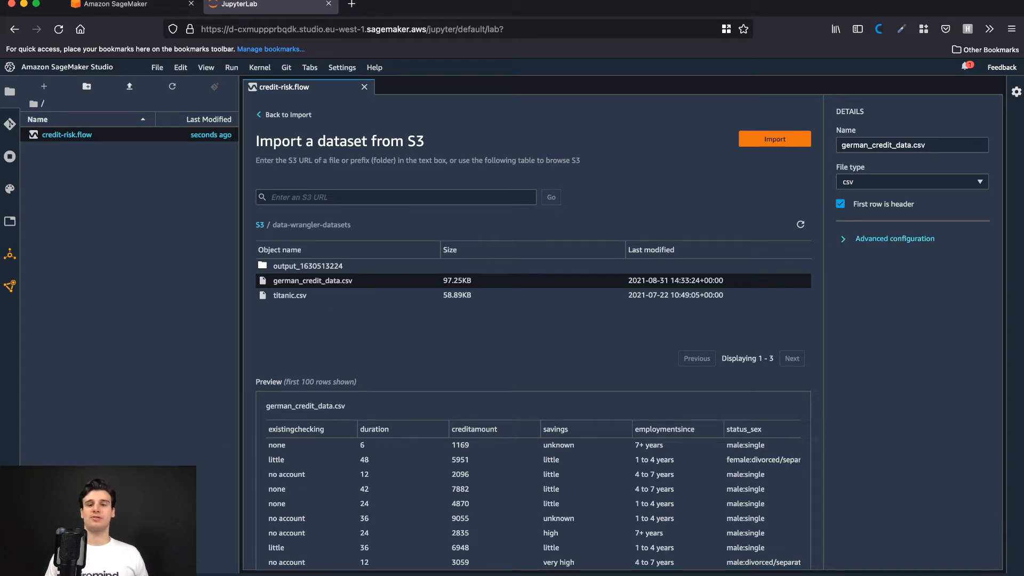
pyautogui.click(895, 239)
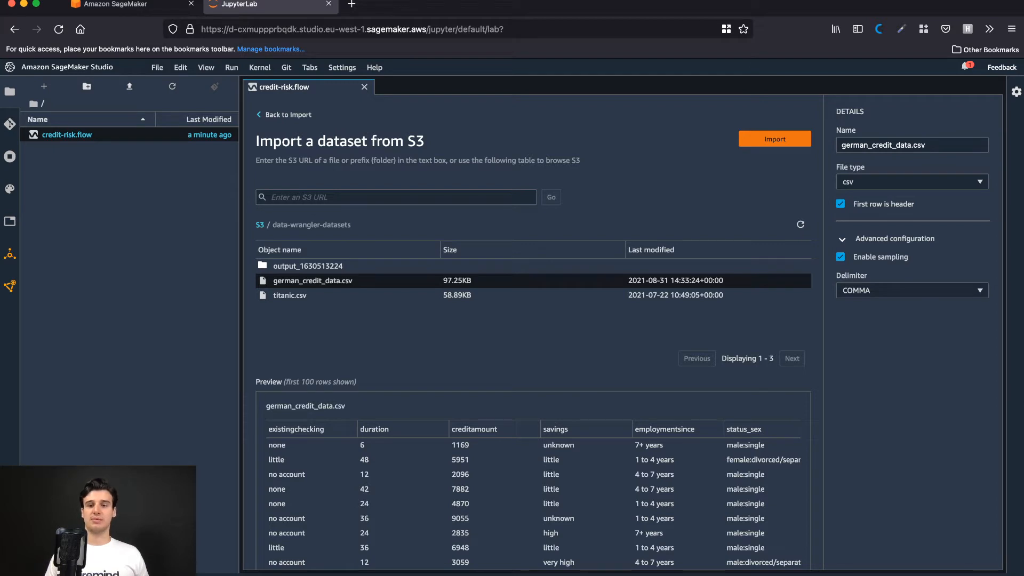
pyautogui.click(840, 257)
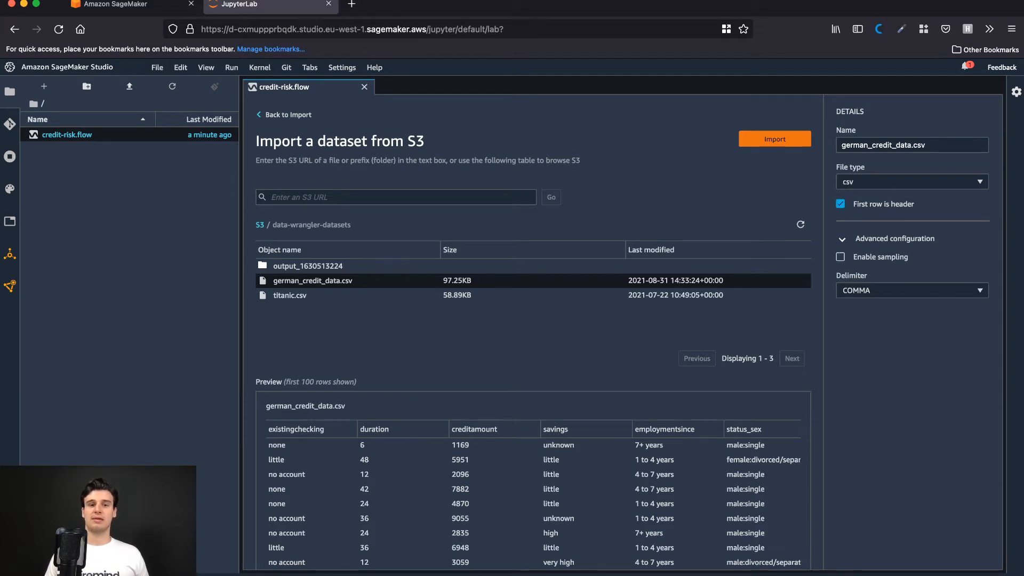
pyautogui.click(775, 138)
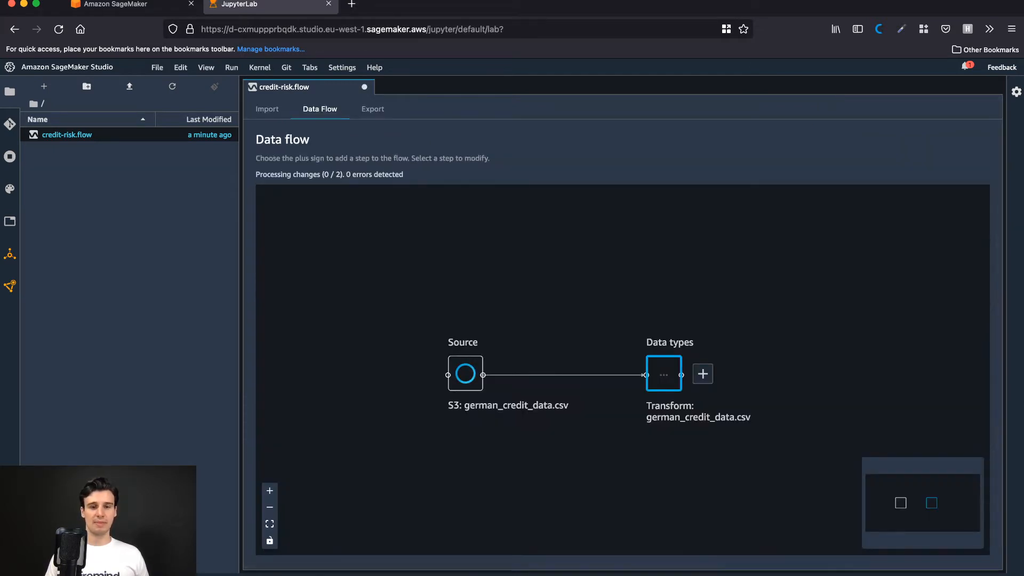
# Step: Move the Source node up and to the left on the data flow canvas
pyautogui.scroll(-1, 622, 373)
pyautogui.moveTo(466, 373)
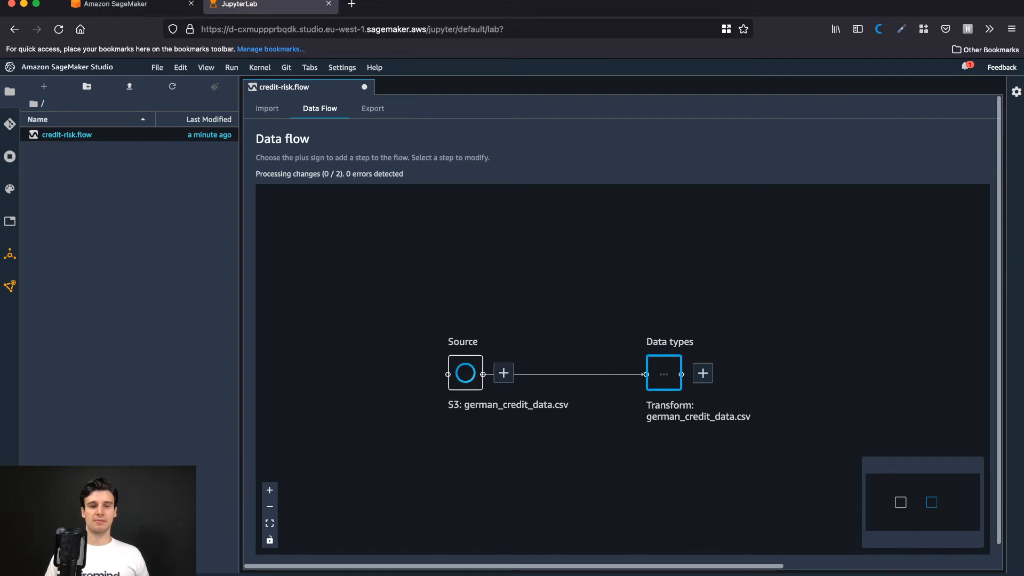
pyautogui.moveTo(465, 373); pyautogui.dragTo(379, 264)
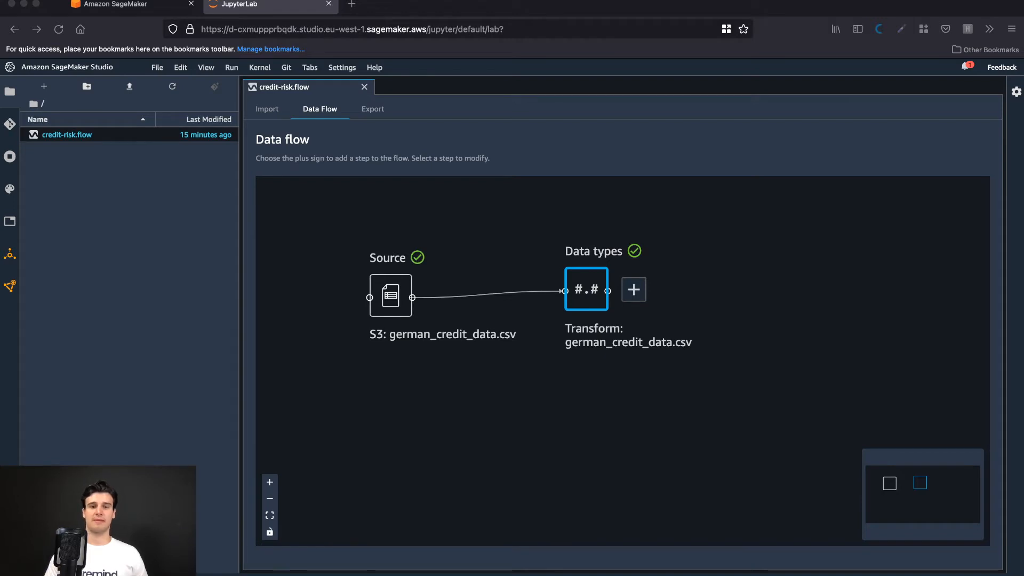
# Step: Open the data types of the german_credit_data.csv transform, examine its columns through risk, and return to the data flow
pyautogui.click(634, 290)
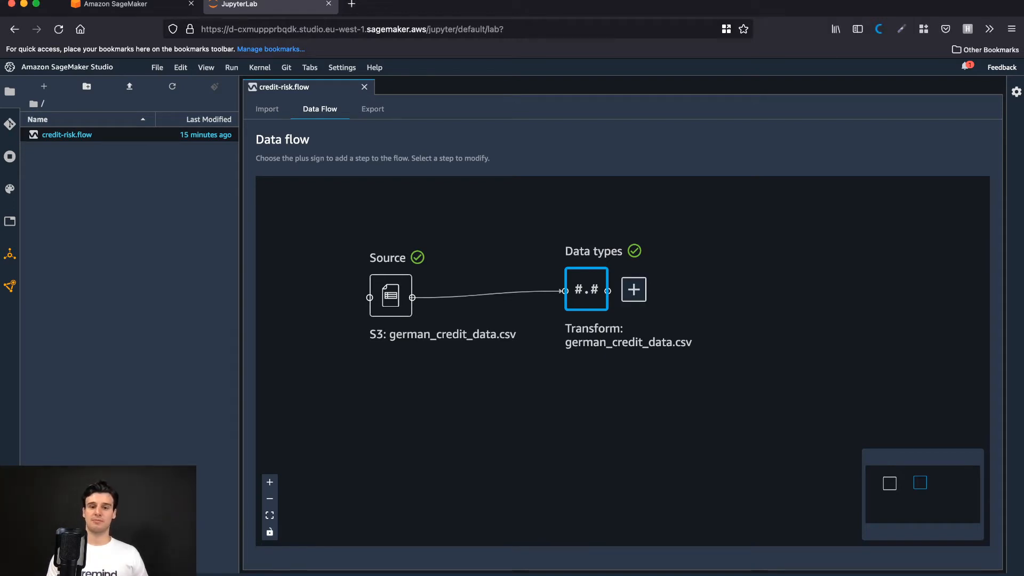
pyautogui.click(634, 290)
pyautogui.click(662, 317)
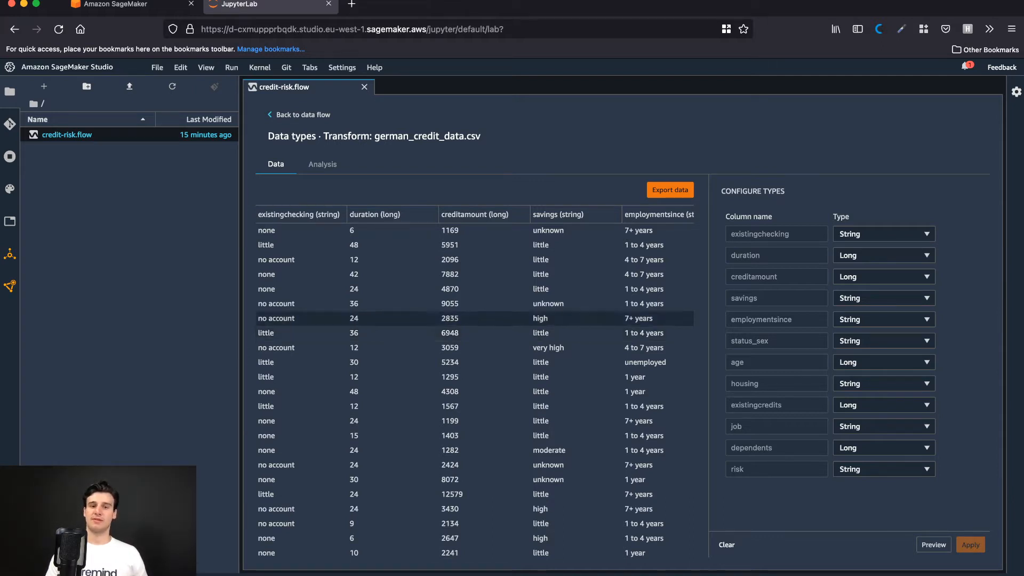
pyautogui.hscroll(8, 475, 333)
pyautogui.hscroll(6, 475, 333)
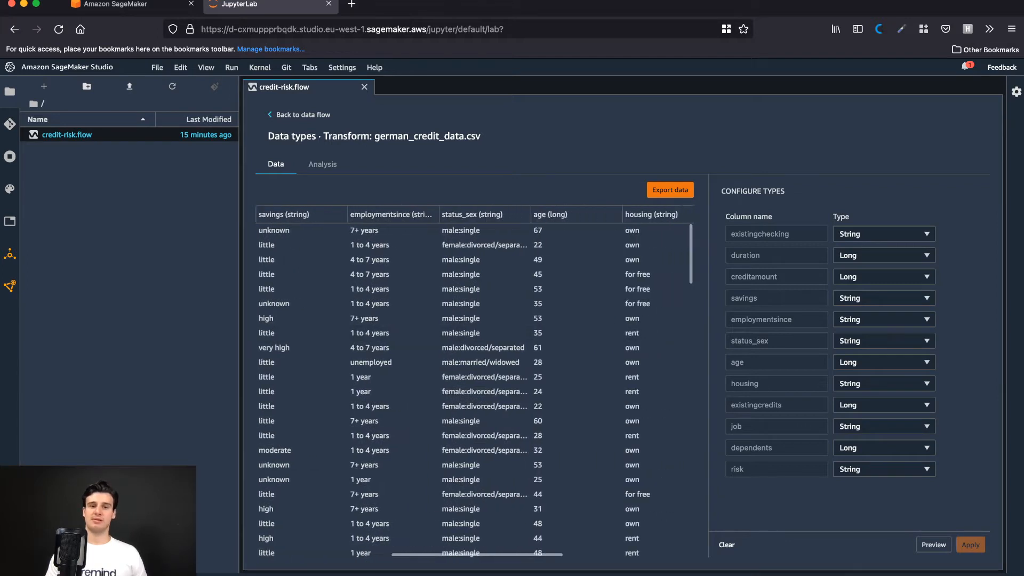
pyautogui.hscroll(4, 475, 333)
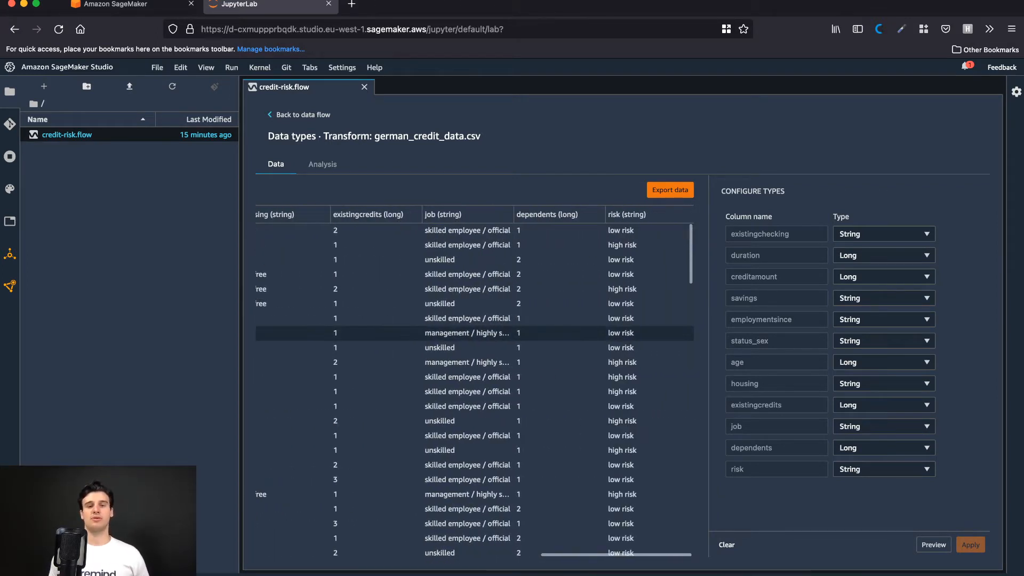
pyautogui.hscroll(1, 475, 333)
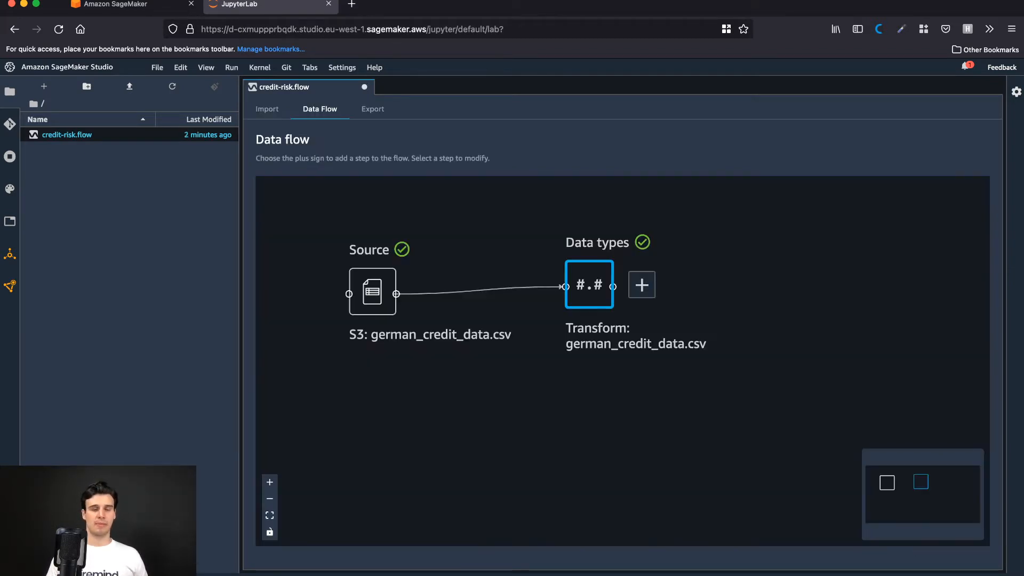
pyautogui.click(302, 115)
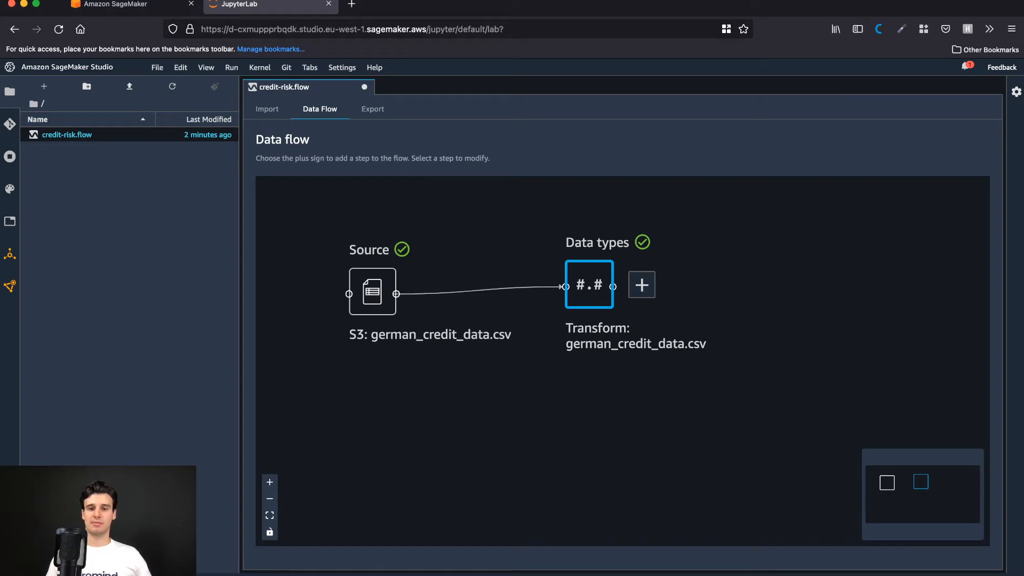
# Step: Add a Table Summary analysis to the Data types node and preview the summary of the dataset's columns
pyautogui.click(642, 285)
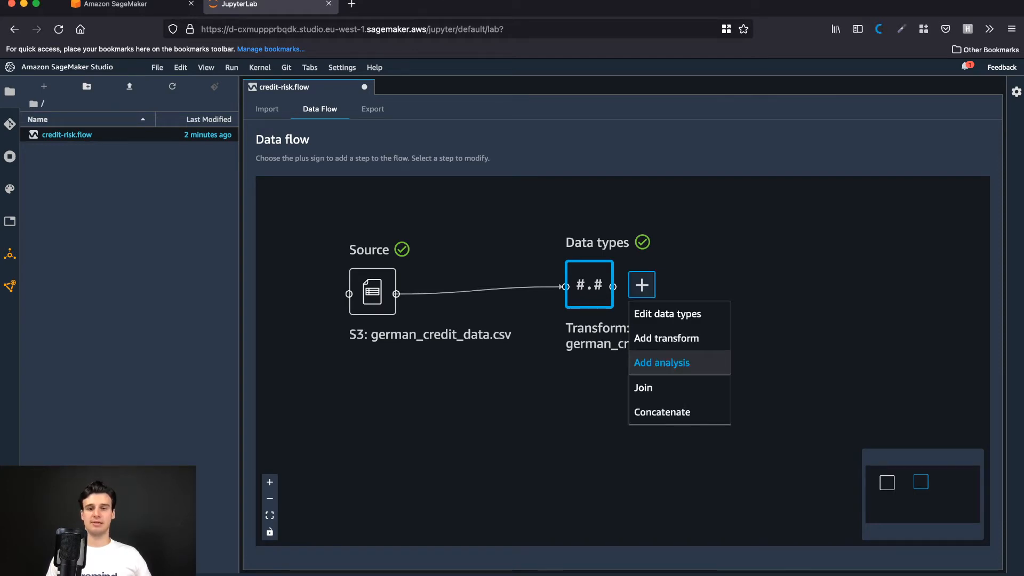
pyautogui.click(662, 363)
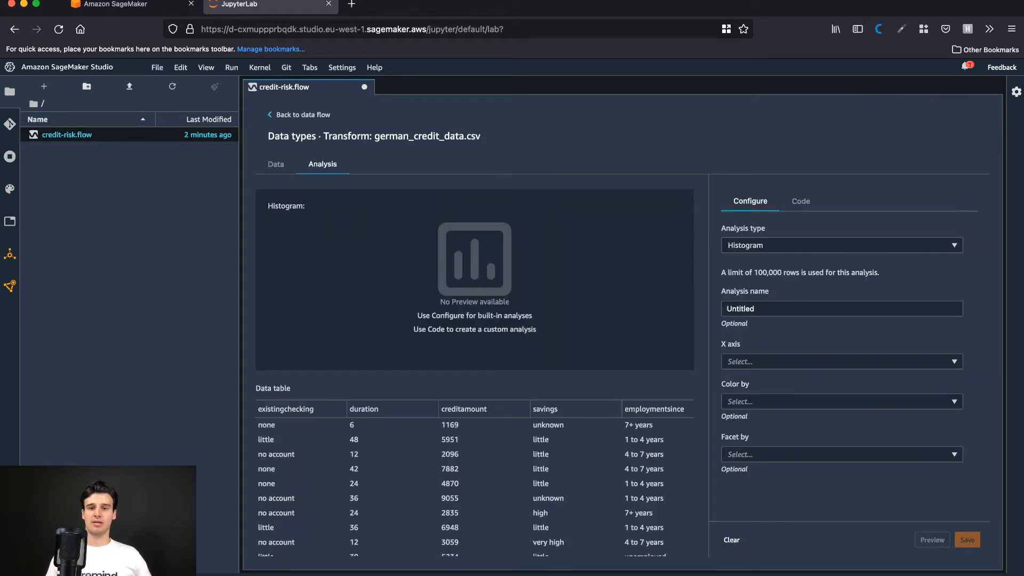
pyautogui.click(842, 245)
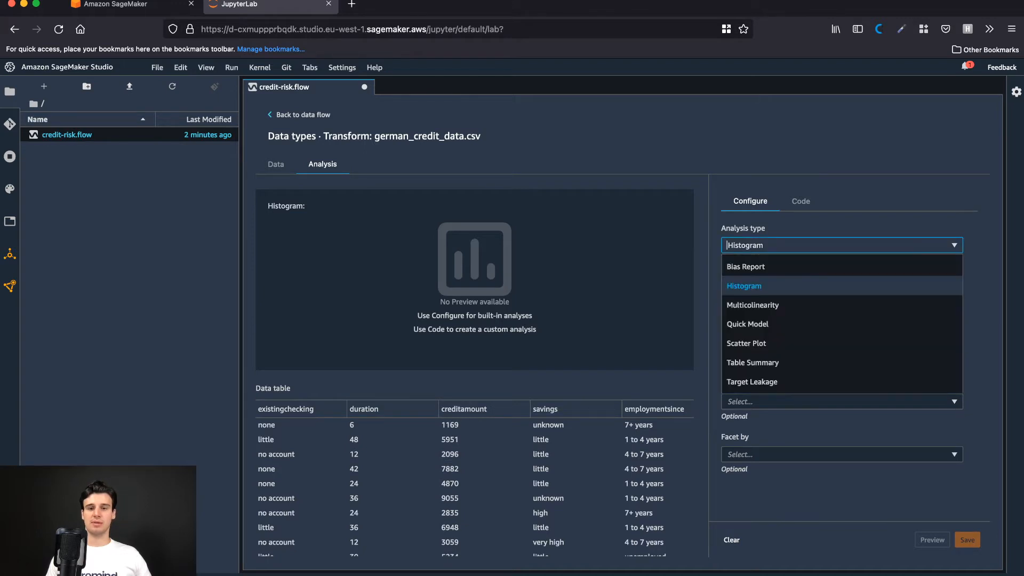
pyautogui.click(758, 363)
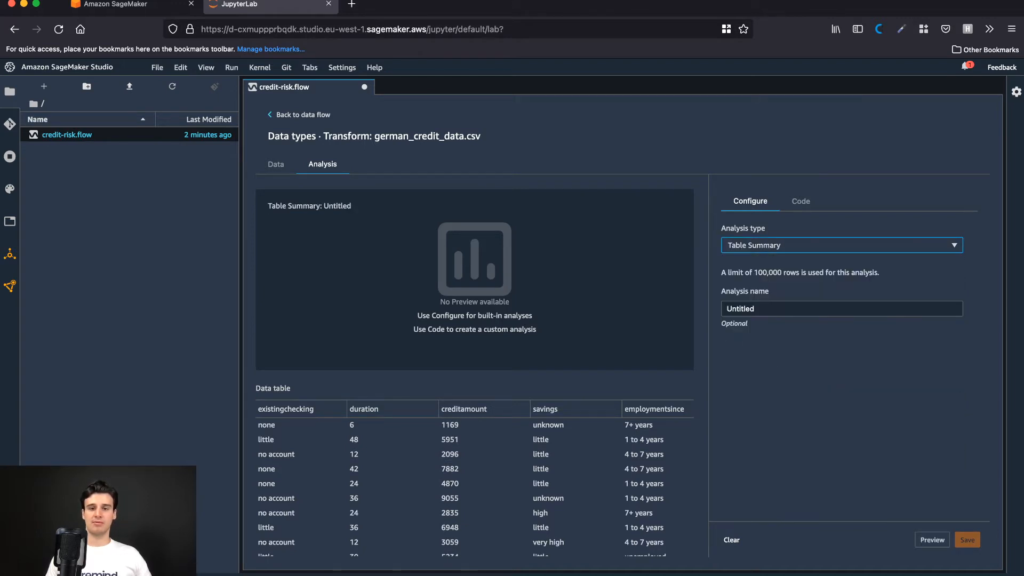
pyautogui.click(932, 540)
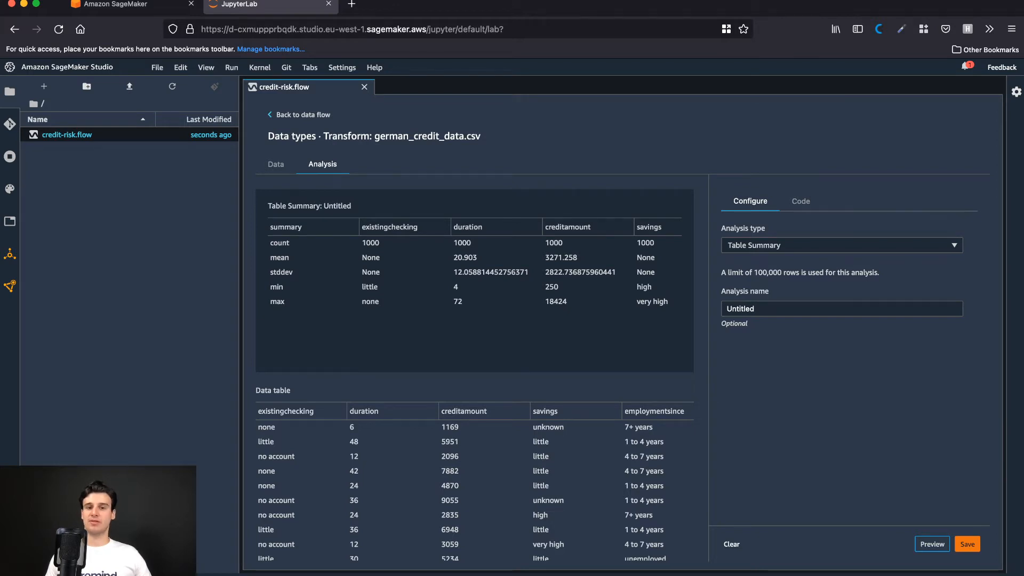
pyautogui.hscroll(2, 474, 272)
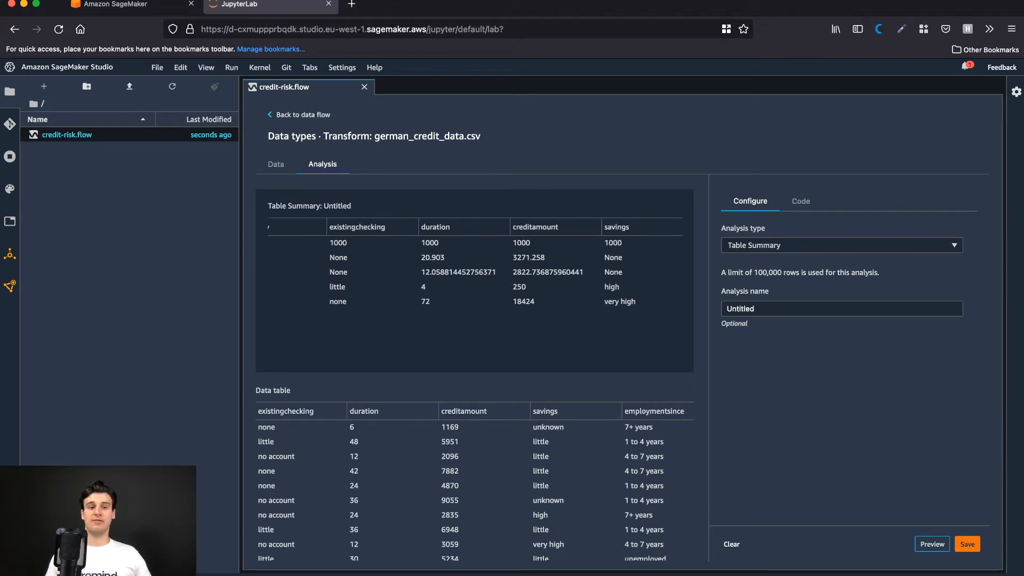
pyautogui.hscroll(-2, 475, 272)
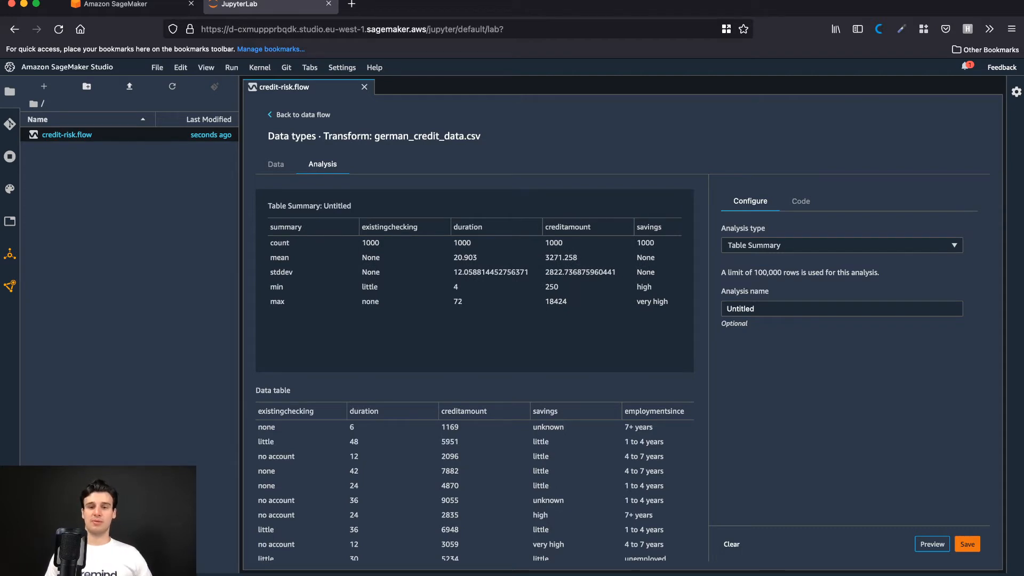
# Step: Name the table summary analysis "Table", refresh its preview and save it
pyautogui.click(756, 309)
pyautogui.press('super+a')
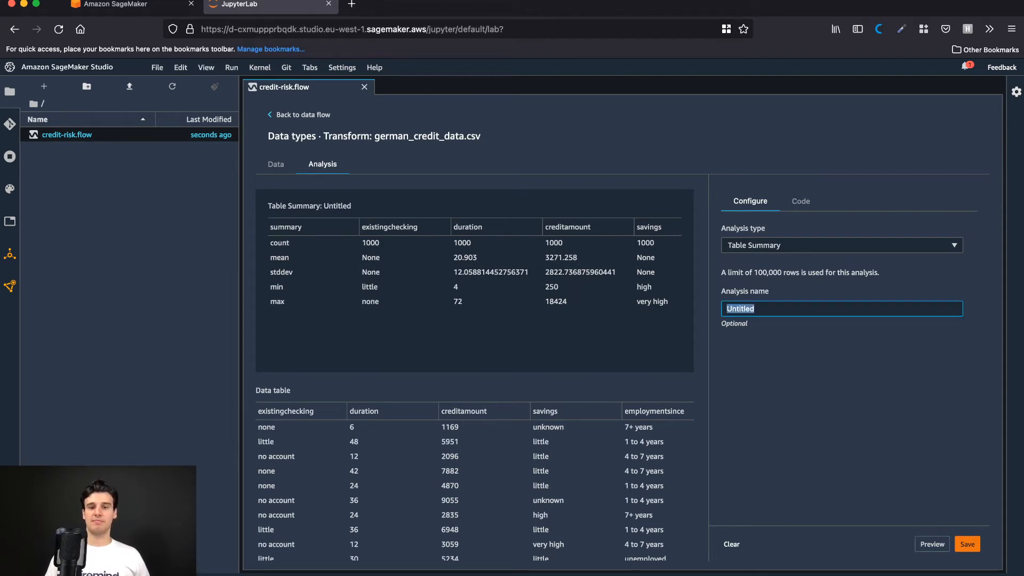
pyautogui.write('Table')
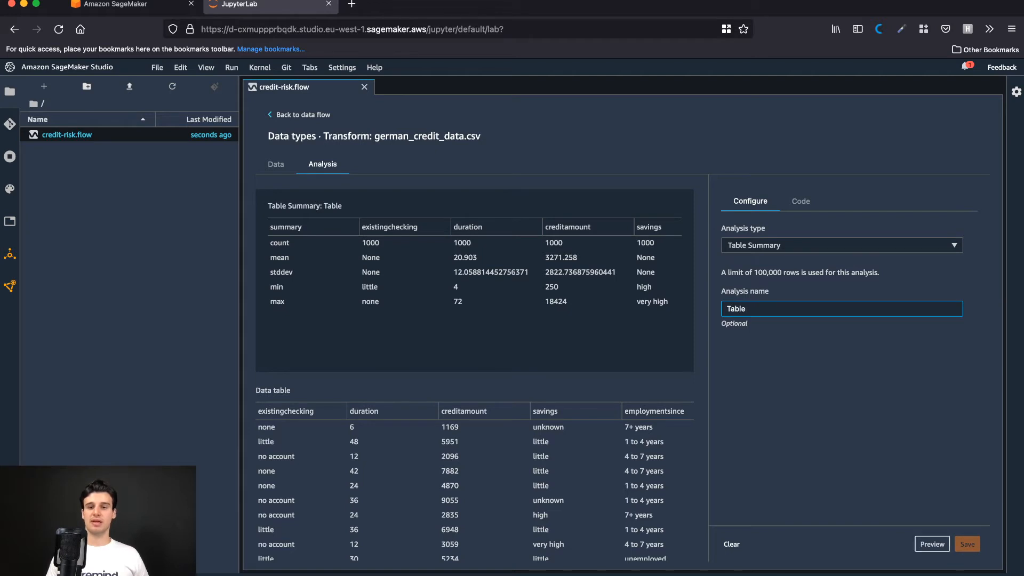
pyautogui.click(932, 544)
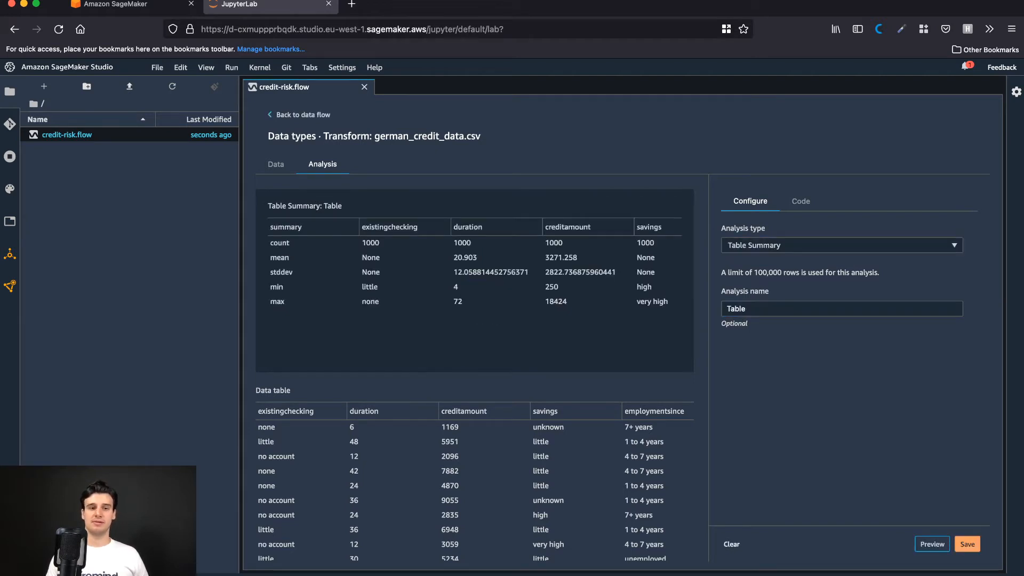
pyautogui.click(967, 544)
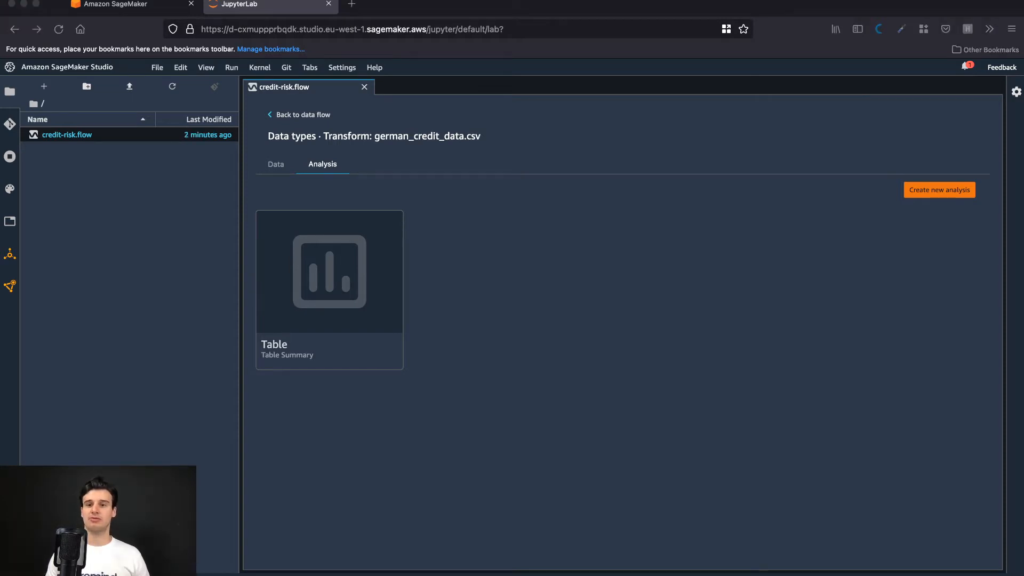
# Step: Create a new Histogram analysis with risk on the X axis and preview the chart
pyautogui.click(940, 190)
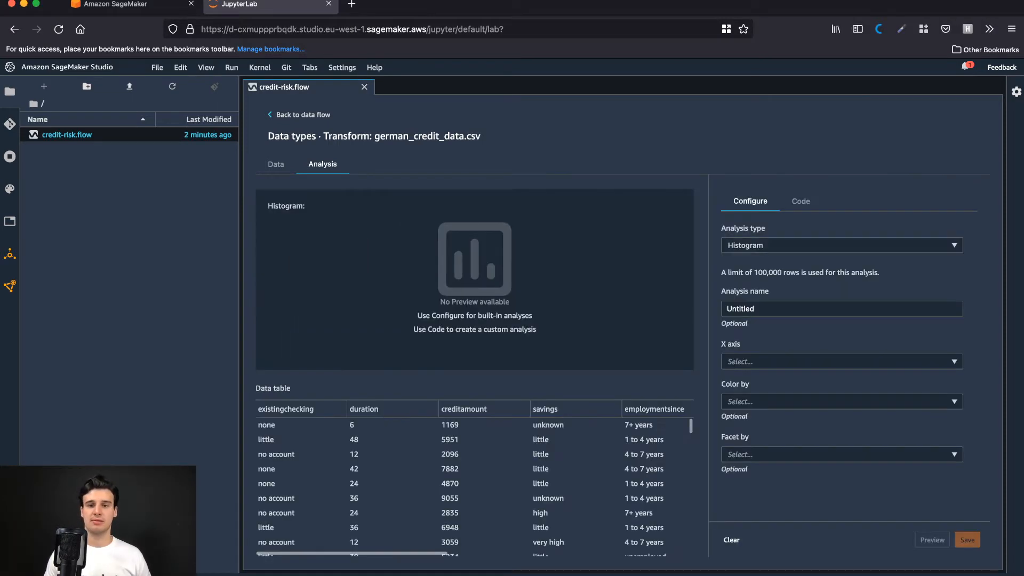
pyautogui.click(841, 245)
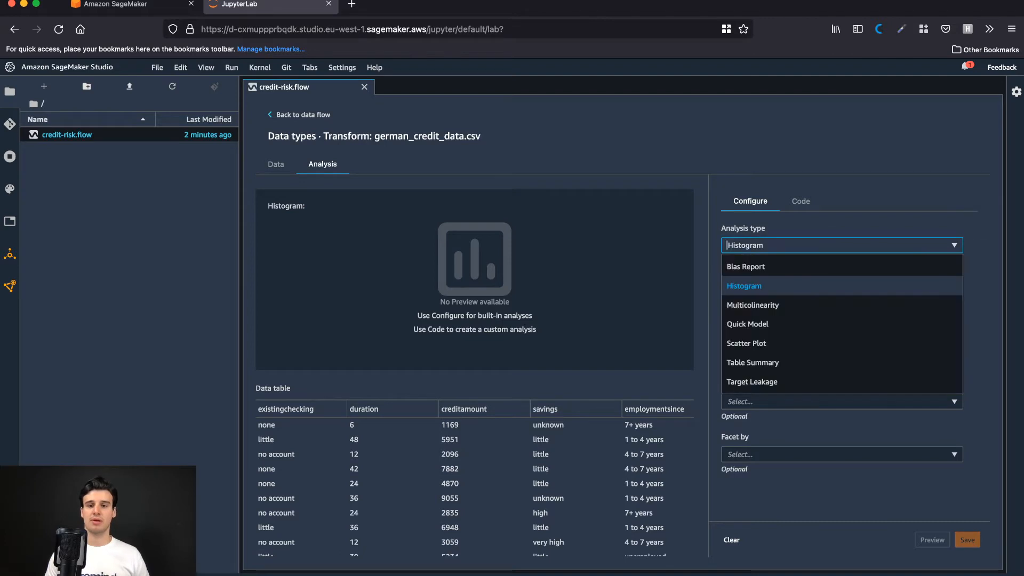
pyautogui.click(841, 246)
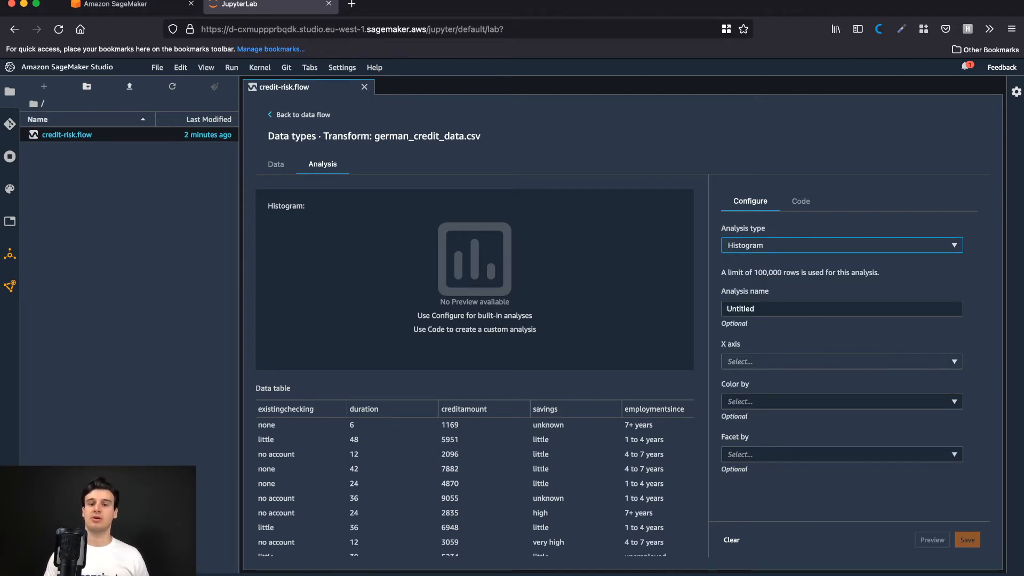
pyautogui.click(841, 362)
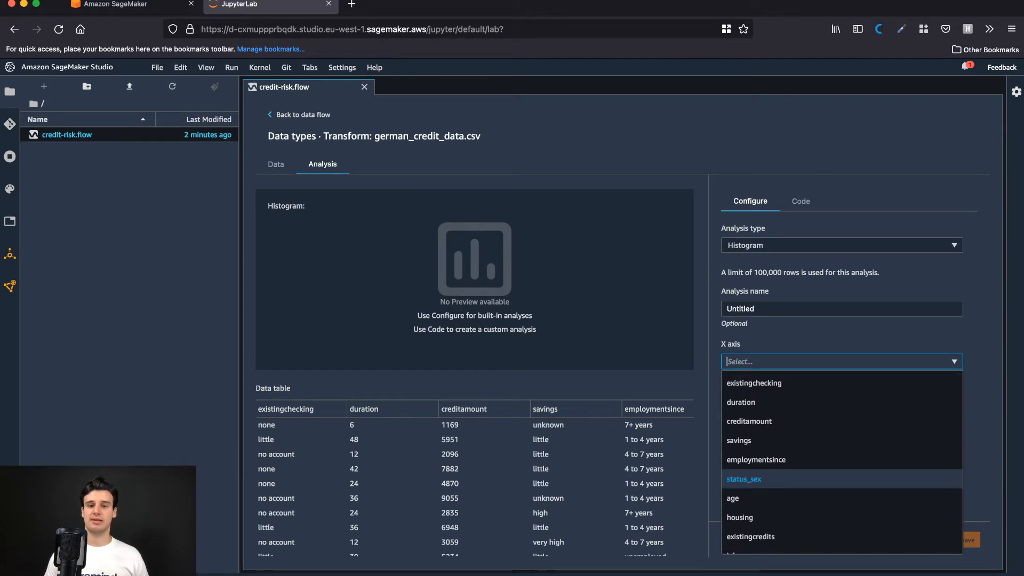
pyautogui.scroll(-2, 757, 479)
pyautogui.click(757, 542)
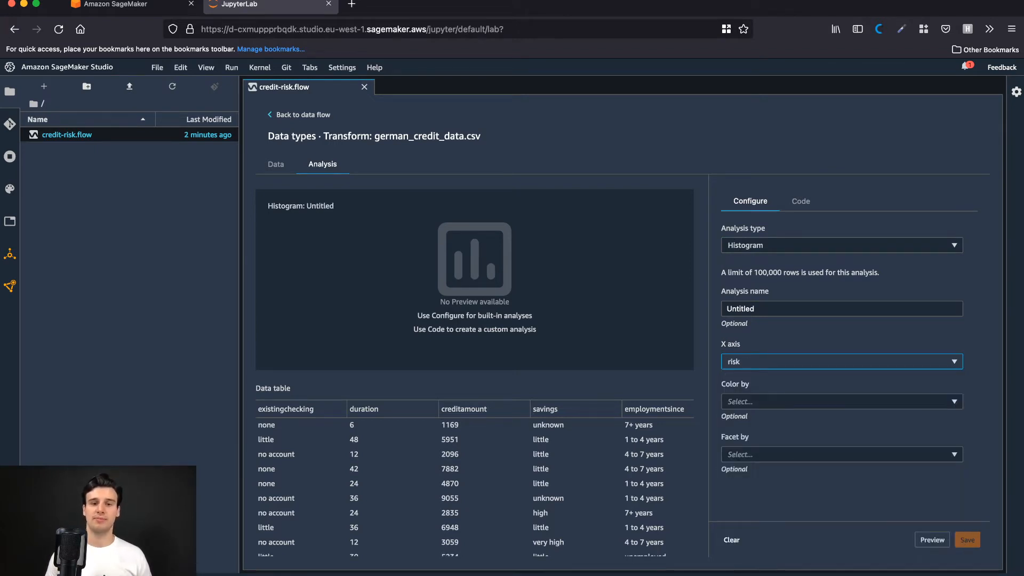
pyautogui.click(933, 539)
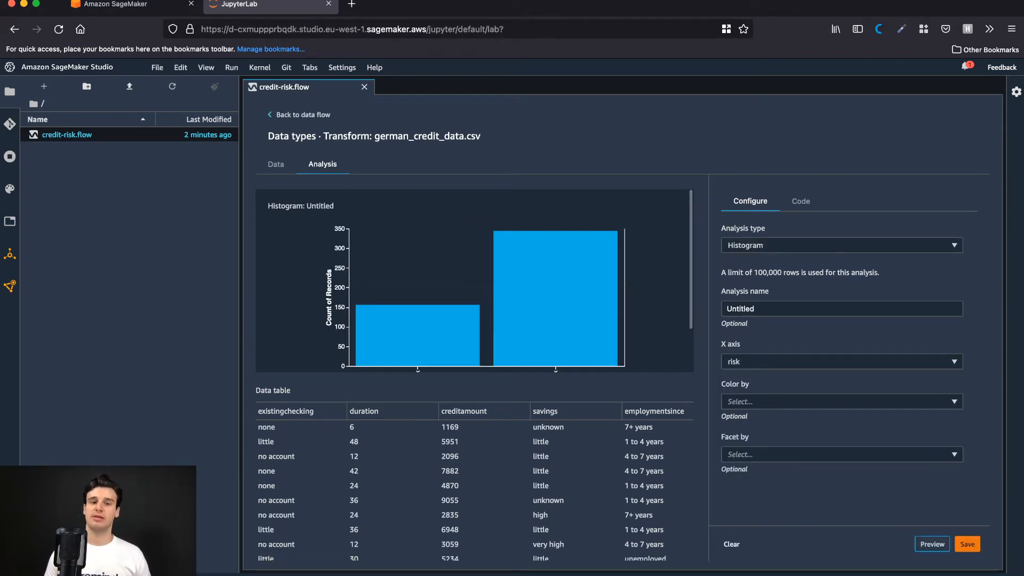
pyautogui.scroll(-1, 474, 280)
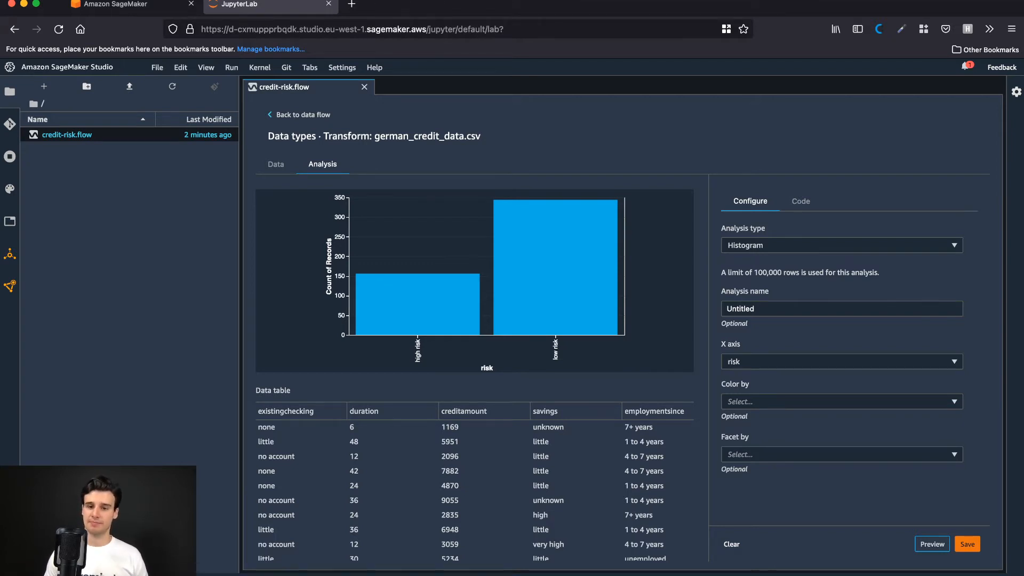
# Step: Set the histogram's X axis to creditamount, color it by age, and preview the chart
pyautogui.click(842, 361)
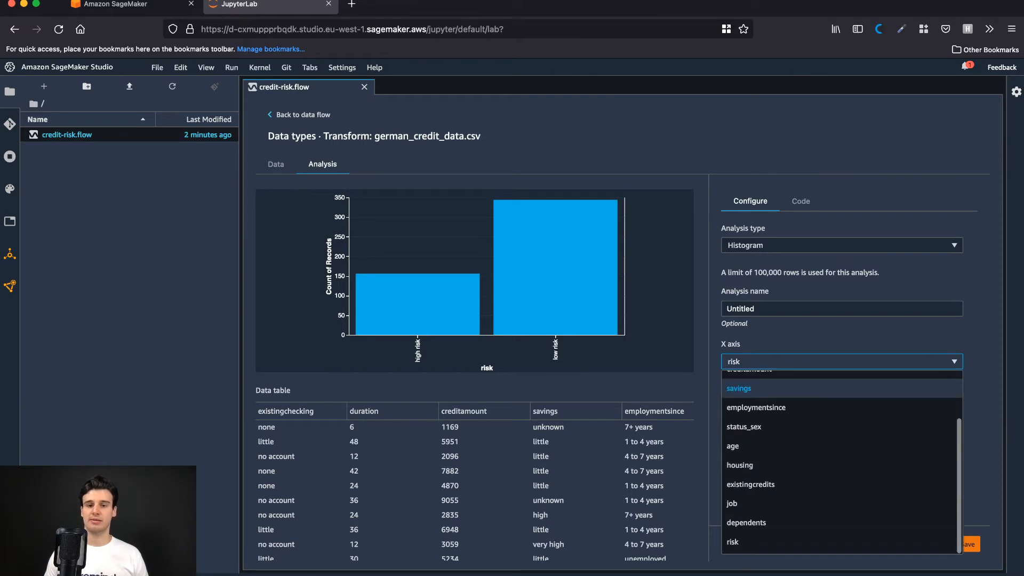
pyautogui.scroll(2, 763, 407)
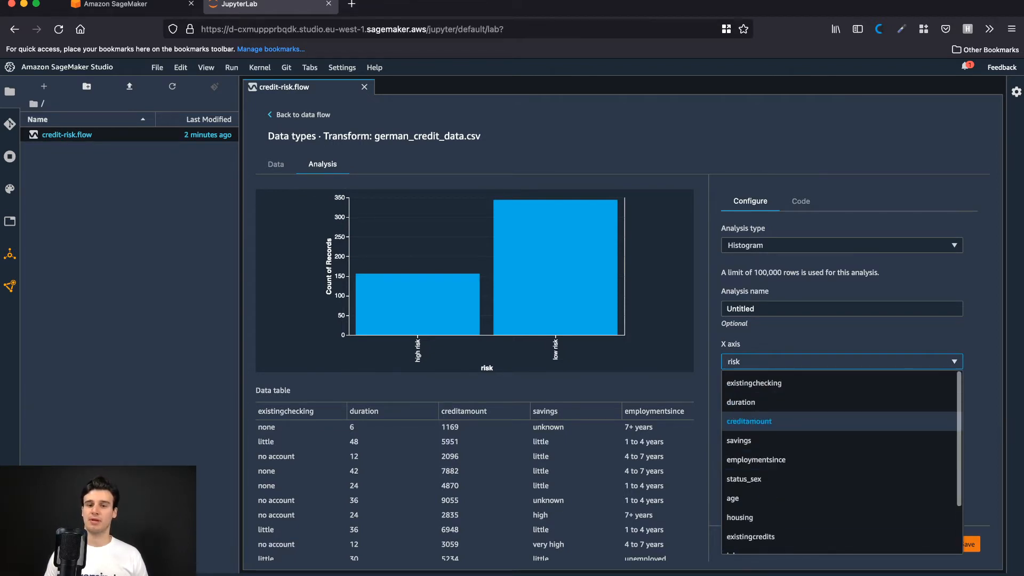
pyautogui.click(762, 421)
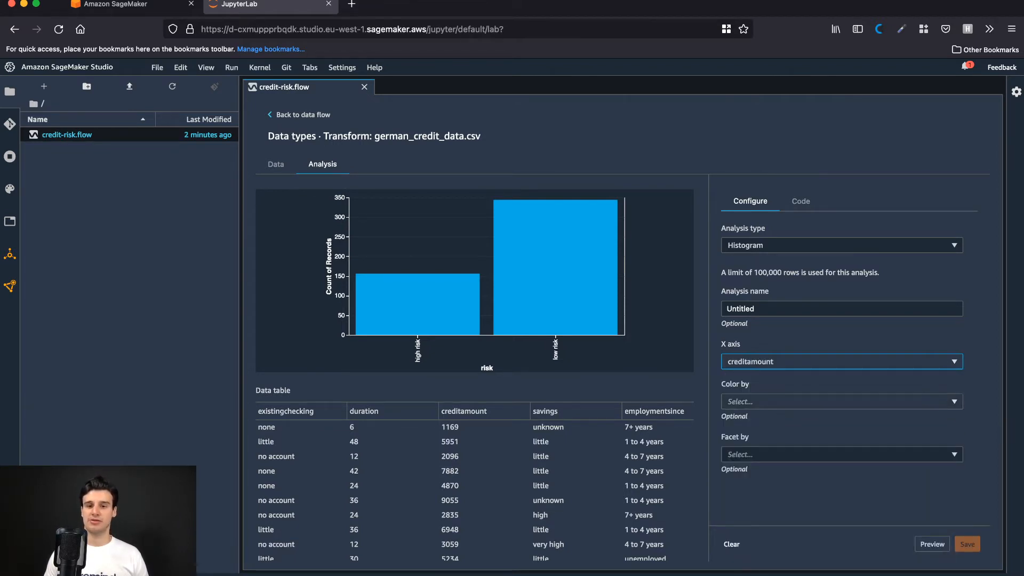
pyautogui.click(842, 402)
pyautogui.click(763, 332)
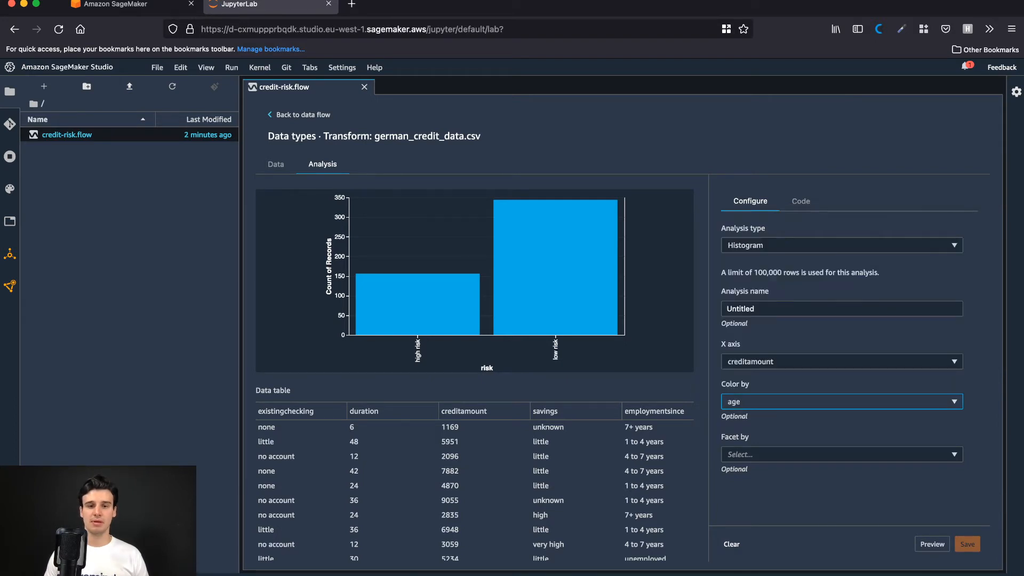
pyautogui.click(932, 544)
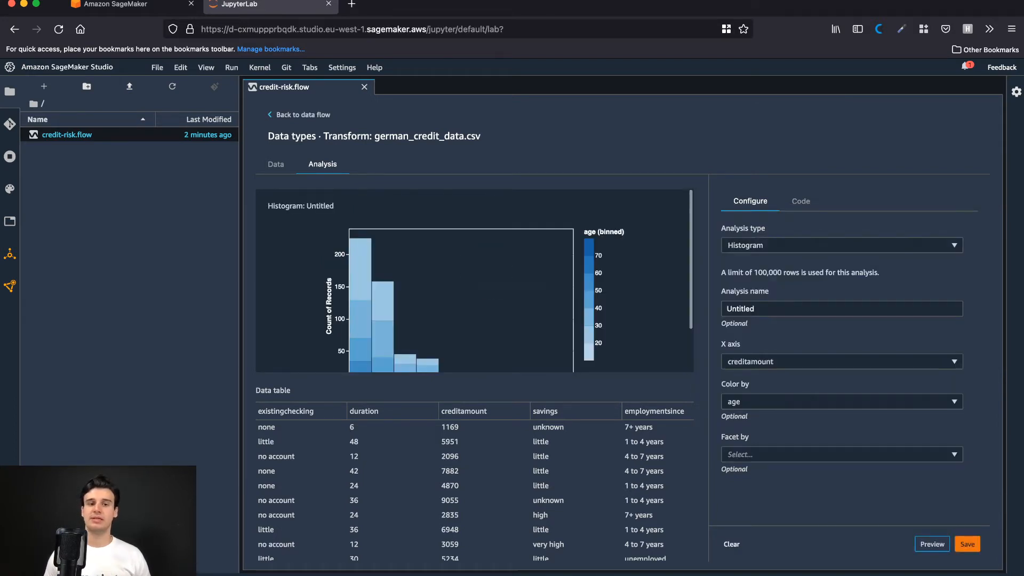
pyautogui.scroll(-2, 474, 280)
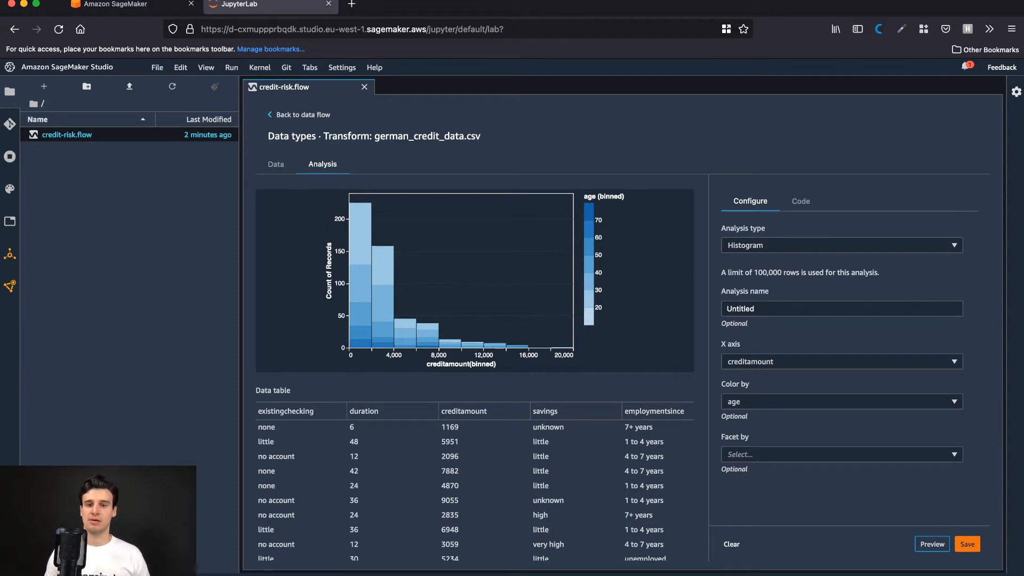
# Step: Name the analysis "Histogram", refresh its preview and save it
pyautogui.click(759, 309)
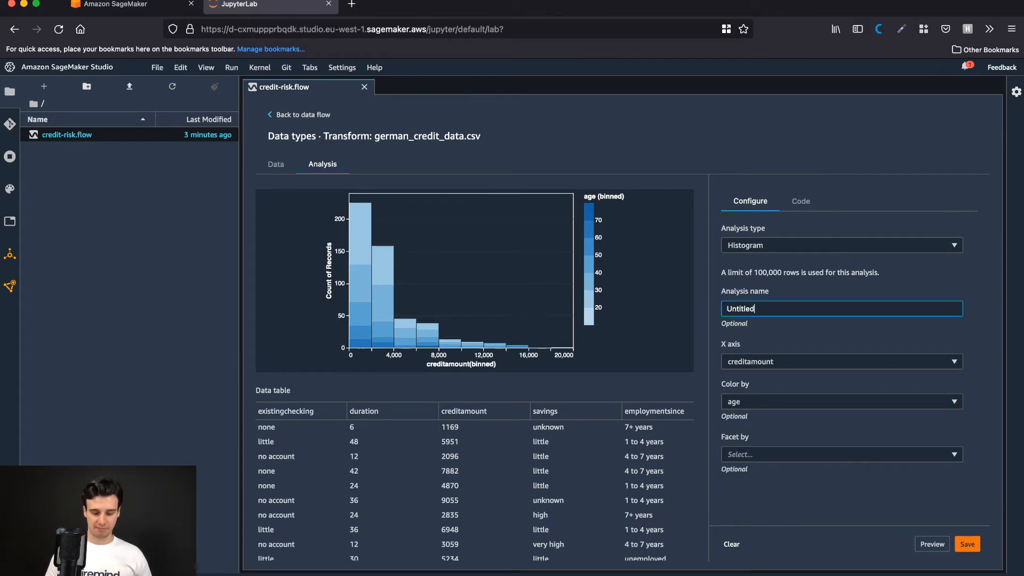
pyautogui.press('super+a')
pyautogui.press('BackSpace')
pyautogui.write('Hist')
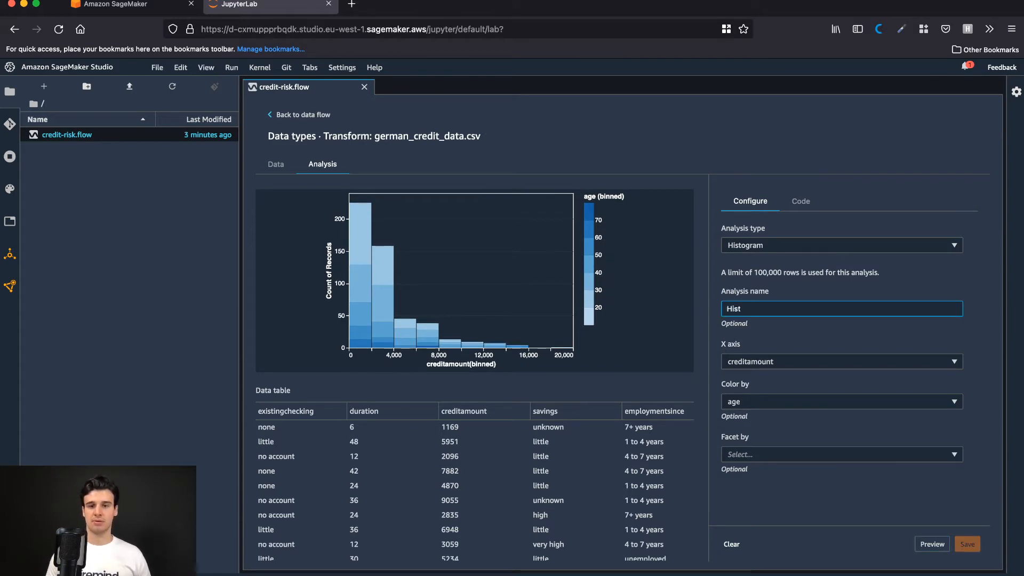
pyautogui.write('ogram')
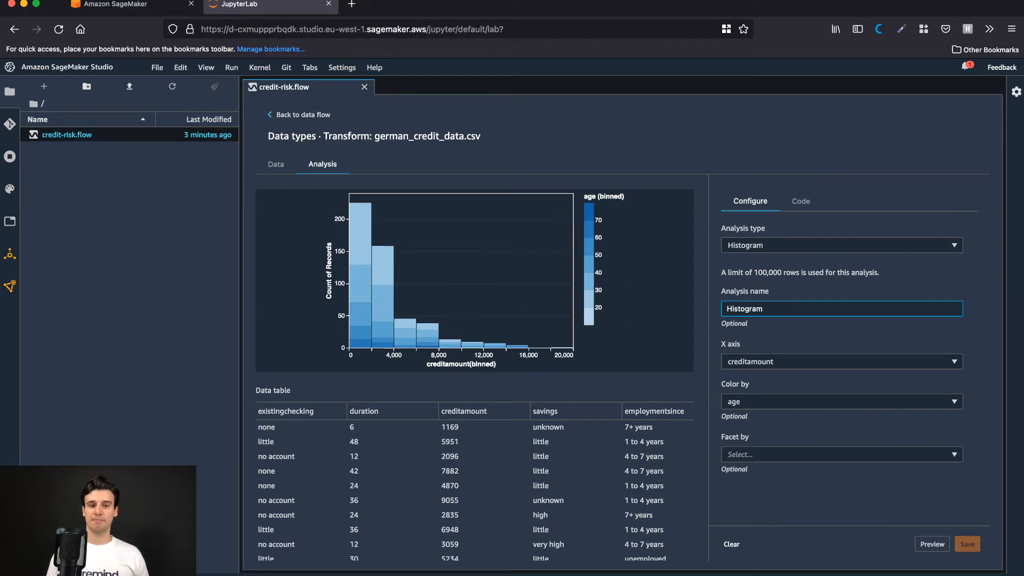
pyautogui.click(931, 544)
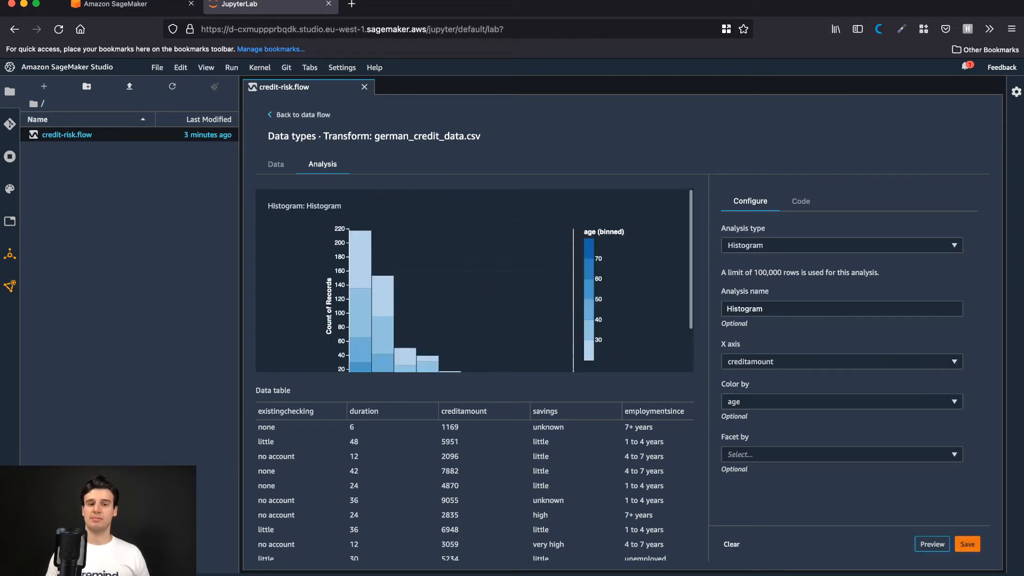
pyautogui.click(967, 544)
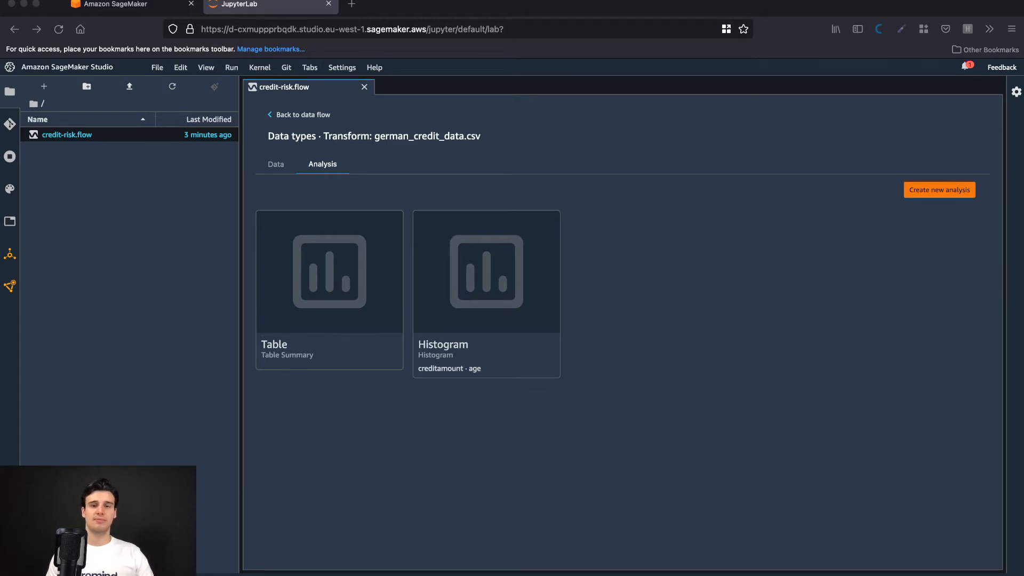
# Step: Return to the data flow and start an Encode categorical transform on the Data types node with existingchecking as the input column
pyautogui.click(303, 114)
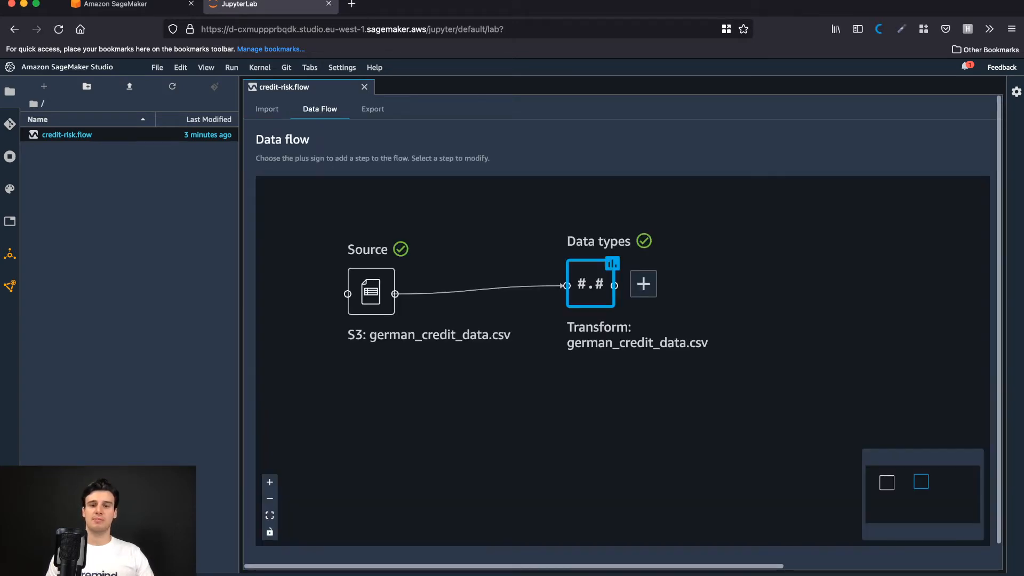
pyautogui.click(643, 283)
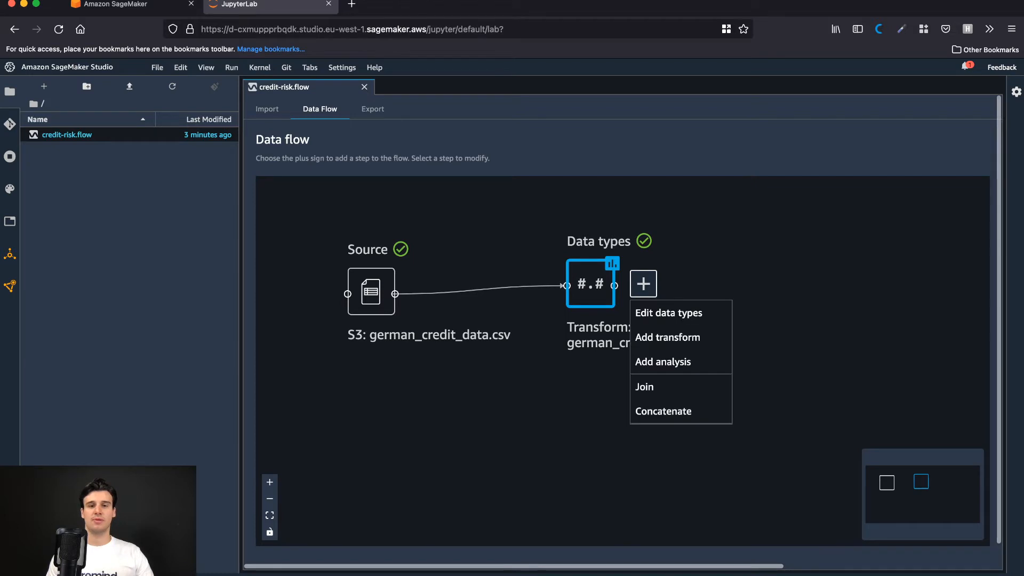
pyautogui.click(668, 337)
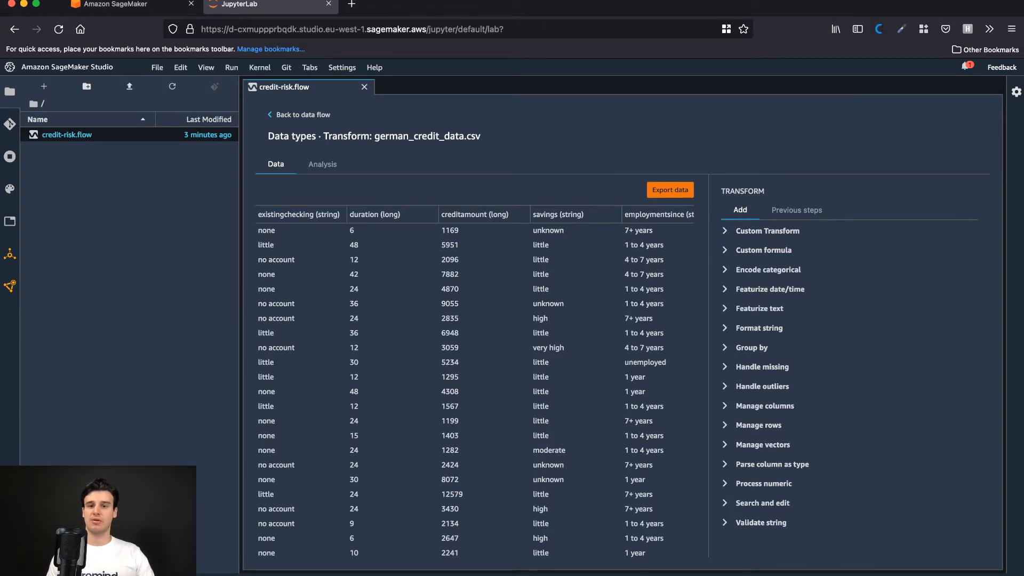
pyautogui.click(768, 270)
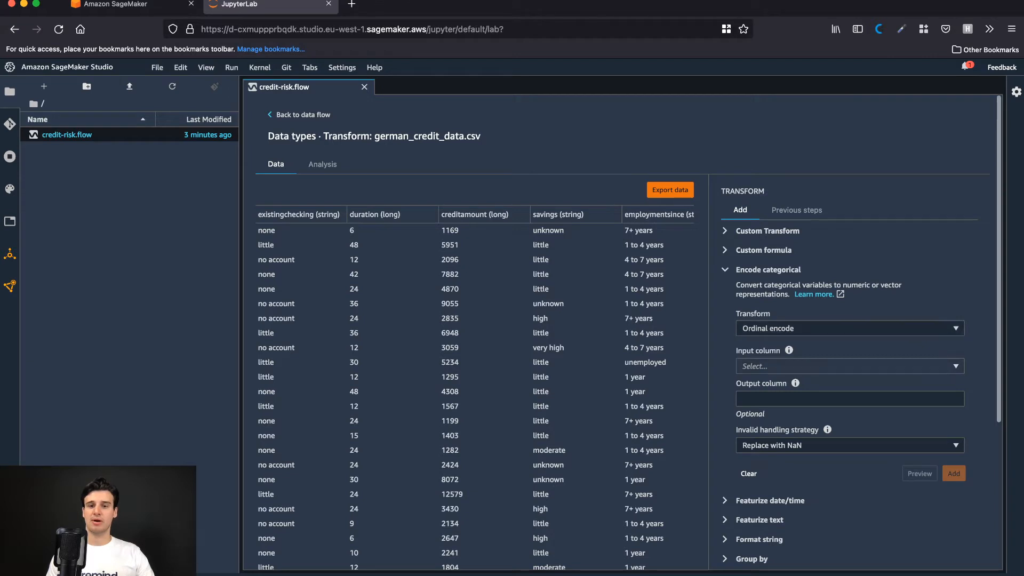
pyautogui.scroll(-2, 848, 373)
pyautogui.click(800, 317)
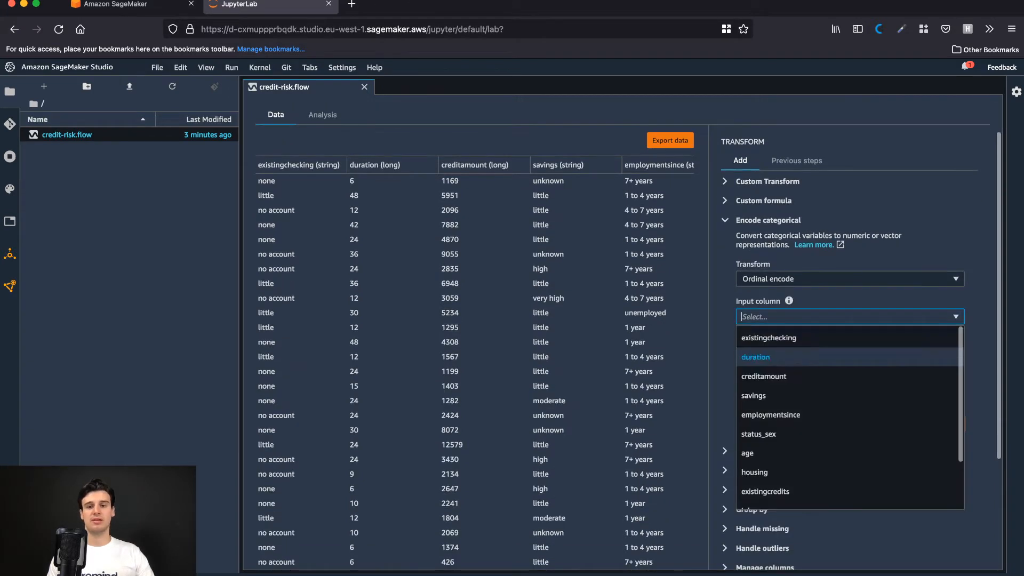
pyautogui.click(768, 338)
# Step: Name the ordinal encoding's output column existing_checking and preview the transform
pyautogui.scroll(-1, 848, 330)
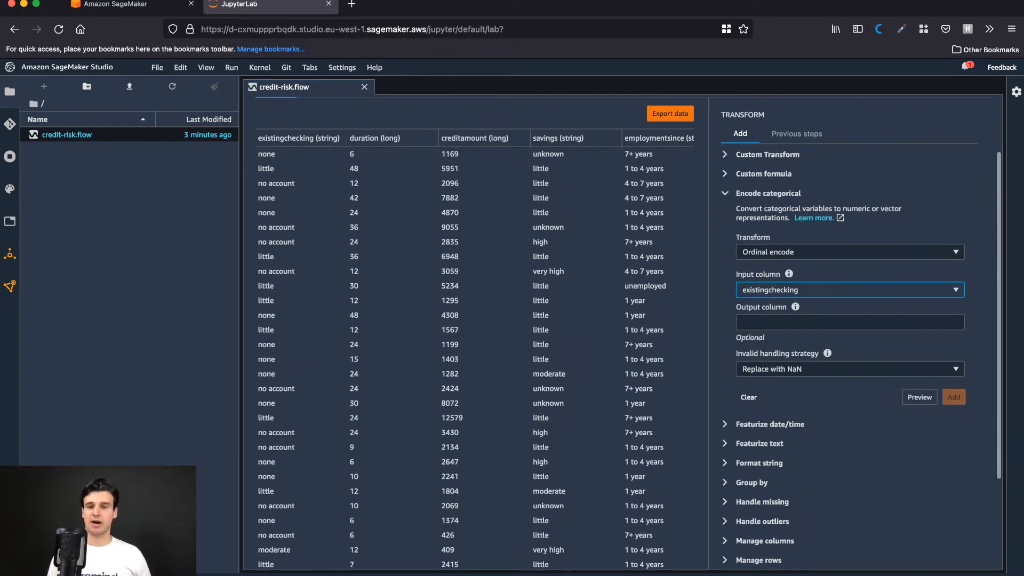
pyautogui.click(850, 323)
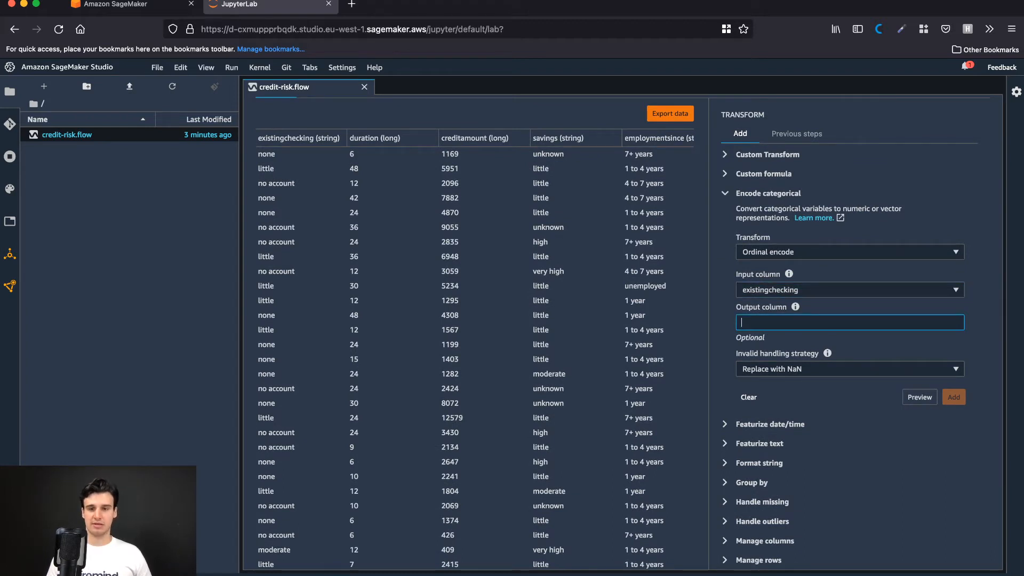
pyautogui.write('existin')
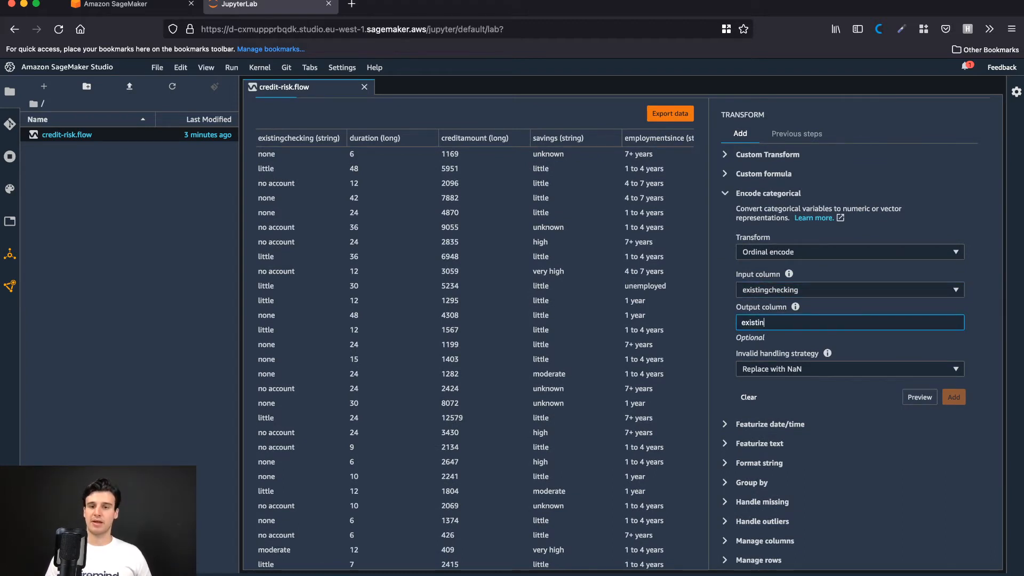
pyautogui.write('g_ch')
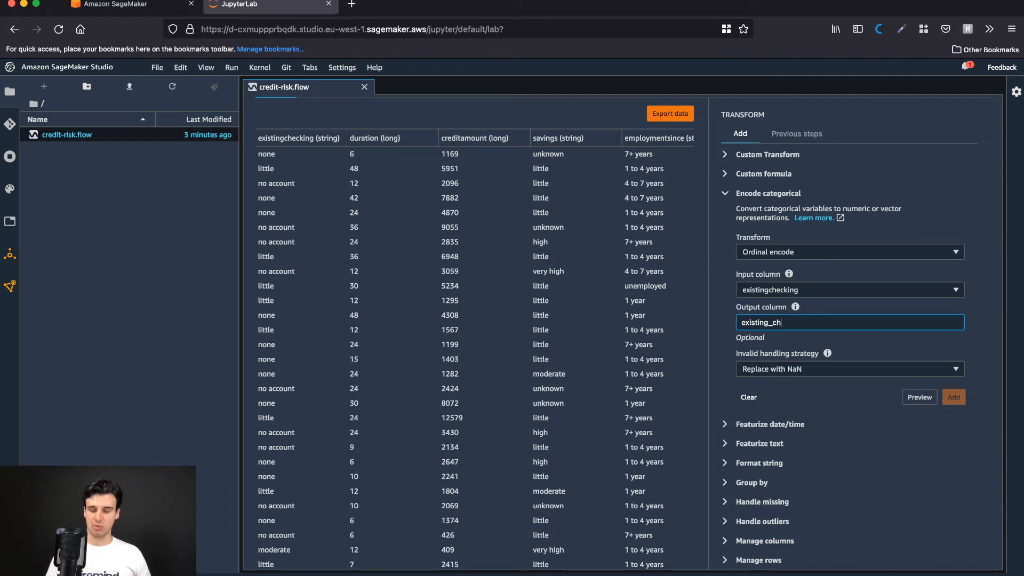
pyautogui.write('ecking')
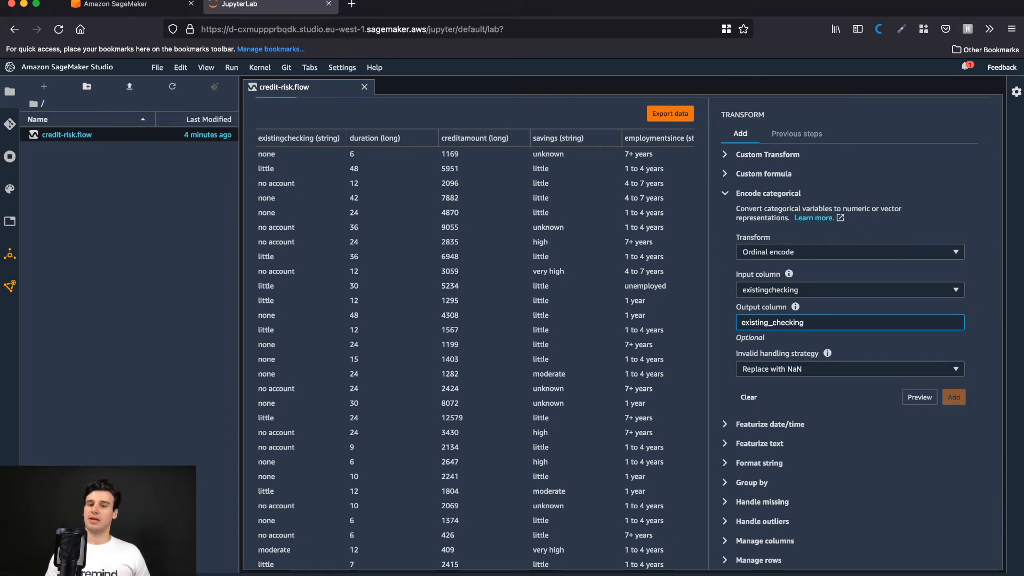
pyautogui.moveTo(804, 322); pyautogui.dragTo(750, 322)
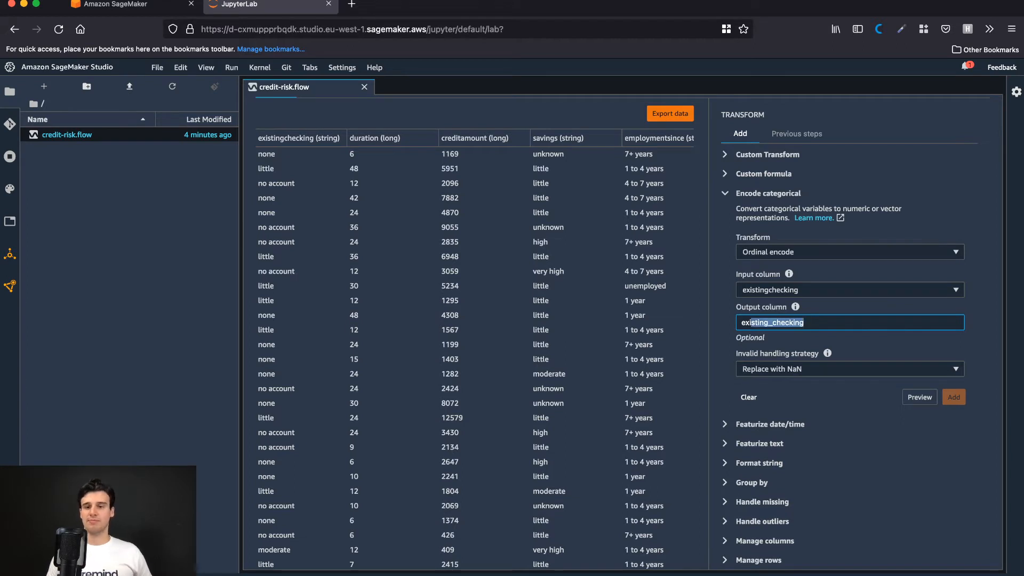
pyautogui.click(806, 322)
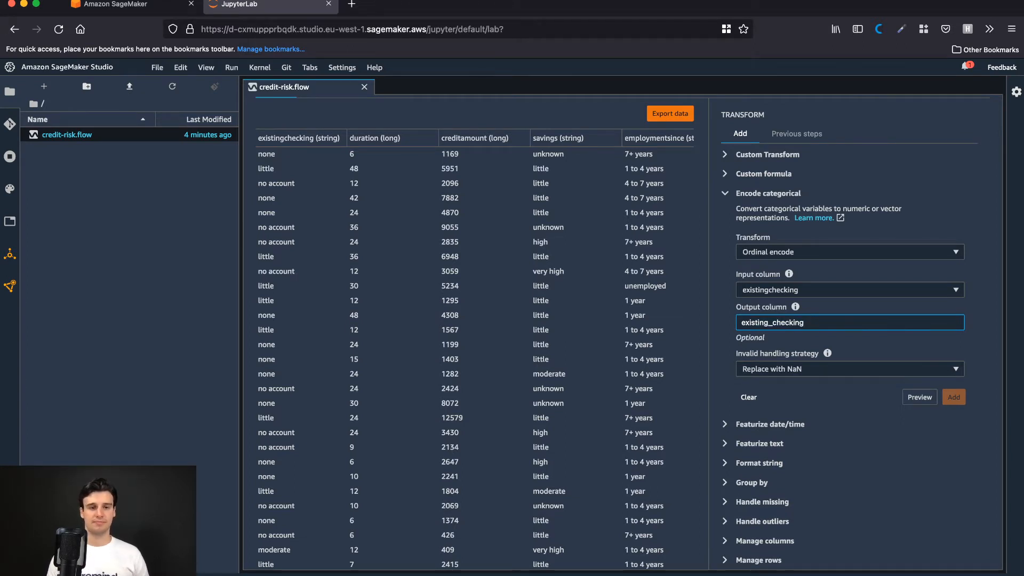
pyautogui.click(920, 397)
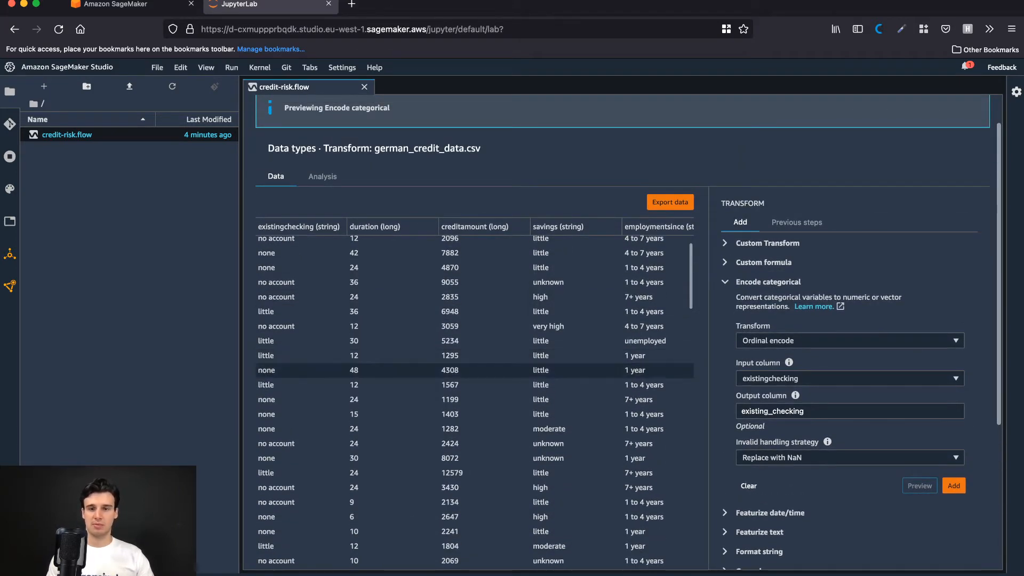
# Step: Compare the existingchecking values with the encoded existing_checking column in the preview, and add the ordinal encoding to the flow
pyautogui.hscroll(10, 475, 352)
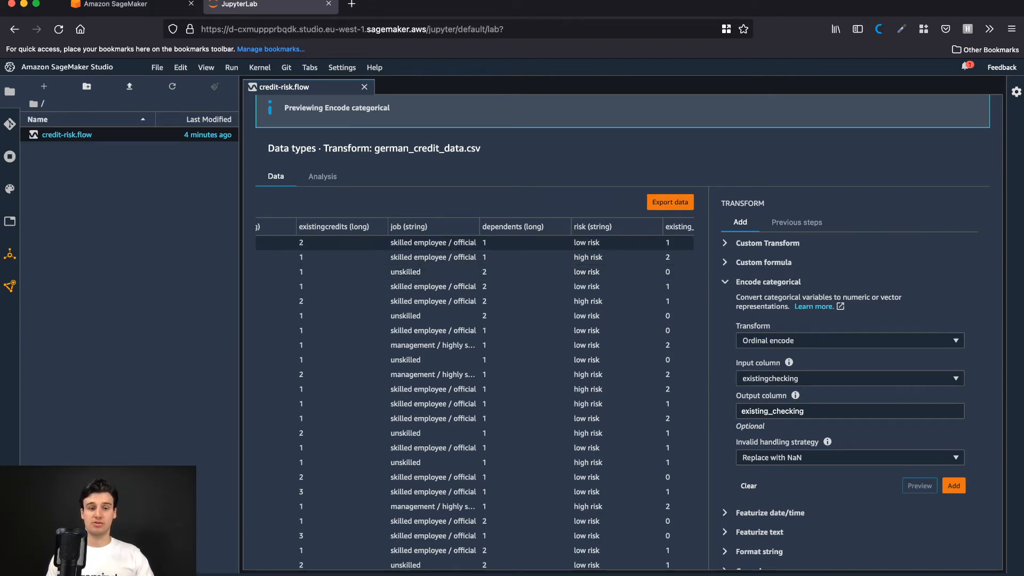
pyautogui.hscroll(-10, 475, 395)
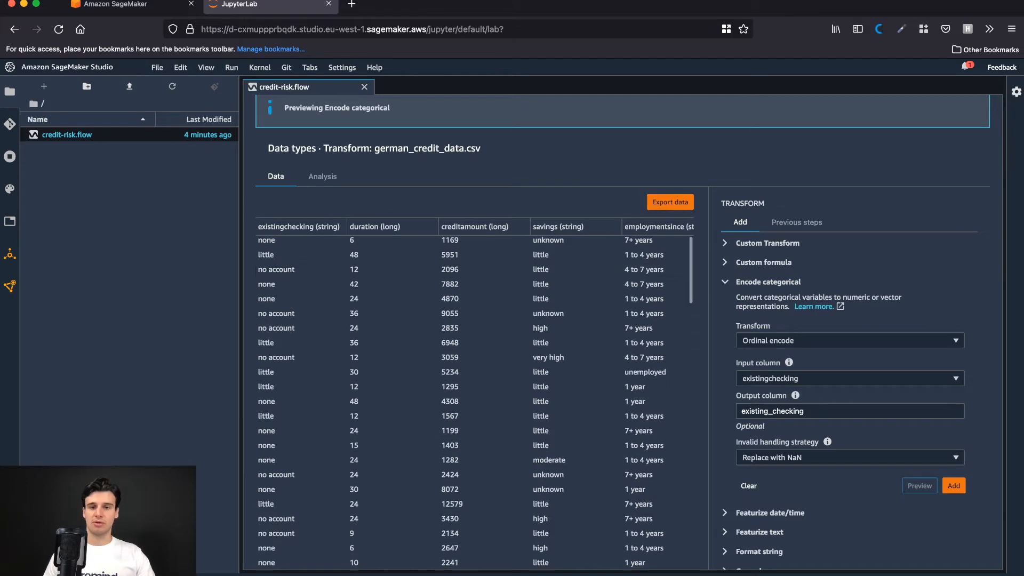
pyautogui.hscroll(10, 475, 272)
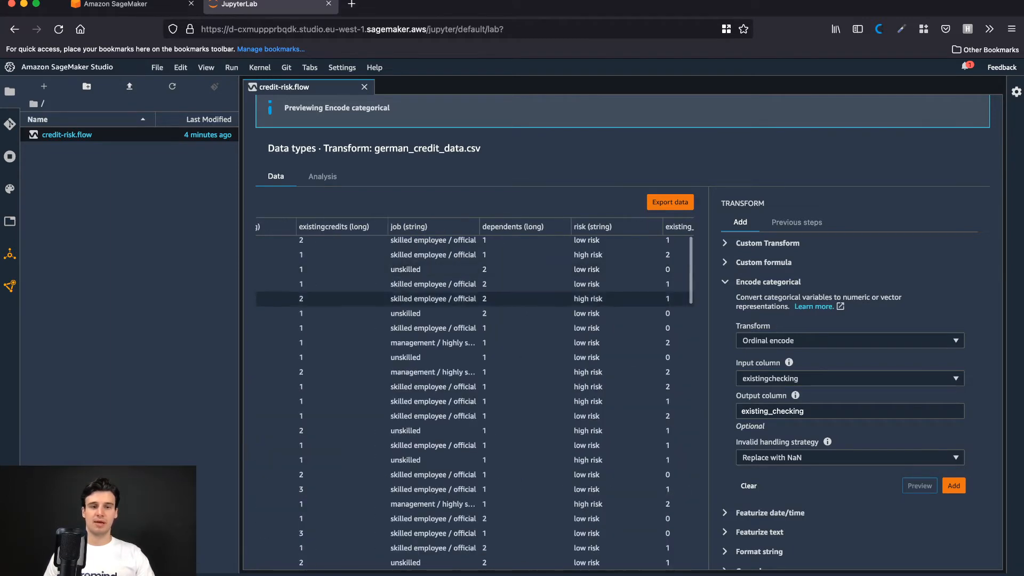
pyautogui.hscroll(-10, 475, 269)
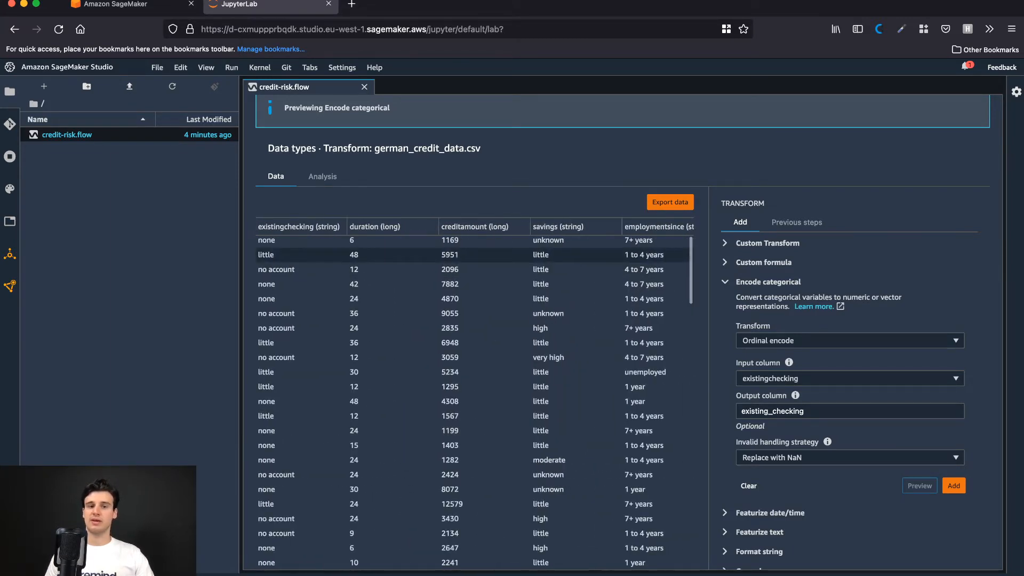
pyautogui.hscroll(10, 474, 254)
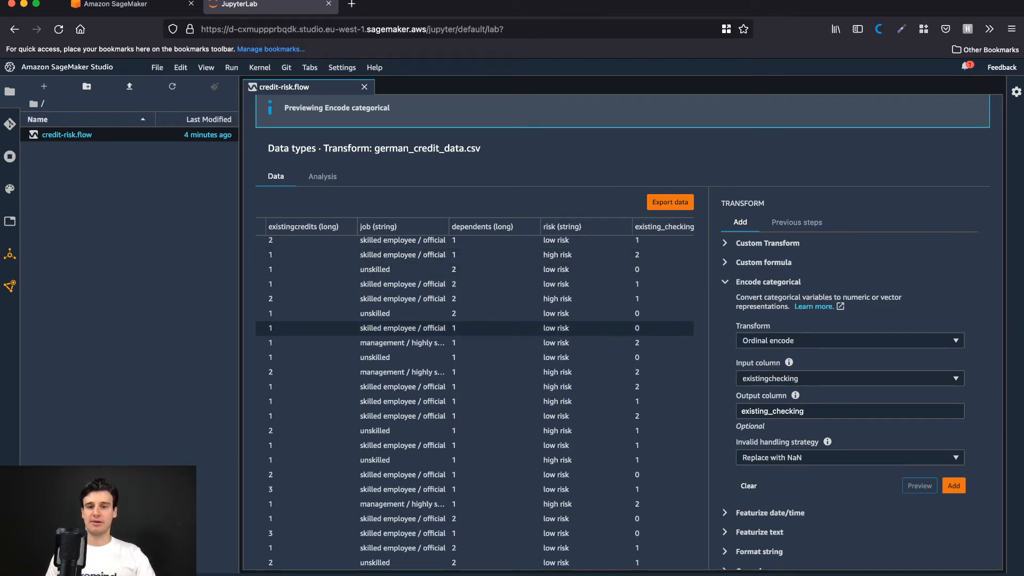
pyautogui.click(953, 485)
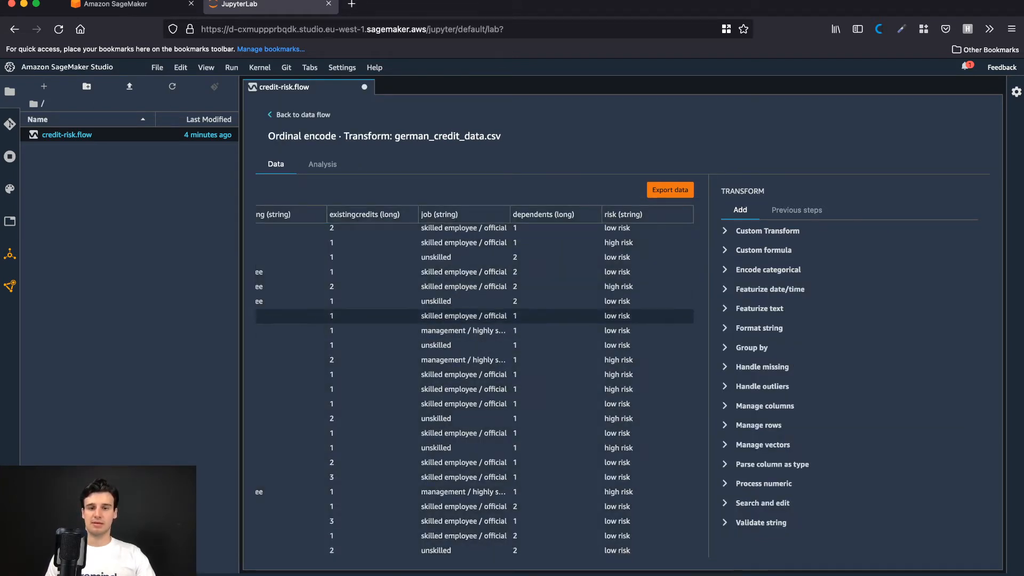
# Step: Return to the data flow and start a new transform on the Ordinal encode node
pyautogui.hscroll(-1, 474, 316)
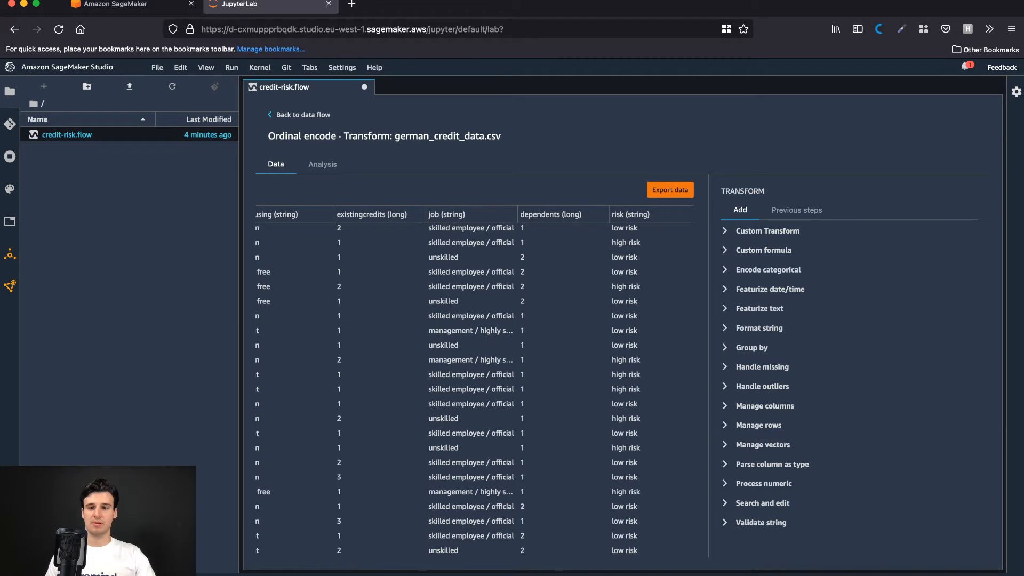
pyautogui.click(285, 115)
pyautogui.hscroll(2, 623, 361)
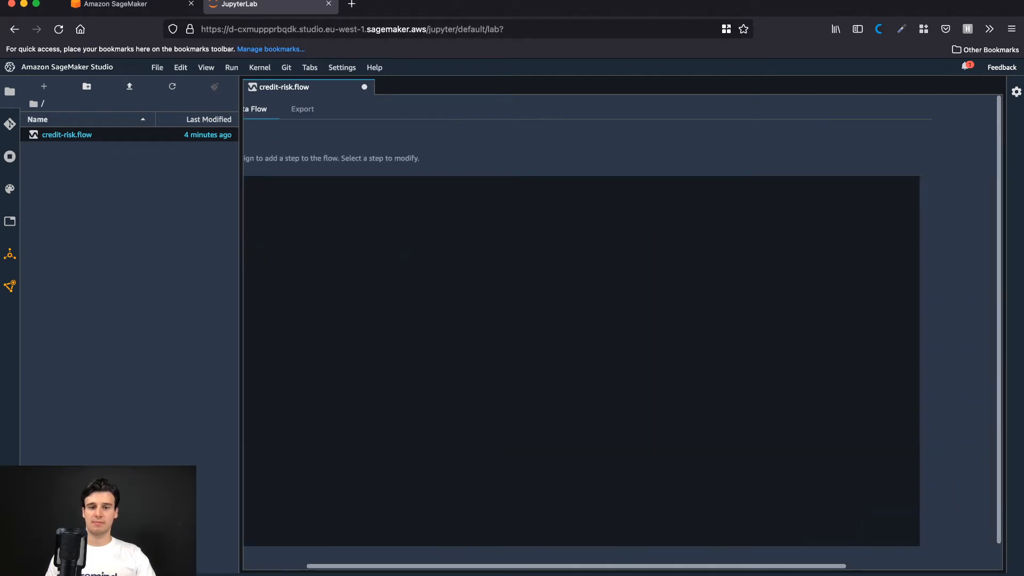
pyautogui.scroll(-1, 623, 361)
pyautogui.scroll(1, 623, 361)
pyautogui.hscroll(-2, 697, 372)
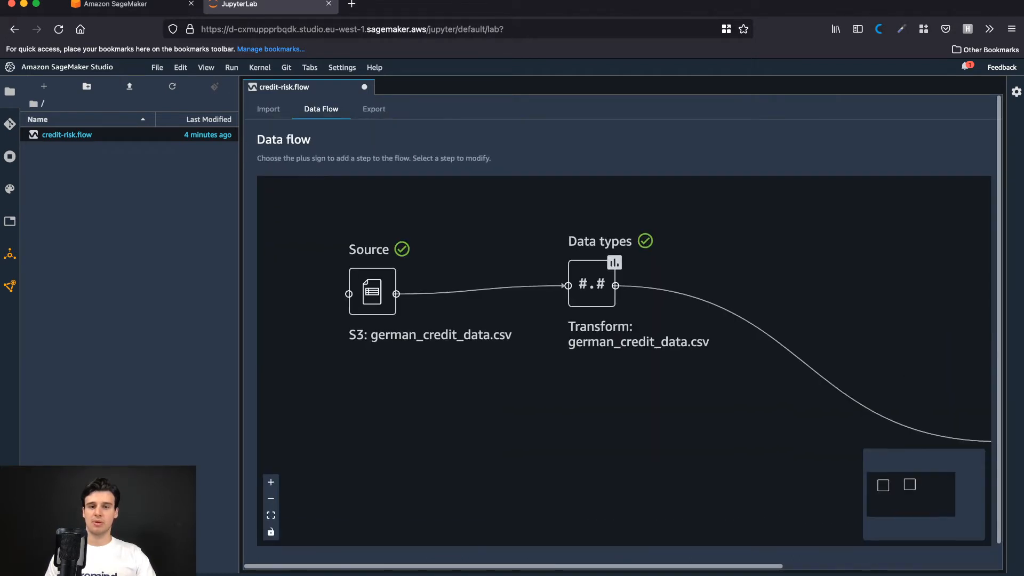
pyautogui.scroll(-3, 697, 372)
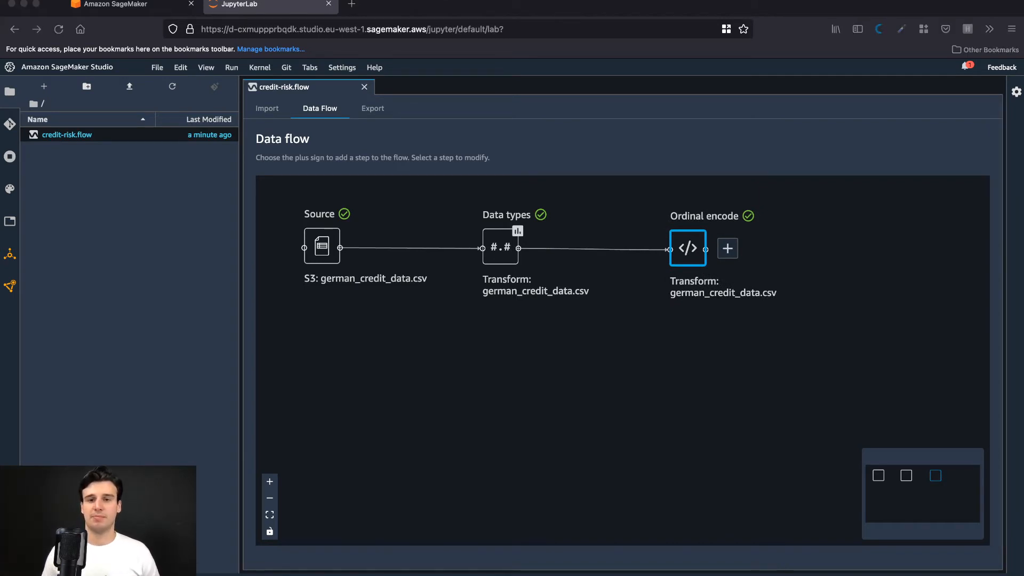
pyautogui.click(727, 248)
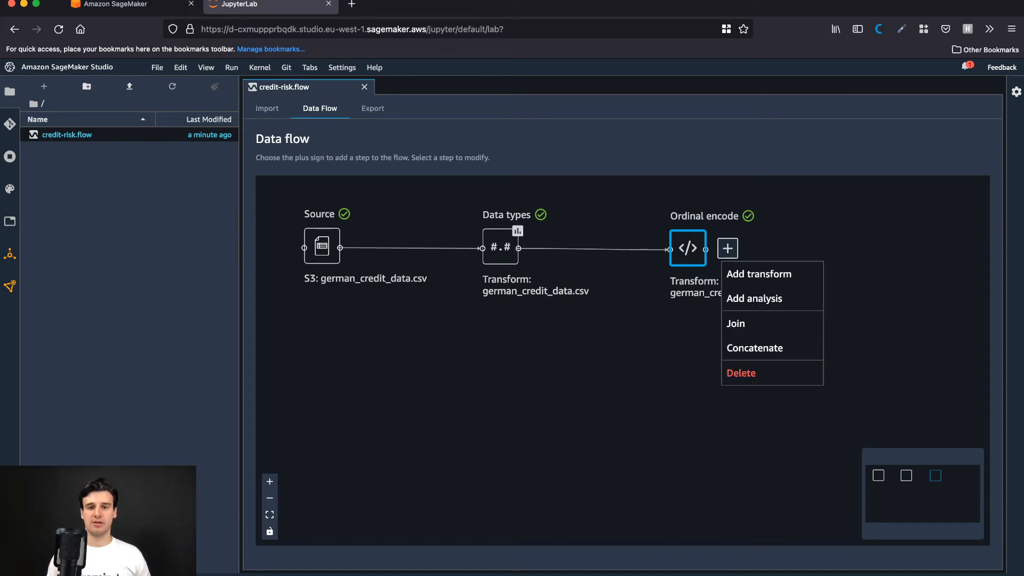
pyautogui.click(759, 274)
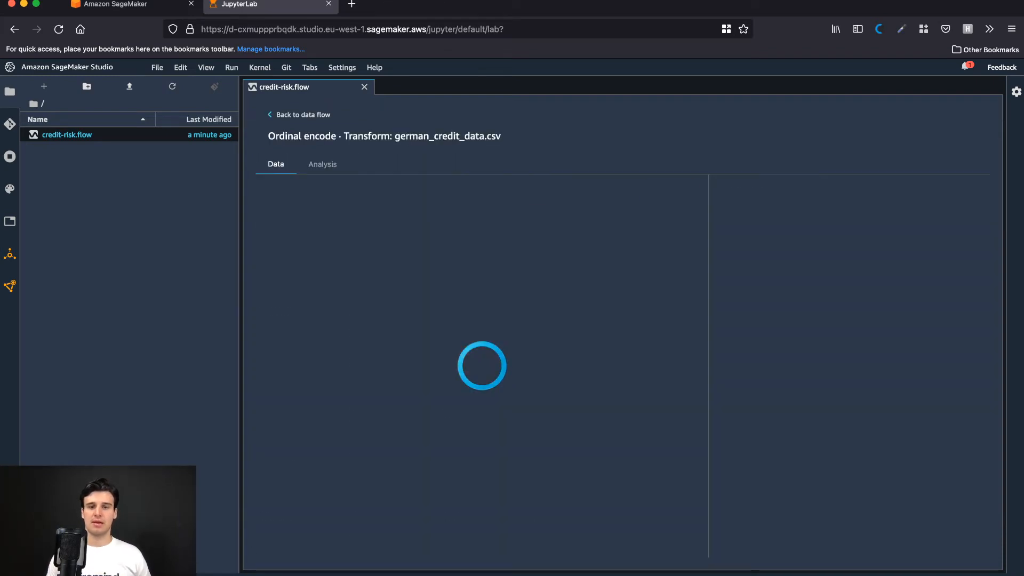
# Step: Configure a Manage columns transform that drops the existingchecking column, preview it and add it to the flow
pyautogui.hscroll(10, 474, 333)
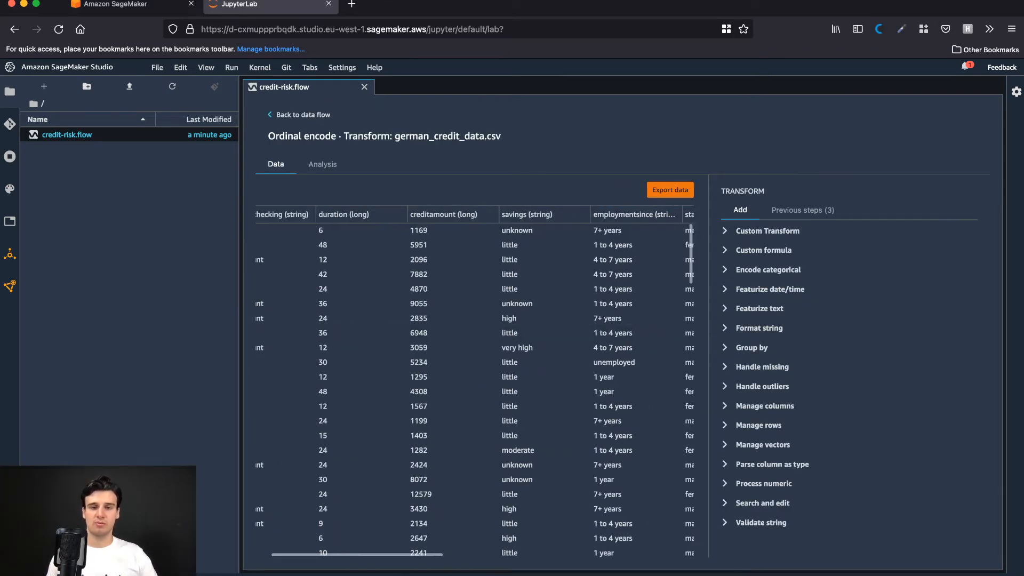
pyautogui.hscroll(-10, 475, 333)
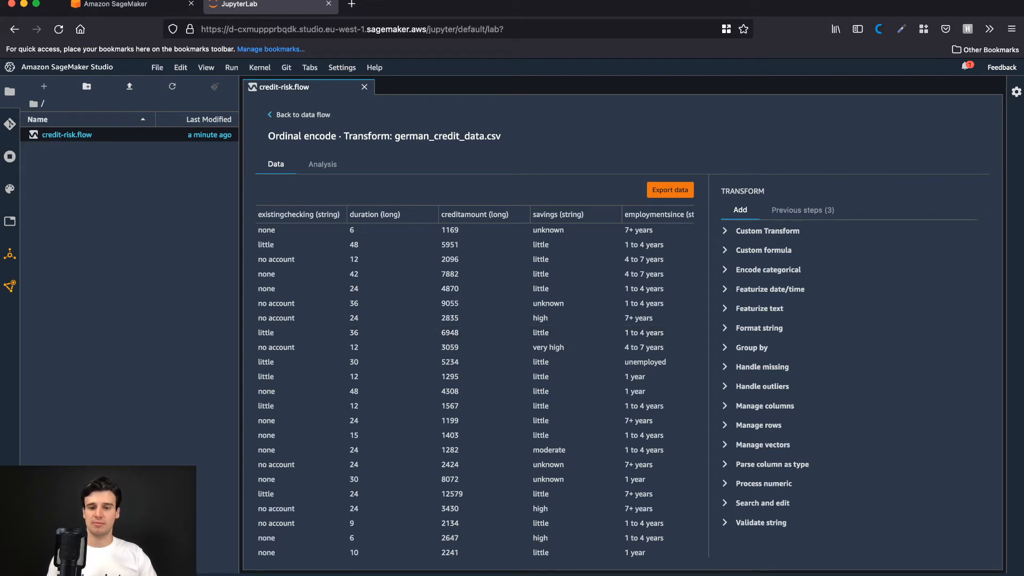
pyautogui.click(765, 406)
pyautogui.scroll(-2, 800, 408)
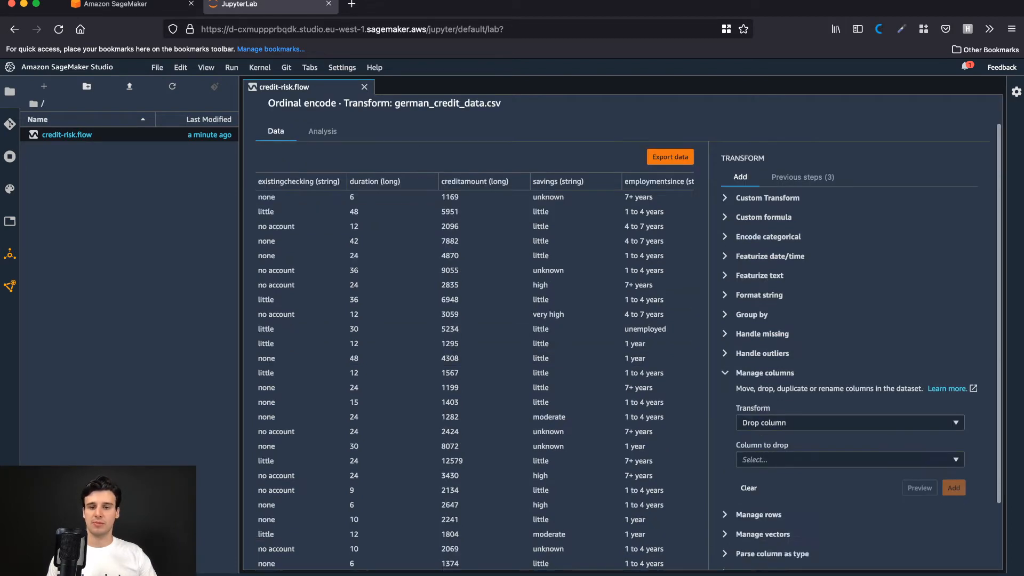
pyautogui.click(842, 425)
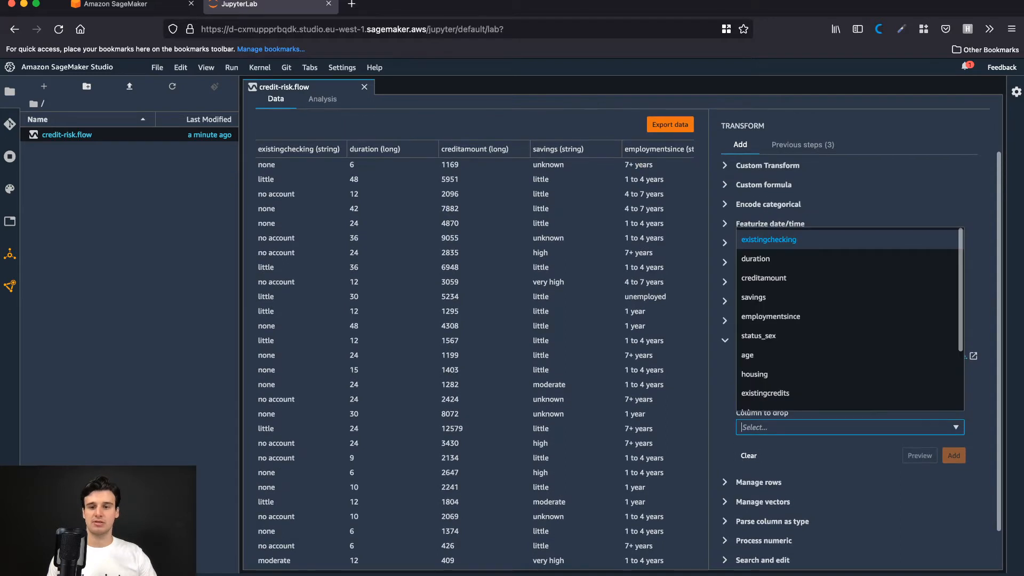
pyautogui.click(768, 243)
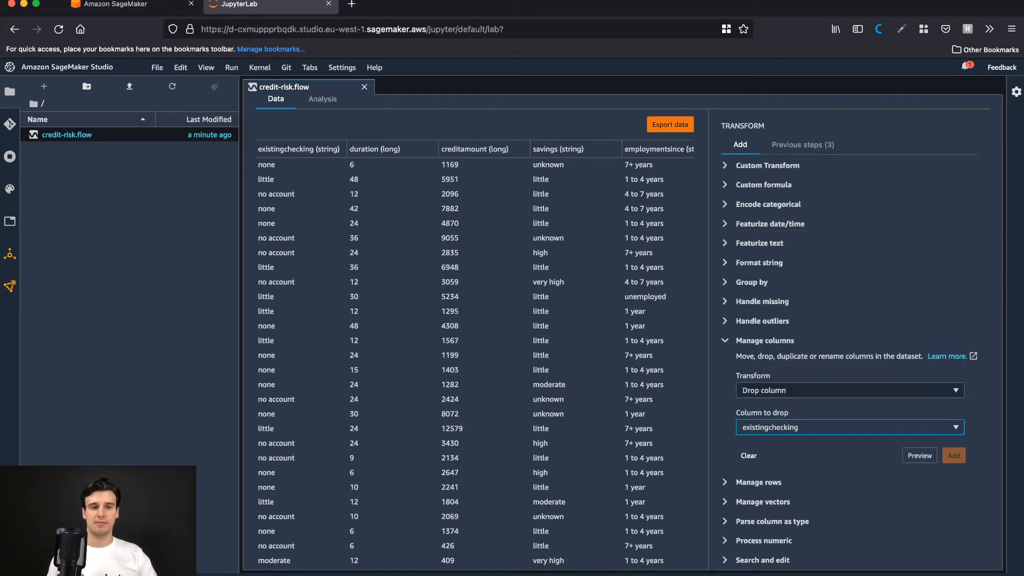
pyautogui.click(920, 455)
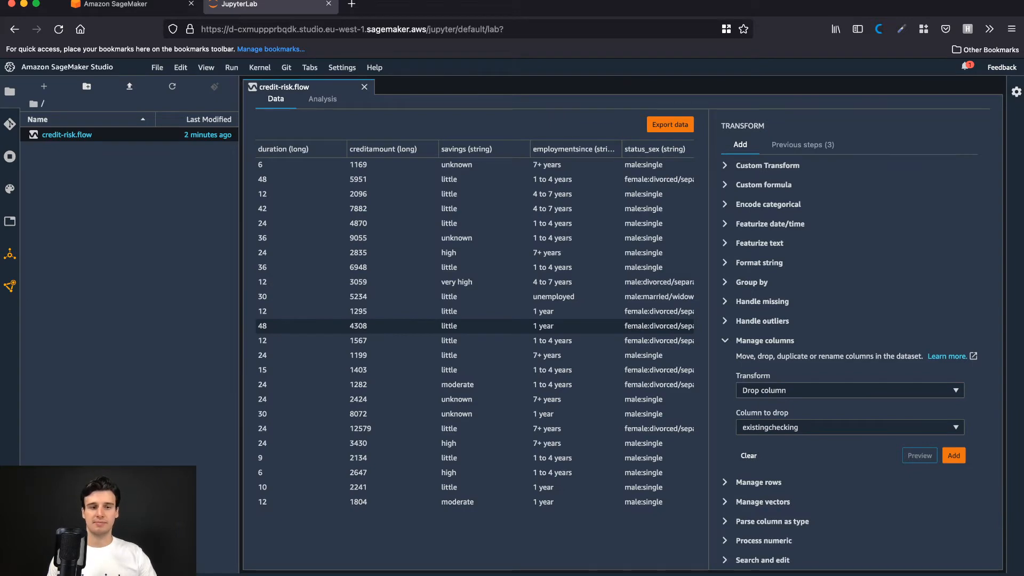
pyautogui.click(954, 455)
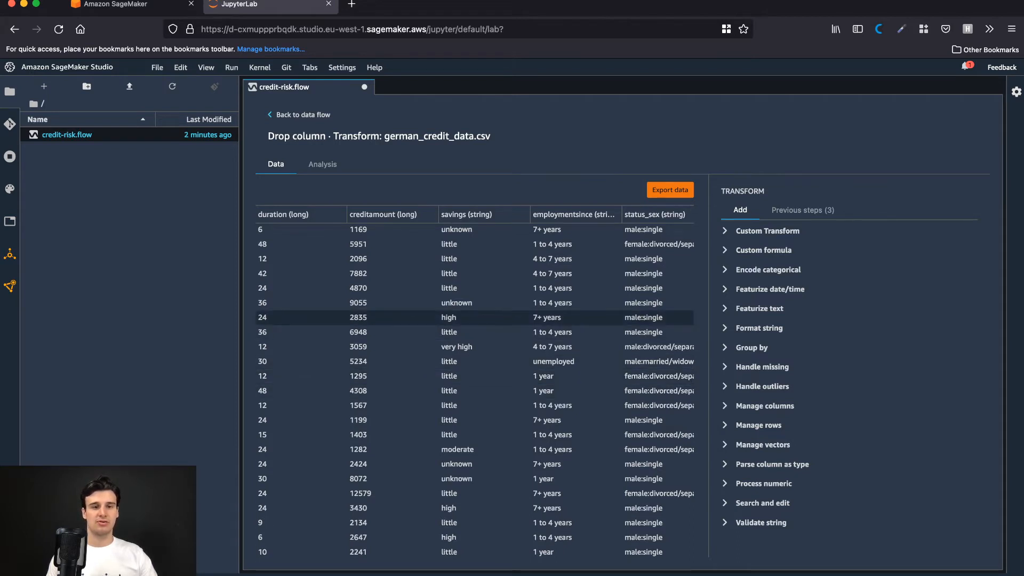
# Step: Start a custom transform after the Drop column step and set its language to Python (Pandas)
pyautogui.scroll(-1, 475, 326)
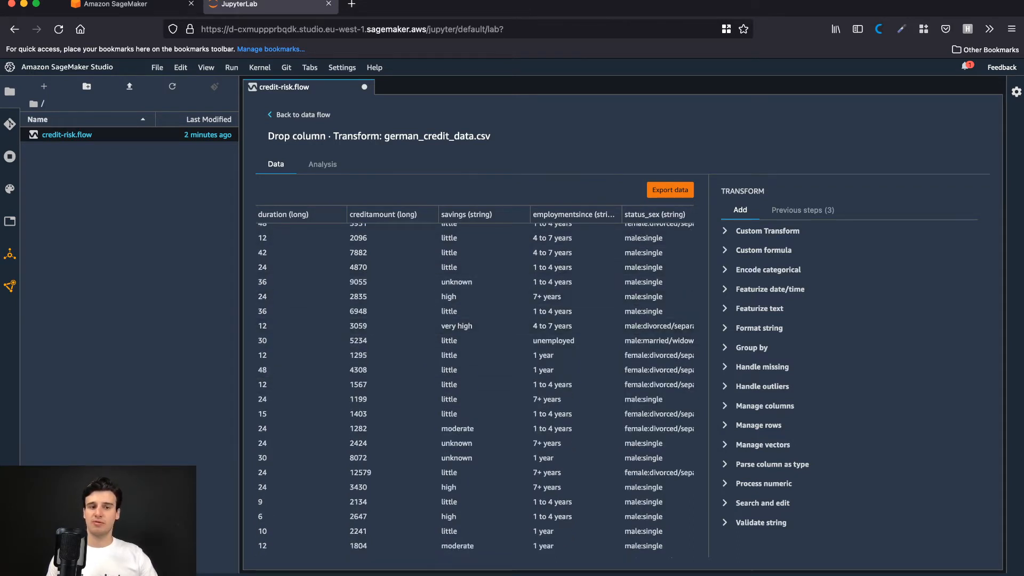
pyautogui.scroll(1, 474, 253)
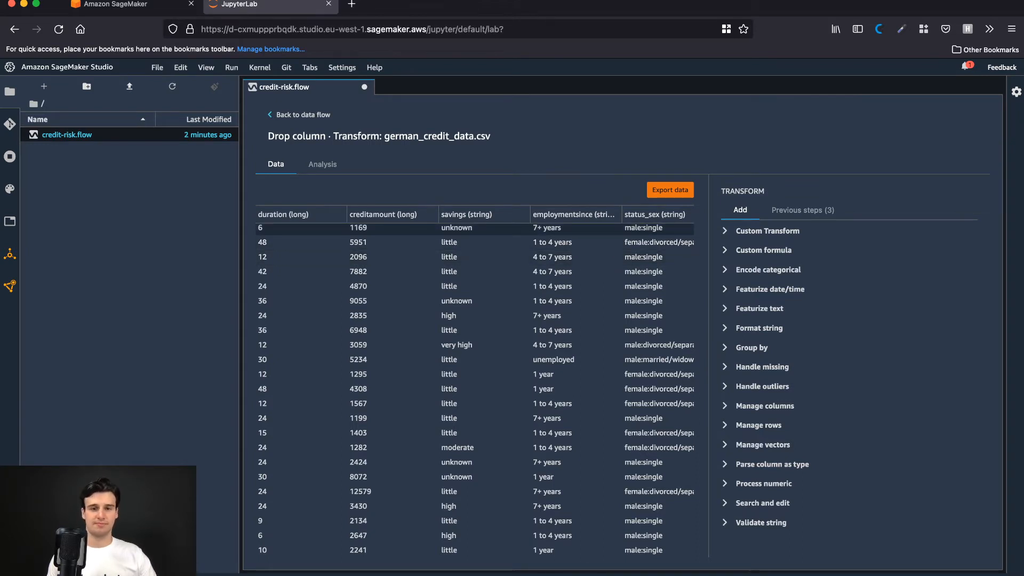
pyautogui.hscroll(3, 475, 384)
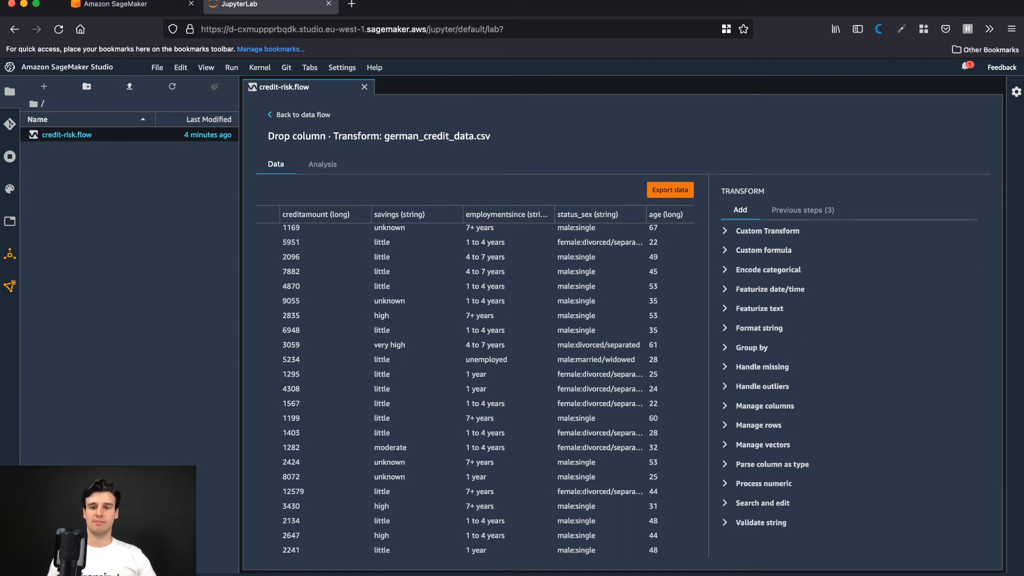
pyautogui.click(767, 231)
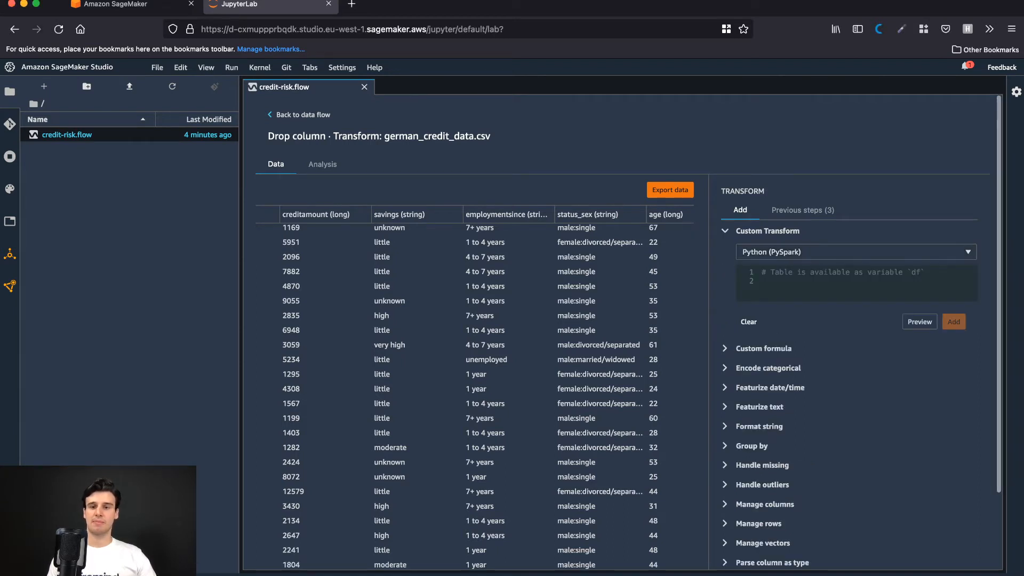
pyautogui.click(856, 252)
pyautogui.click(768, 288)
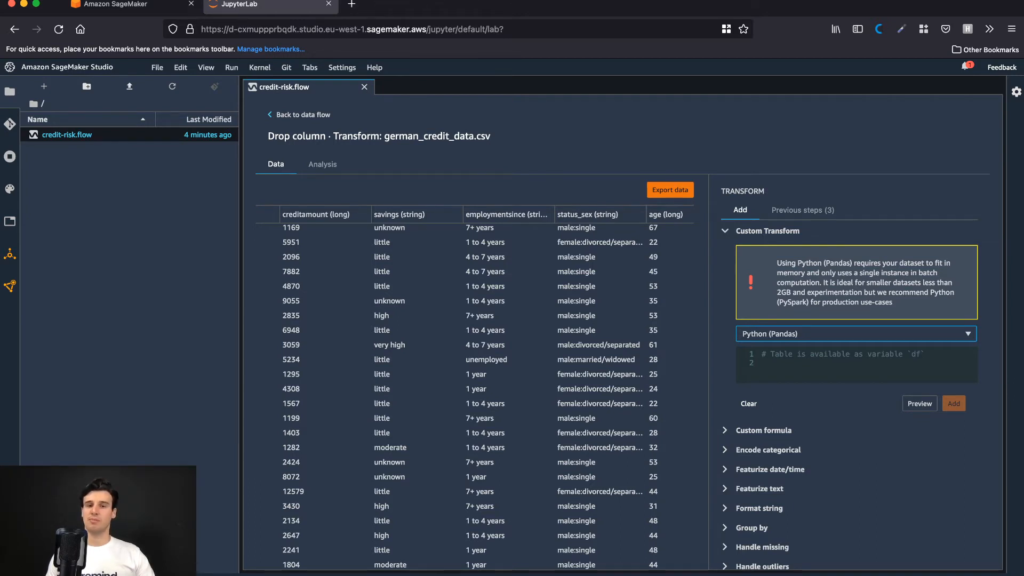
pyautogui.click(762, 363)
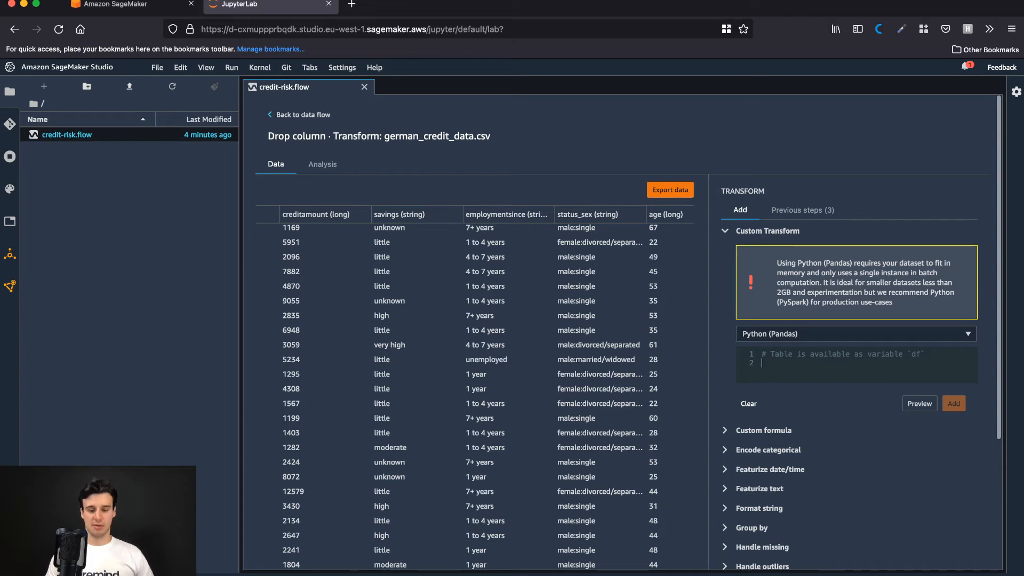
# Step: Write code mapping df['savings'] to unknown 0, little 1, moderate 2, high 3 and very high 4, then preview and add the transform
pyautogui.write("savings = {'unknown': 0,            'little': 1,            'moderate': 2,            'high': 3,            'very high': 4           }  df['savings'] = df['savings'].map(savings)")
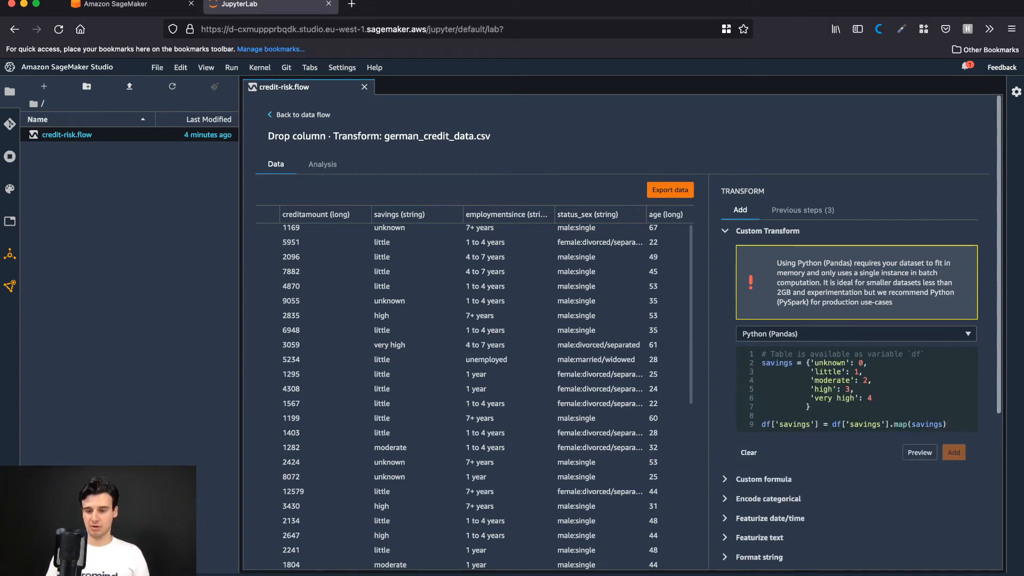
pyautogui.press('Return')
pyautogui.press('Return')
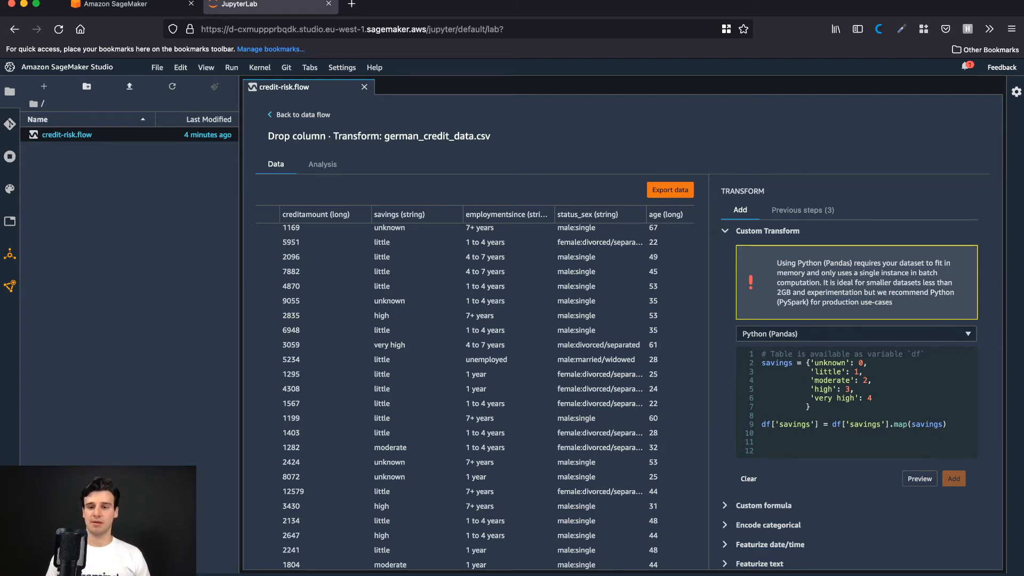
pyautogui.click(919, 478)
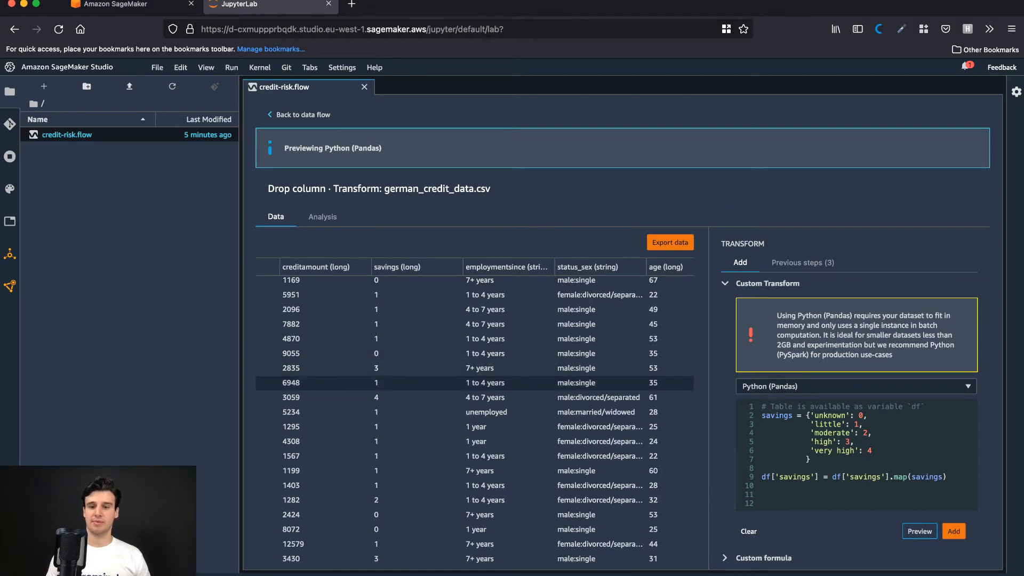
pyautogui.click(953, 531)
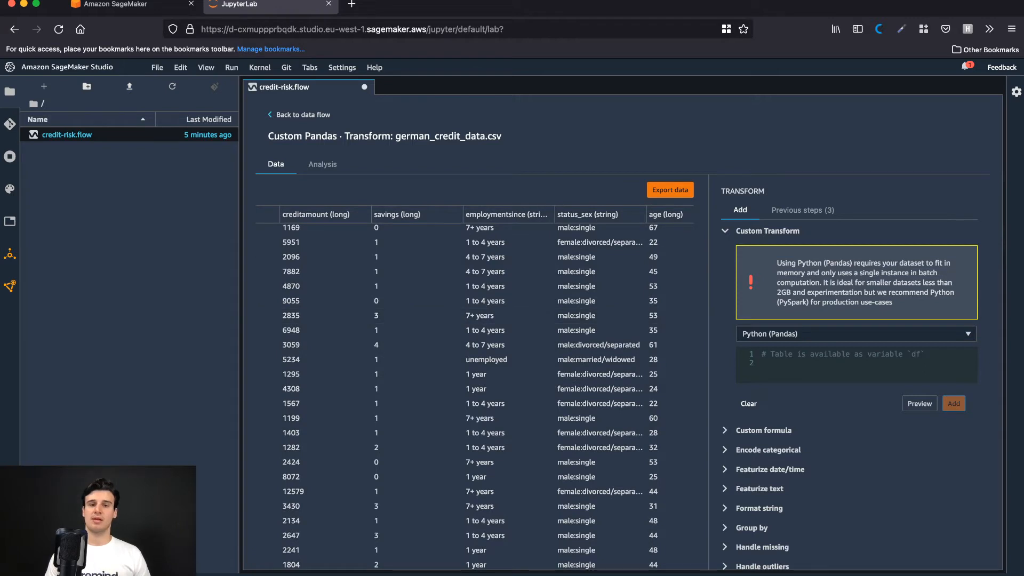
# Step: Preview and add Pandas code mapping employmentsince: 'unemployed' 0, '1 year' 1, '1 to 4 years' 2, '4 to 7 years' 3, '7+ years' 4
pyautogui.hscroll(-1, 474, 273)
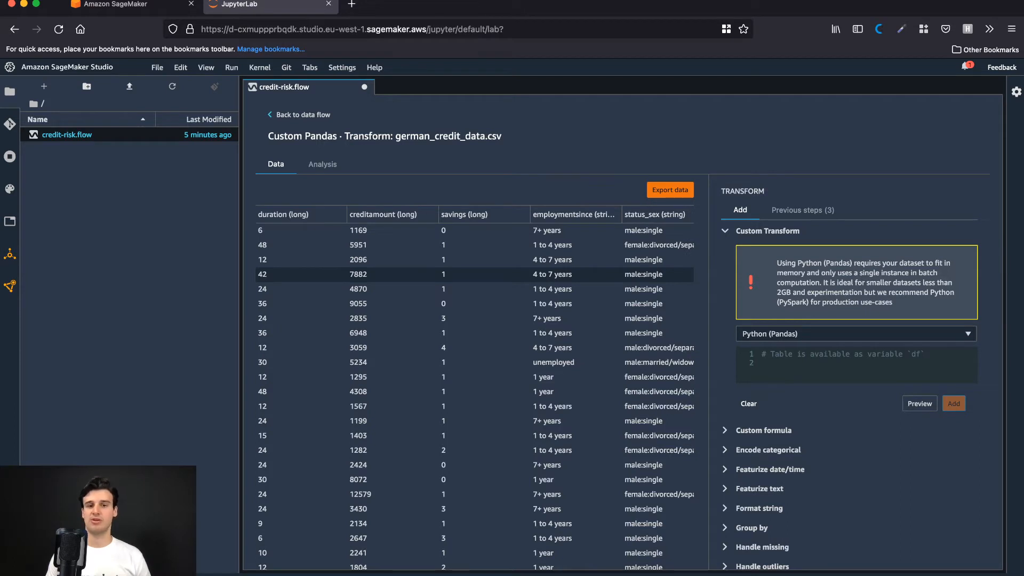
pyautogui.hscroll(1, 475, 274)
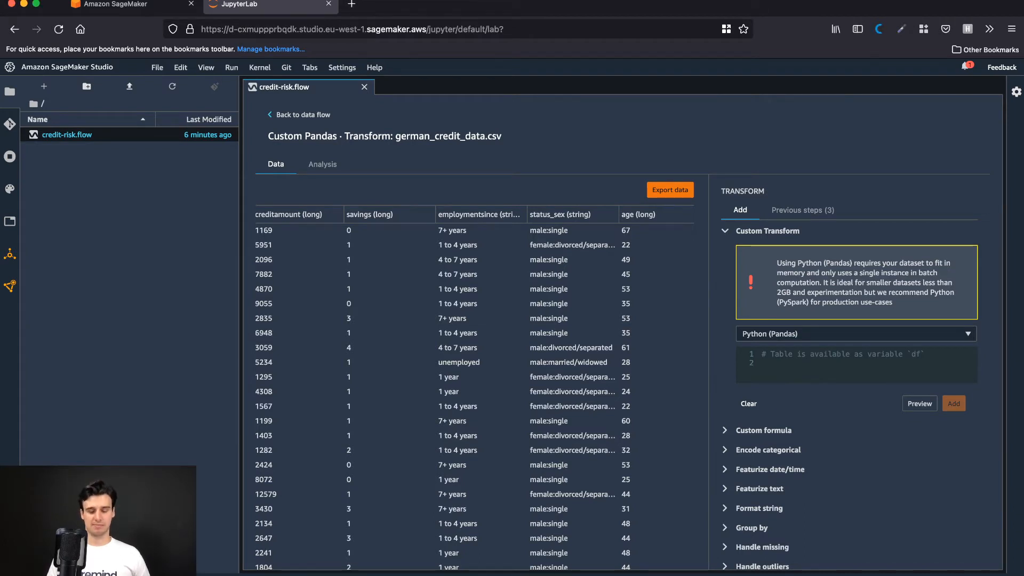
pyautogui.press('super+v')
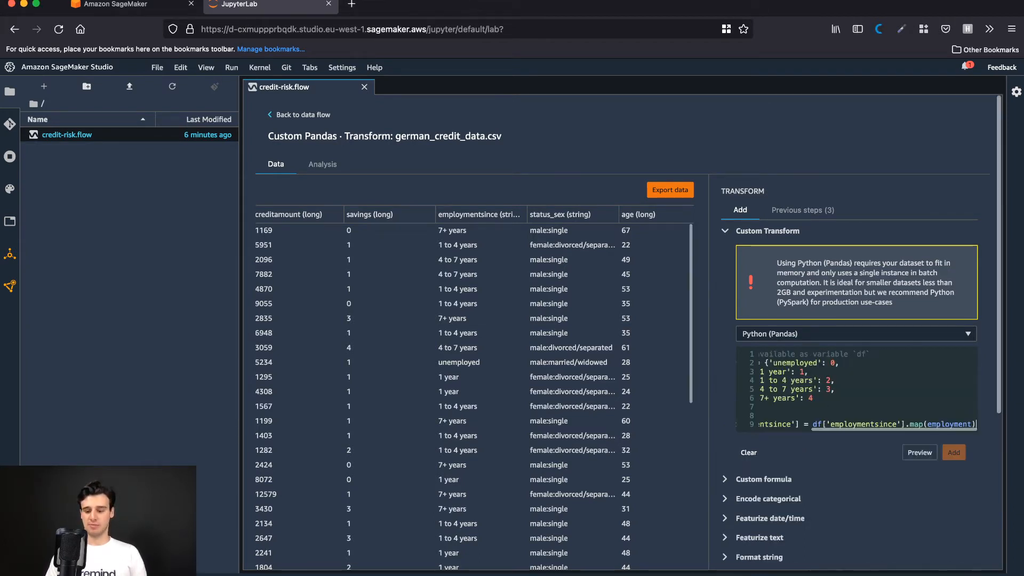
pyautogui.press('Return')
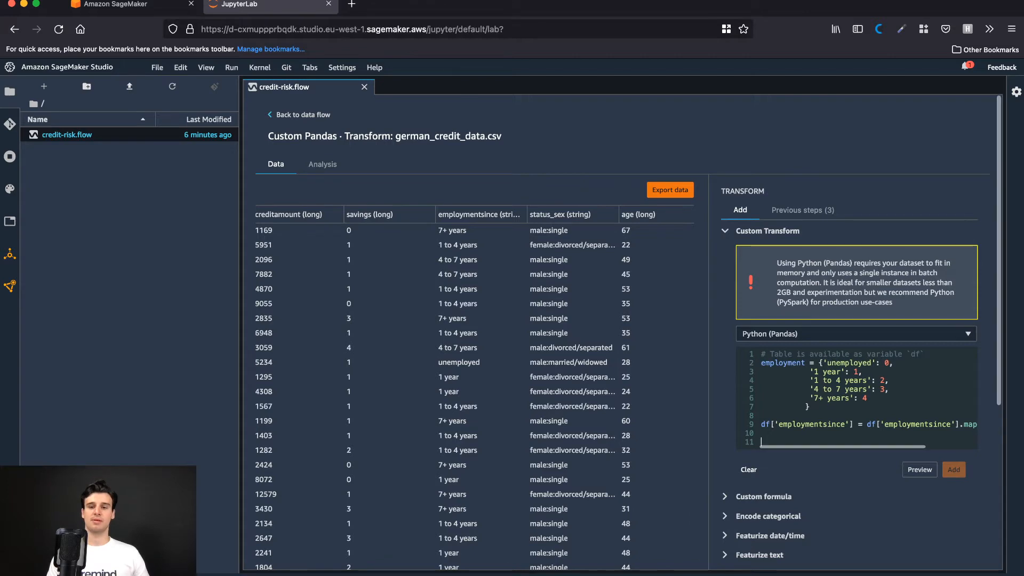
pyautogui.click(919, 470)
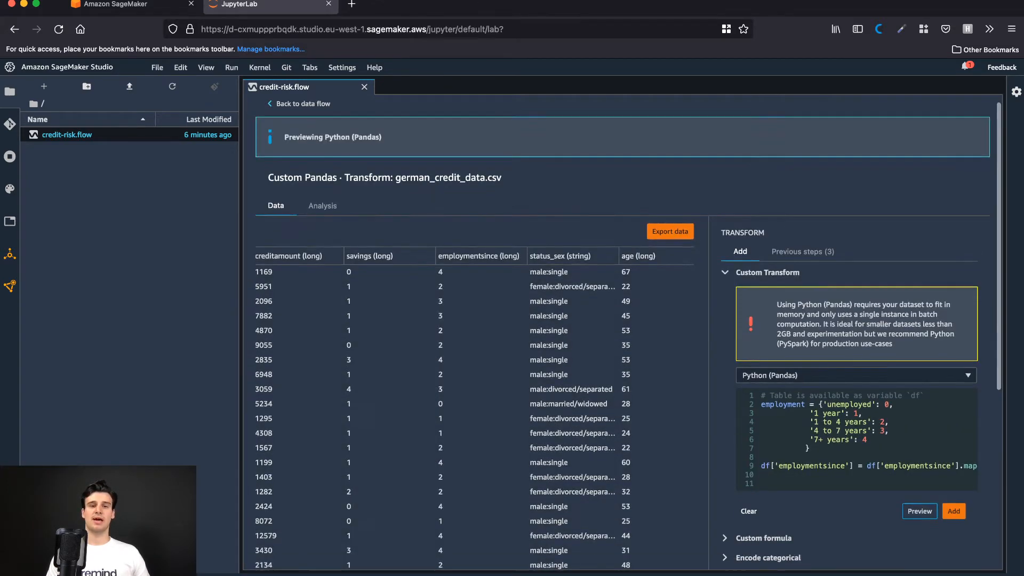
pyautogui.click(954, 522)
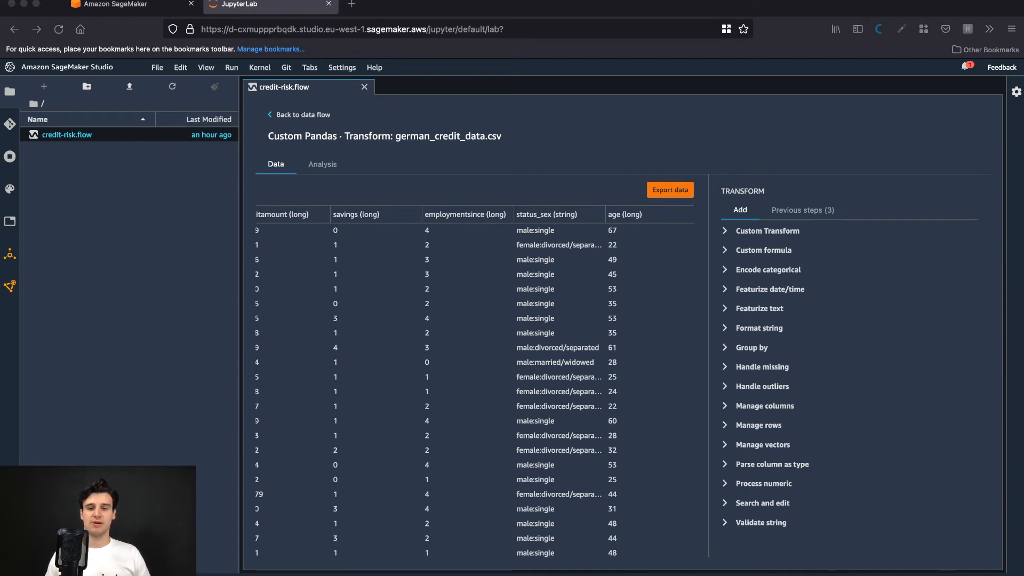
# Step: Start a Search and edit transform and set it to Split string by delimiter
pyautogui.press('super+Tab')
pyautogui.click(762, 503)
pyautogui.scroll(-3, 762, 503)
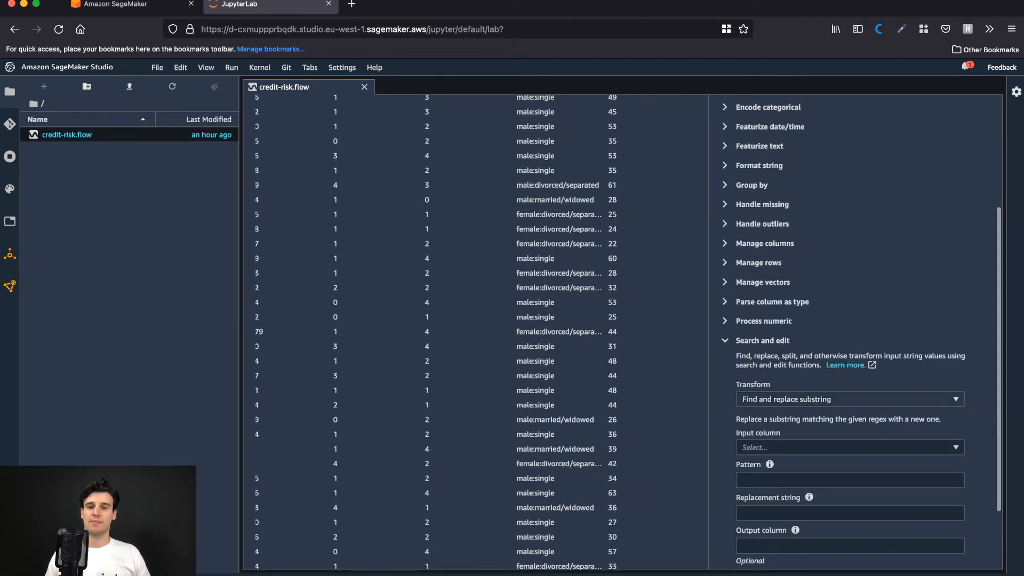
pyautogui.click(849, 399)
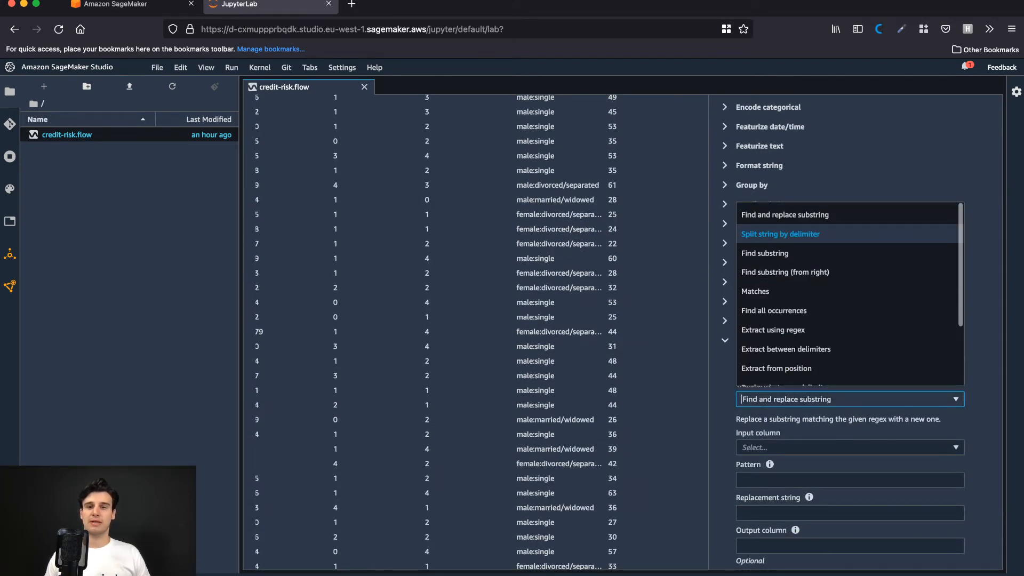
pyautogui.scroll(-1, 781, 233)
pyautogui.click(781, 233)
pyautogui.scroll(-2, 850, 347)
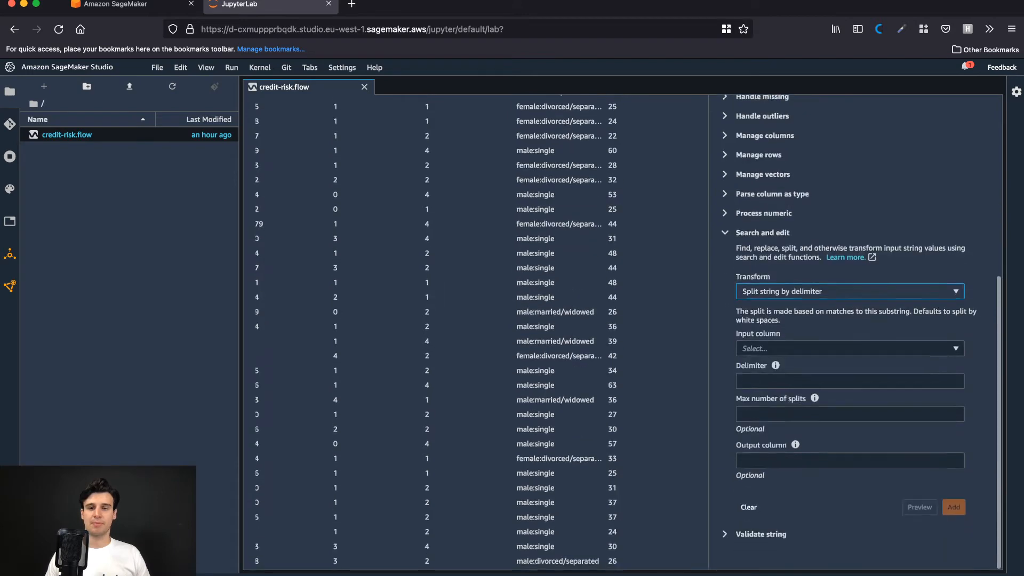
# Step: Set the split transform's input column to status_sex and its delimiter to a colon (:)
pyautogui.click(850, 350)
pyautogui.press('Down')
pyautogui.press('Down')
pyautogui.press('Down')
pyautogui.press('Down')
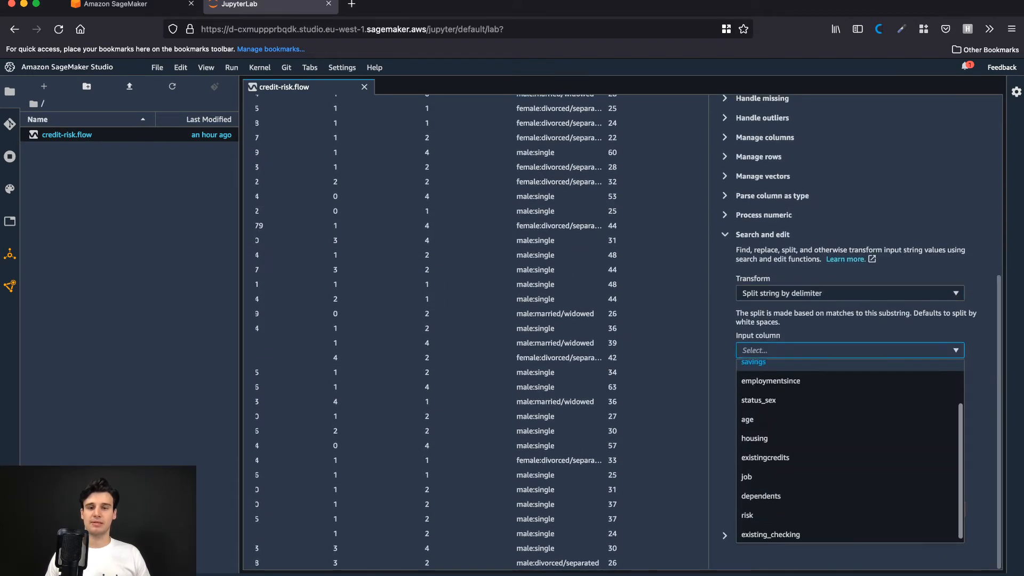
pyautogui.press('Return')
pyautogui.click(849, 383)
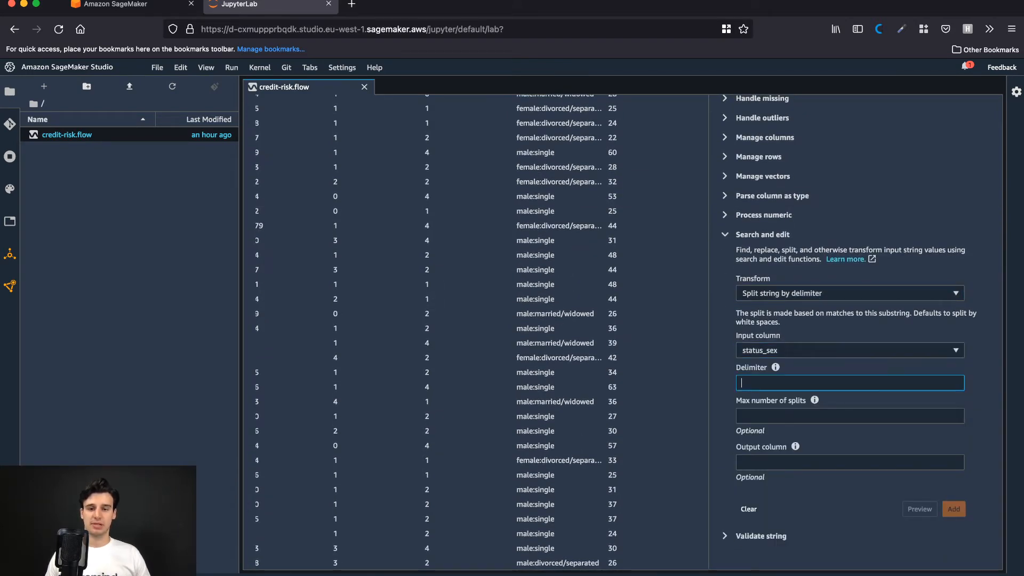
pyautogui.write(':')
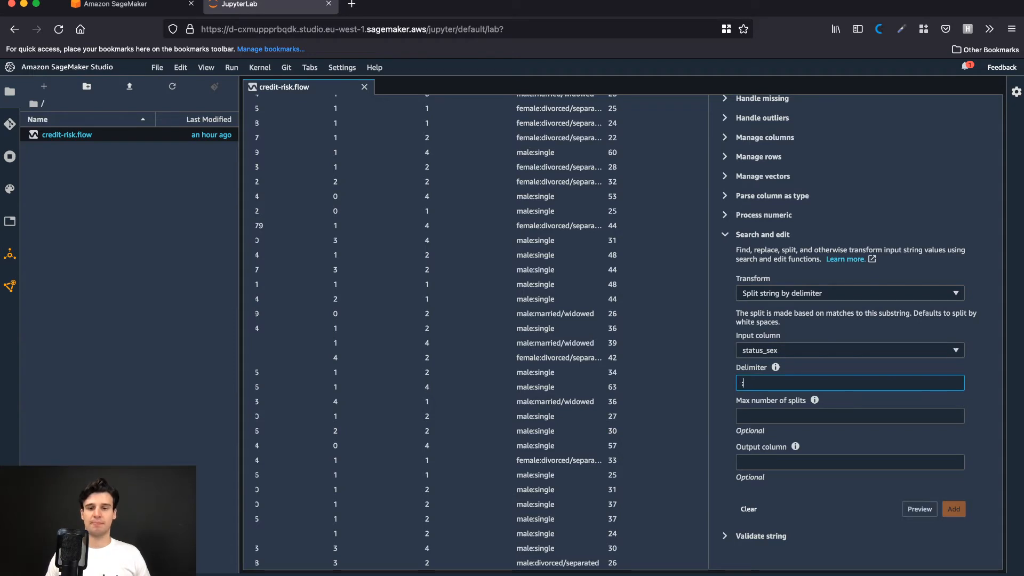
# Step: Name the split's output column status_sex_vector, then preview the transform and add it to the flow
pyautogui.click(850, 463)
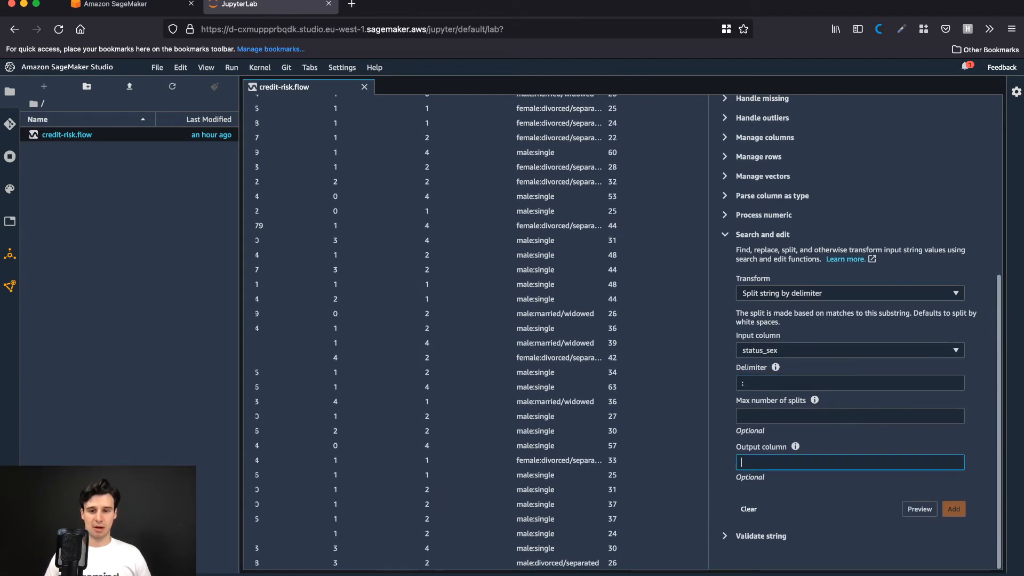
pyautogui.write('sta')
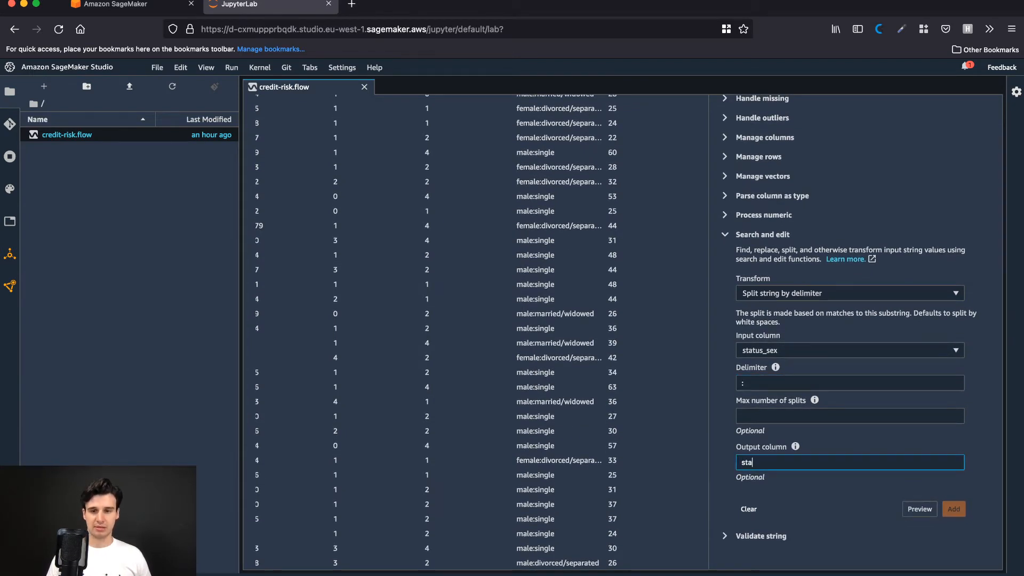
pyautogui.write('tus_sex_')
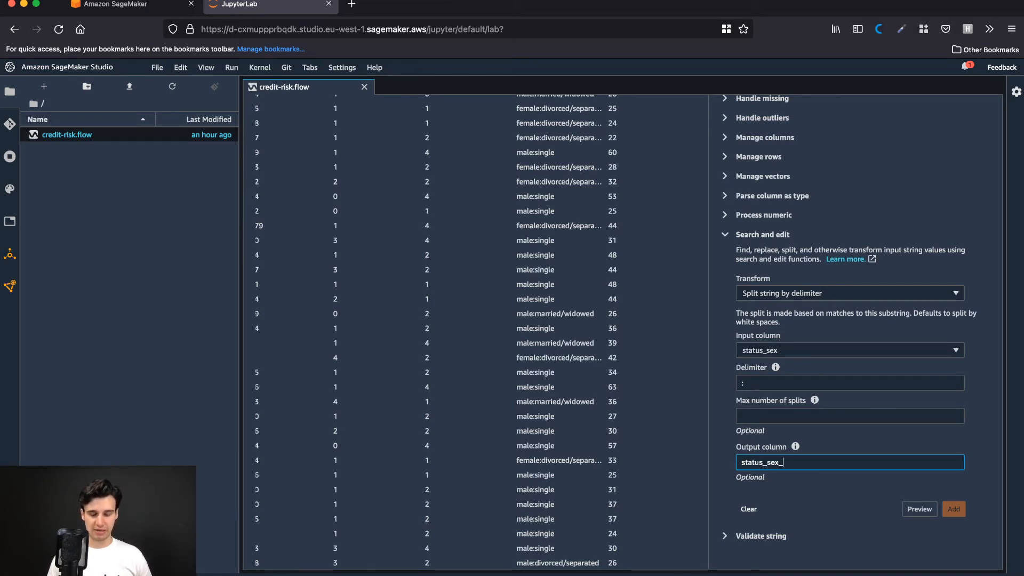
pyautogui.write('vector')
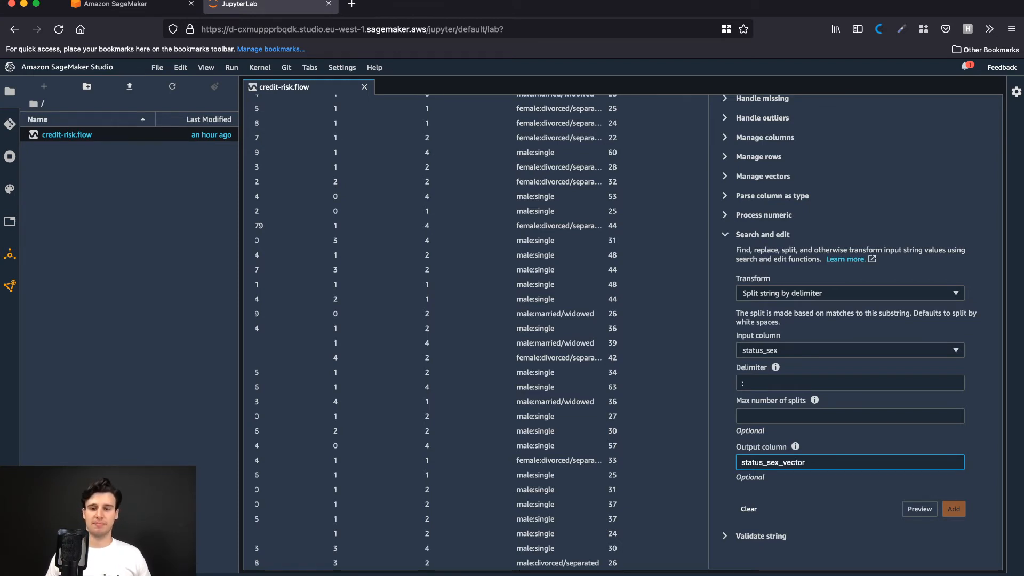
pyautogui.click(919, 509)
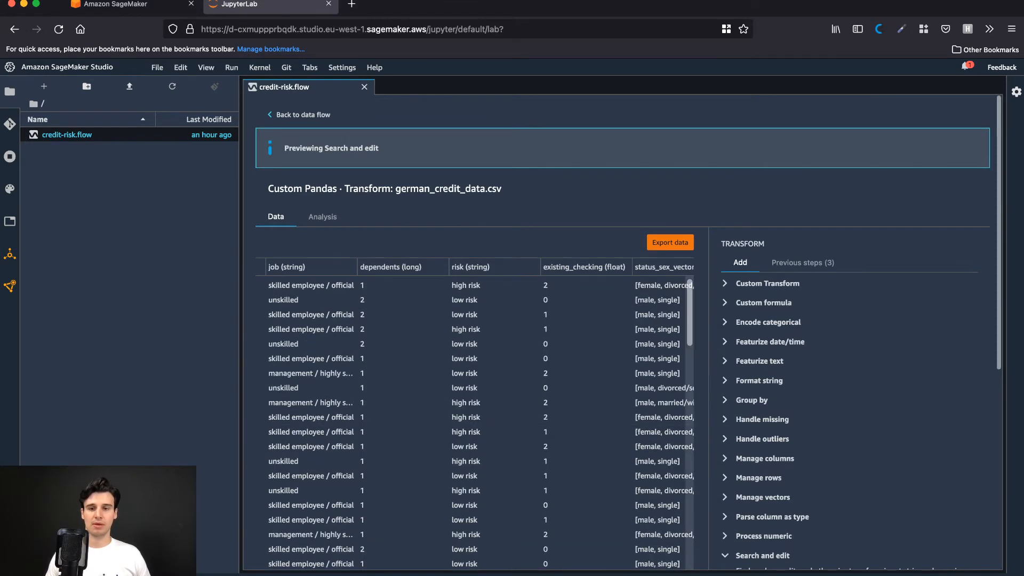
pyautogui.scroll(-6, 469, 414)
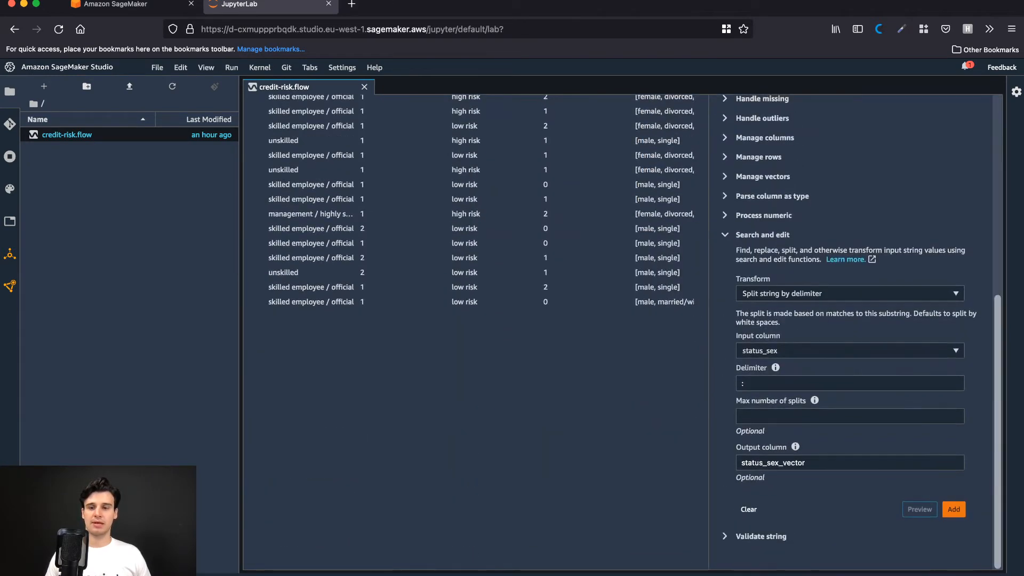
pyautogui.click(954, 506)
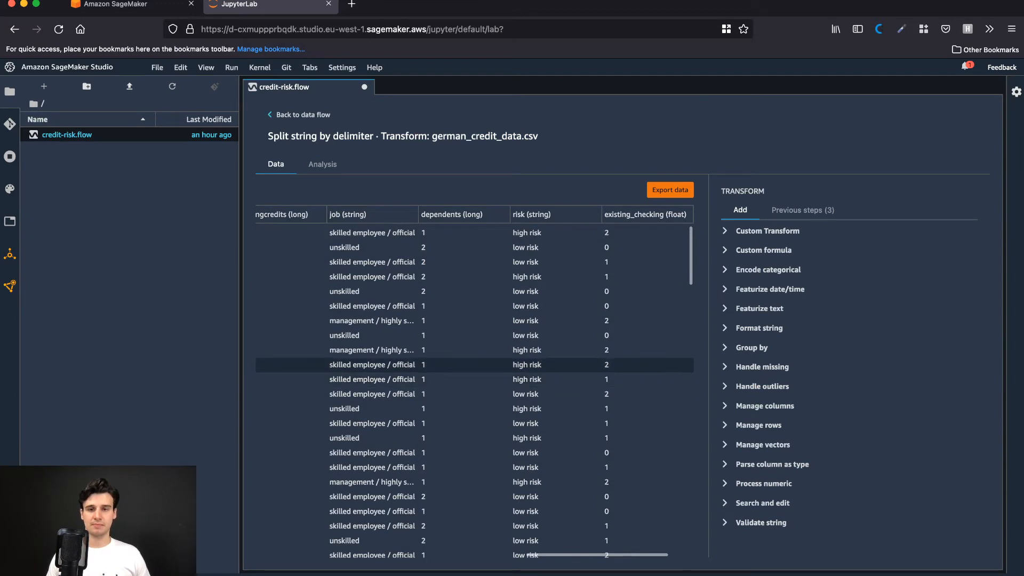
pyautogui.hscroll(2, 475, 380)
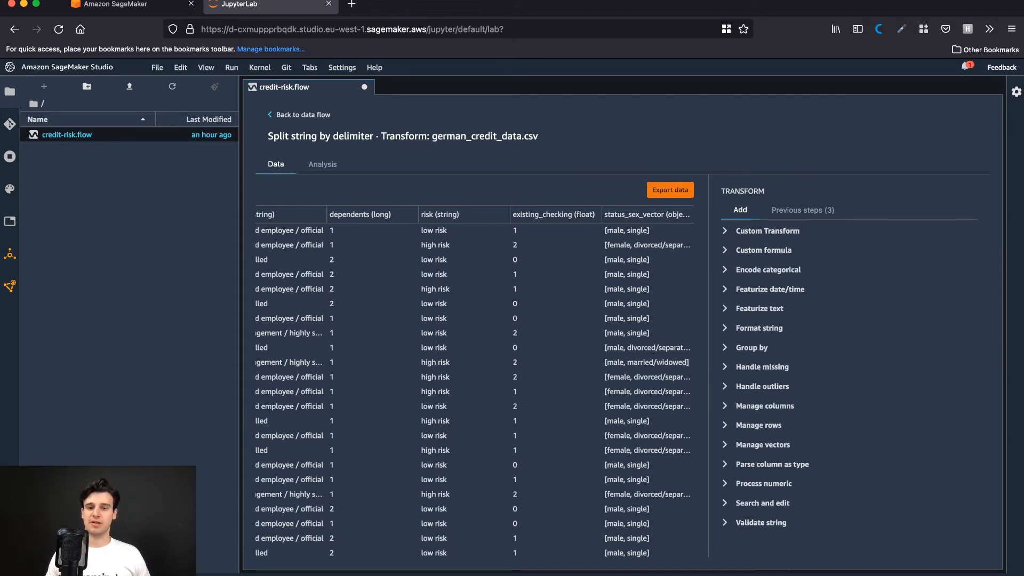
# Step: Start a Manage vectors Flatten transform with status_sex_vector as its input column
pyautogui.click(763, 444)
pyautogui.scroll(-3, 763, 444)
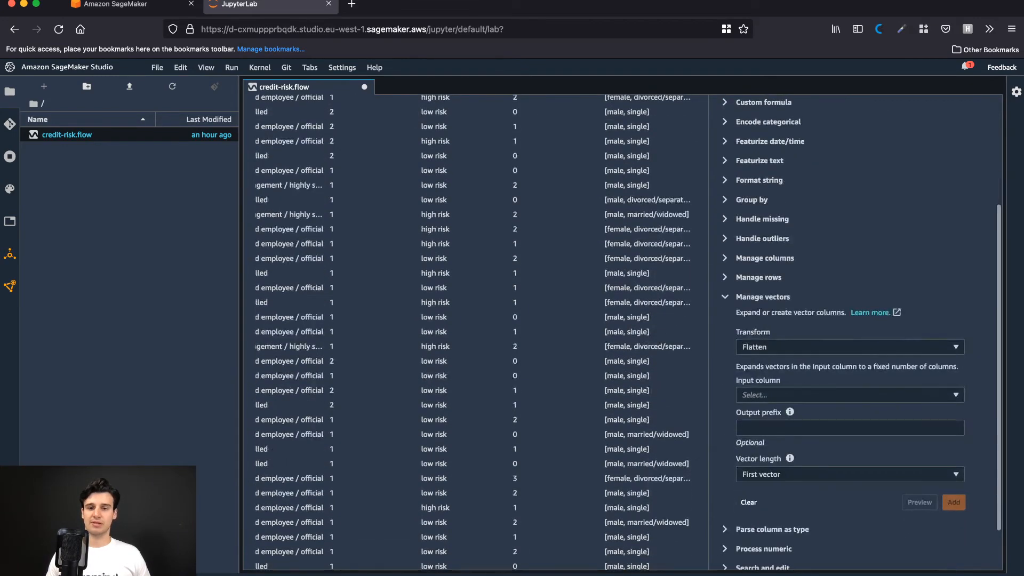
pyautogui.click(849, 395)
pyautogui.scroll(-2, 849, 306)
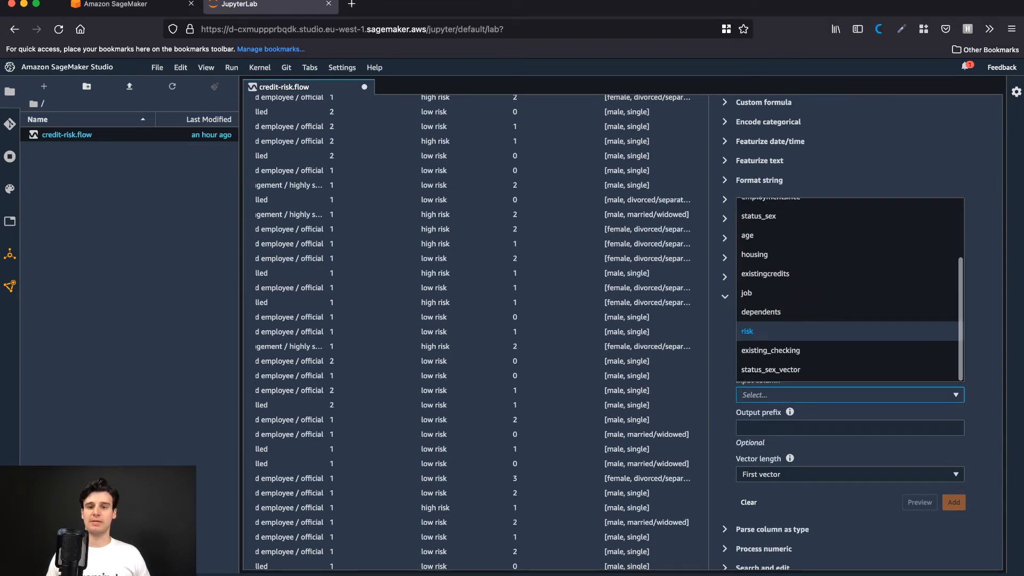
pyautogui.click(770, 370)
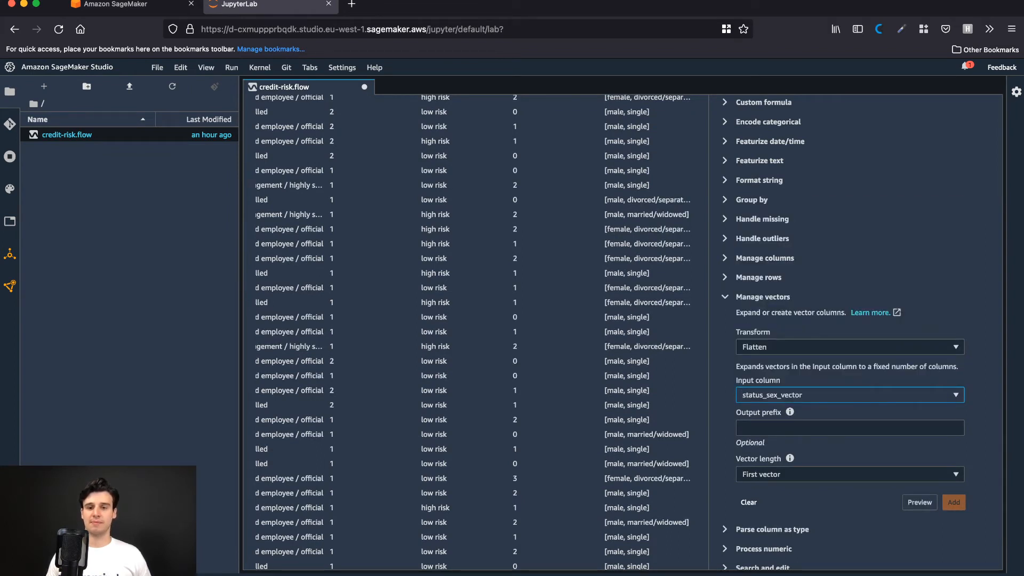
# Step: Set the Flatten transform's output prefix to status_sex
pyautogui.click(773, 428)
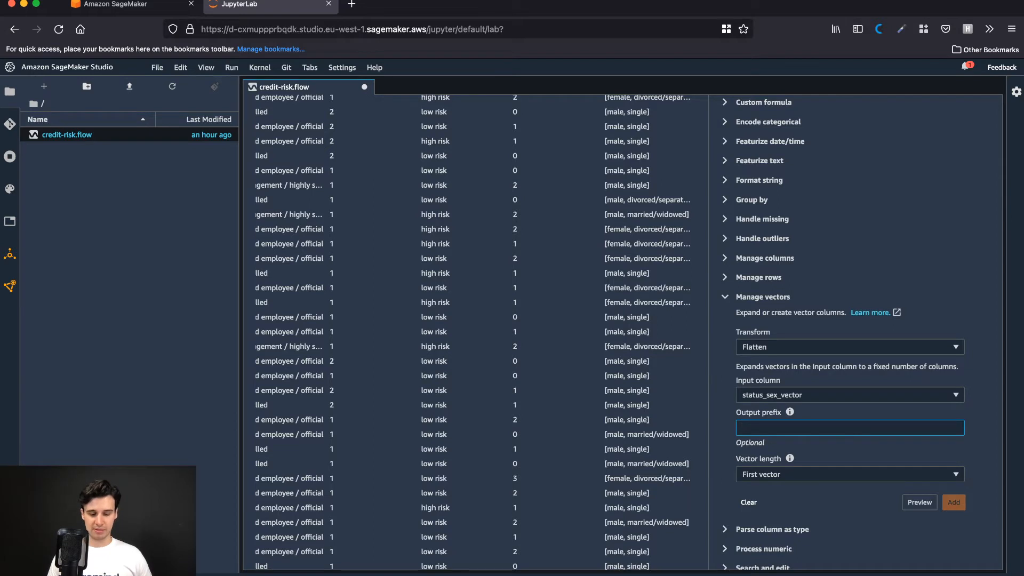
pyautogui.write('sex')
pyautogui.press('BackSpace')
pyautogui.press('BackSpace')
pyautogui.press('BackSpace')
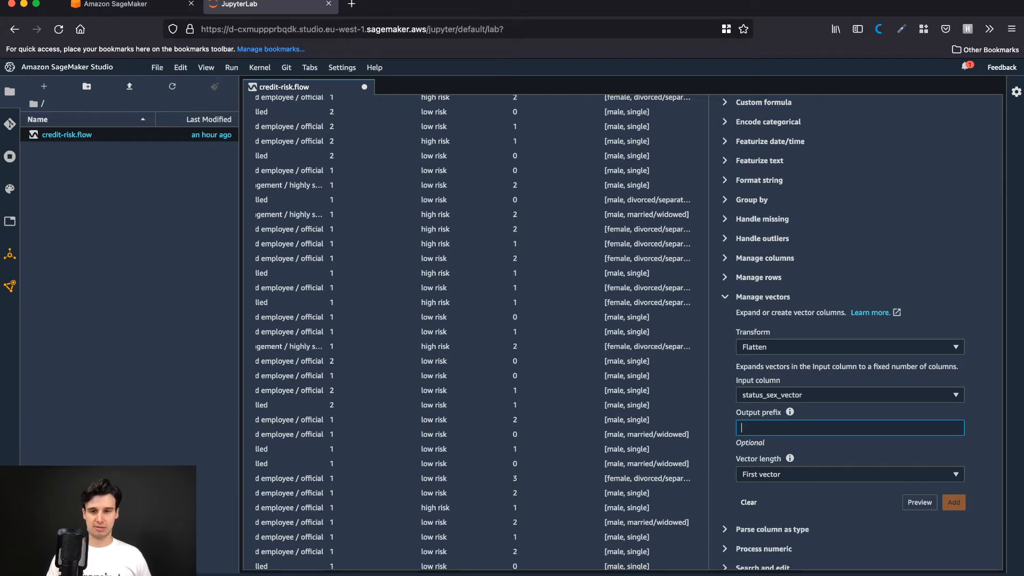
pyautogui.write('status_')
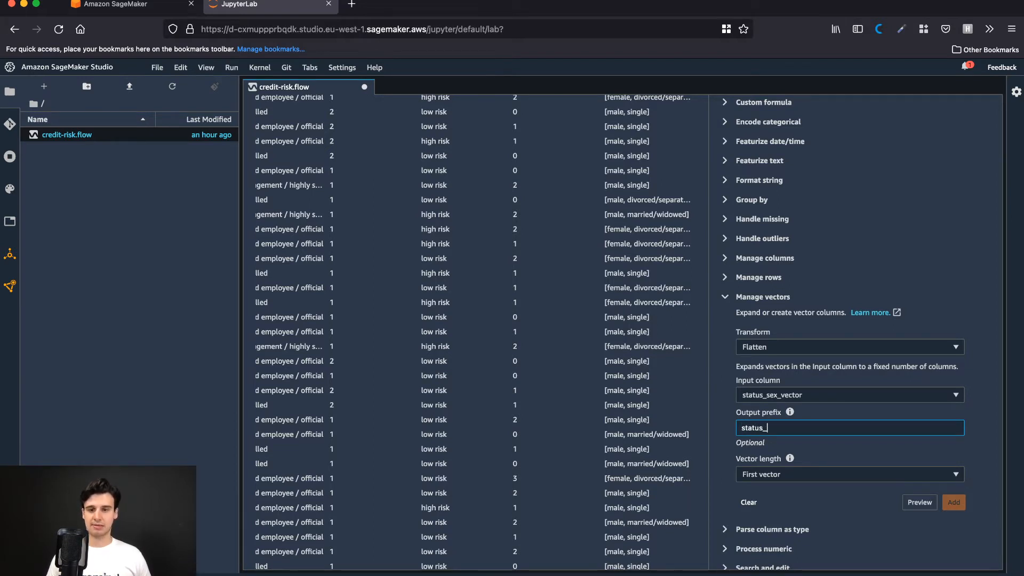
pyautogui.write('sex')
pyautogui.scroll(-1, 850, 437)
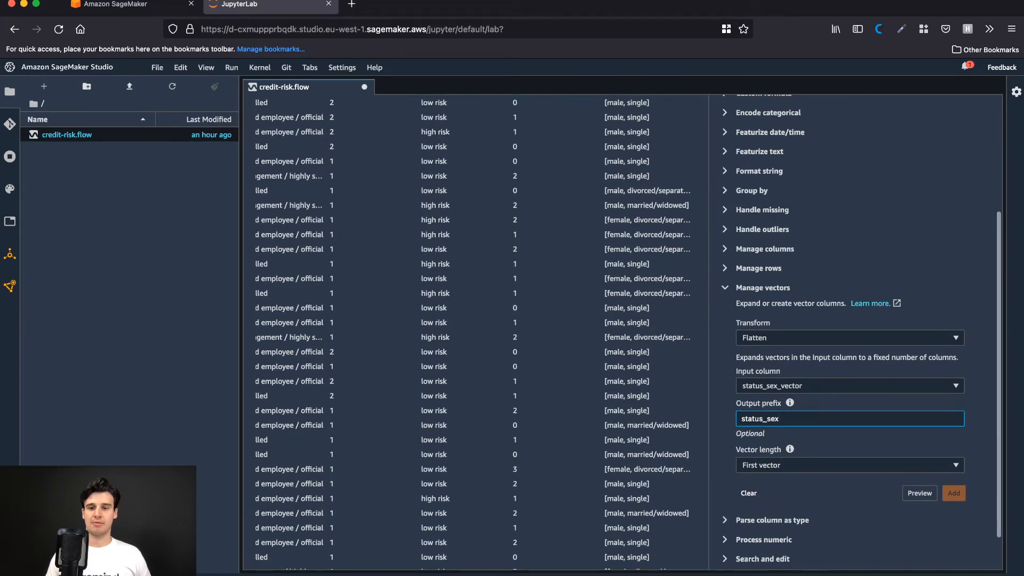
# Step: Preview the Flatten transform of status_sex_vector, check the resulting columns and add it to the flow
pyautogui.click(920, 492)
pyautogui.scroll(3, 613, 314)
pyautogui.hscroll(5, 469, 294)
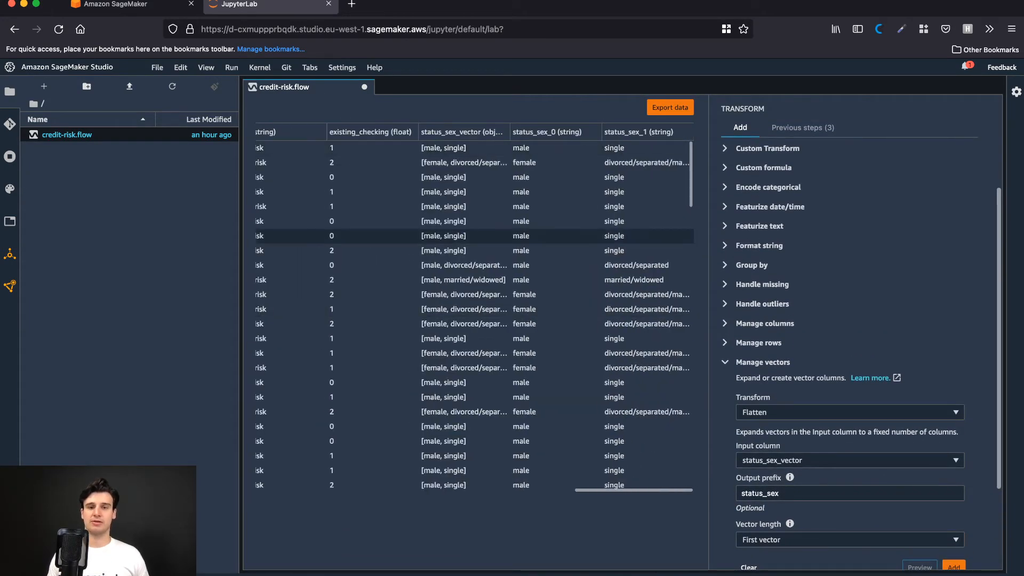
pyautogui.scroll(-2, 470, 235)
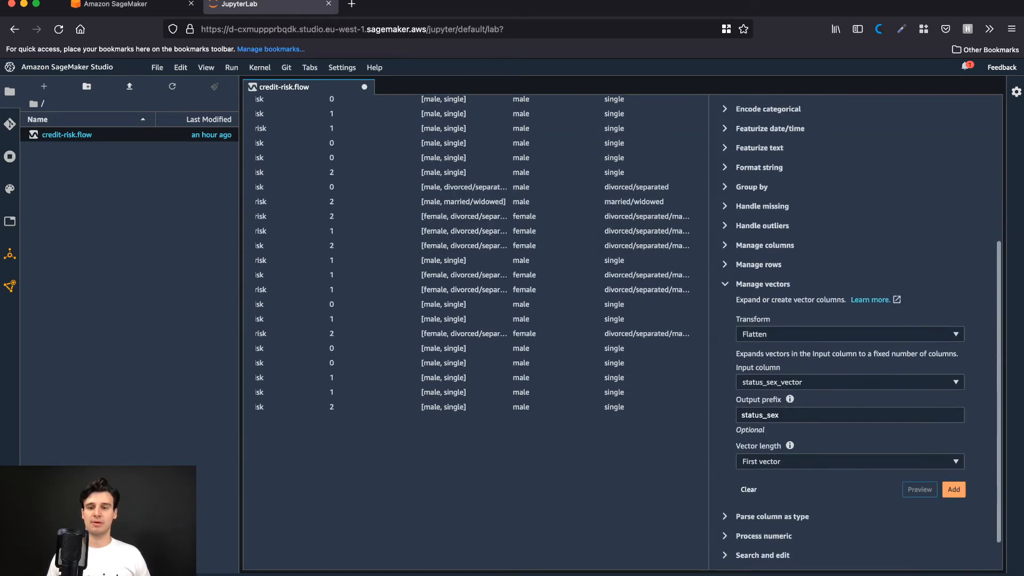
pyautogui.click(954, 489)
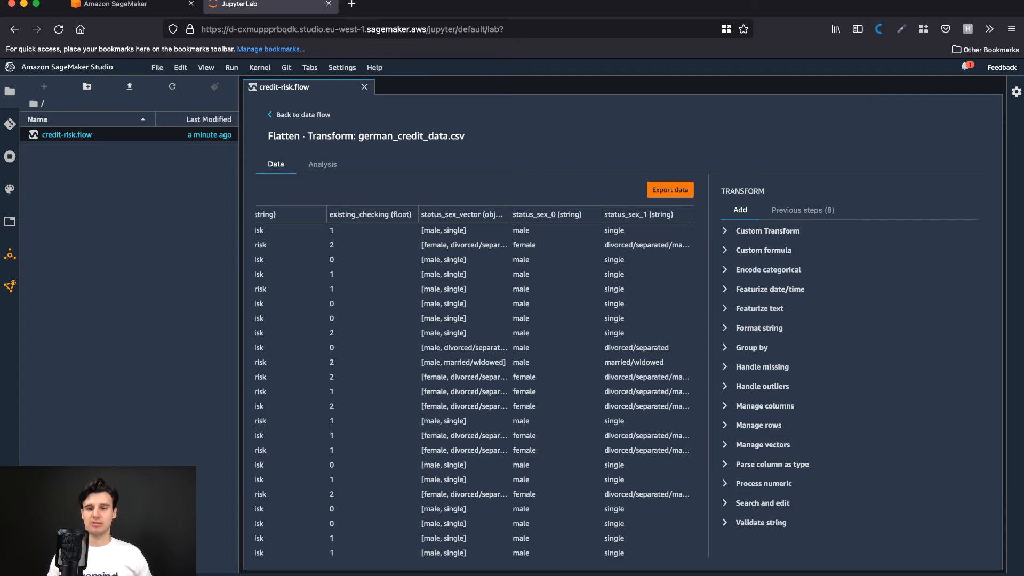
# Step: Configure a Manage columns transform that drops the status_sex_vector column, preview it and add it to the flow
pyautogui.click(765, 405)
pyautogui.scroll(-2, 764, 406)
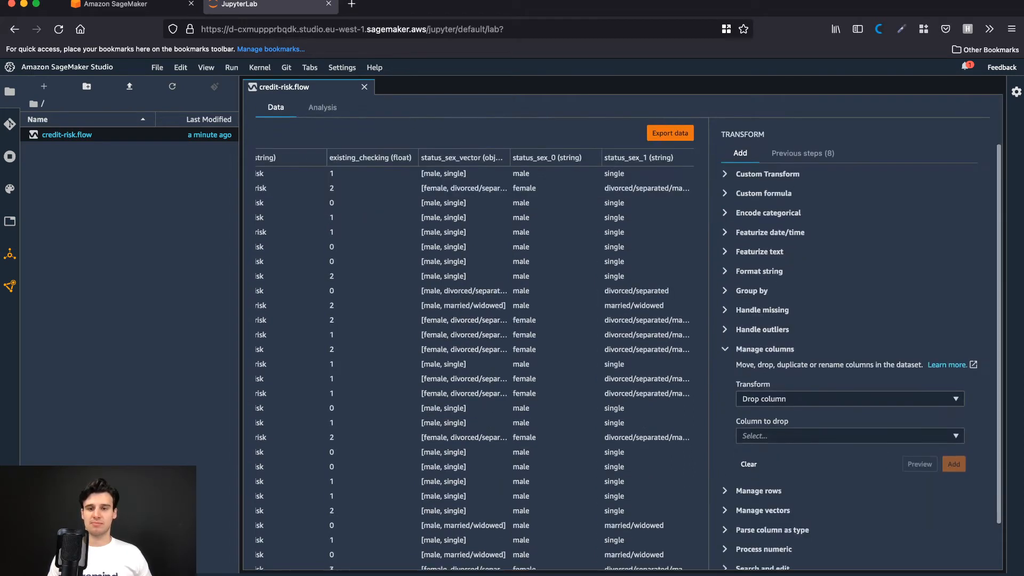
pyautogui.click(850, 435)
pyautogui.scroll(-3, 850, 341)
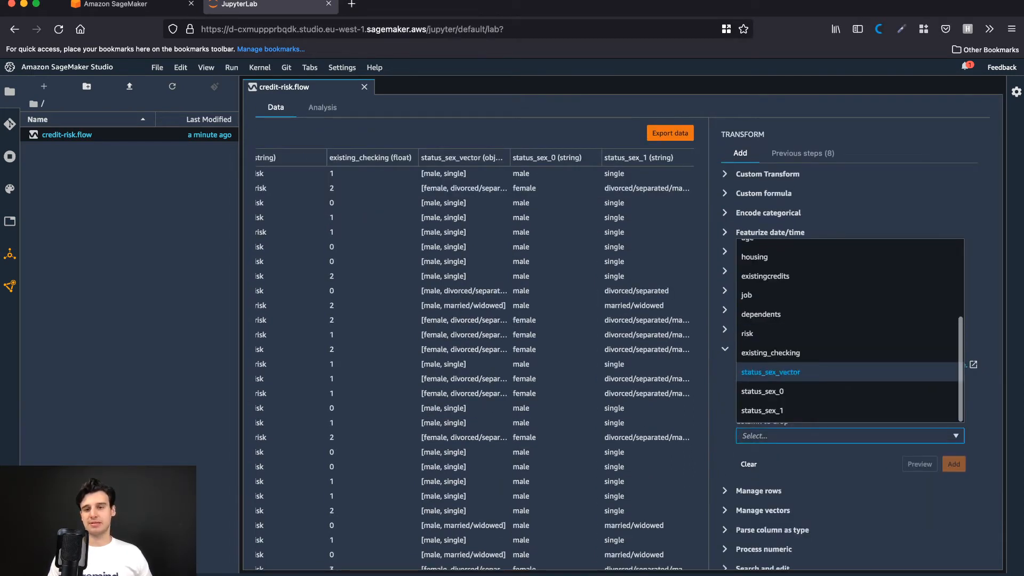
pyautogui.click(770, 372)
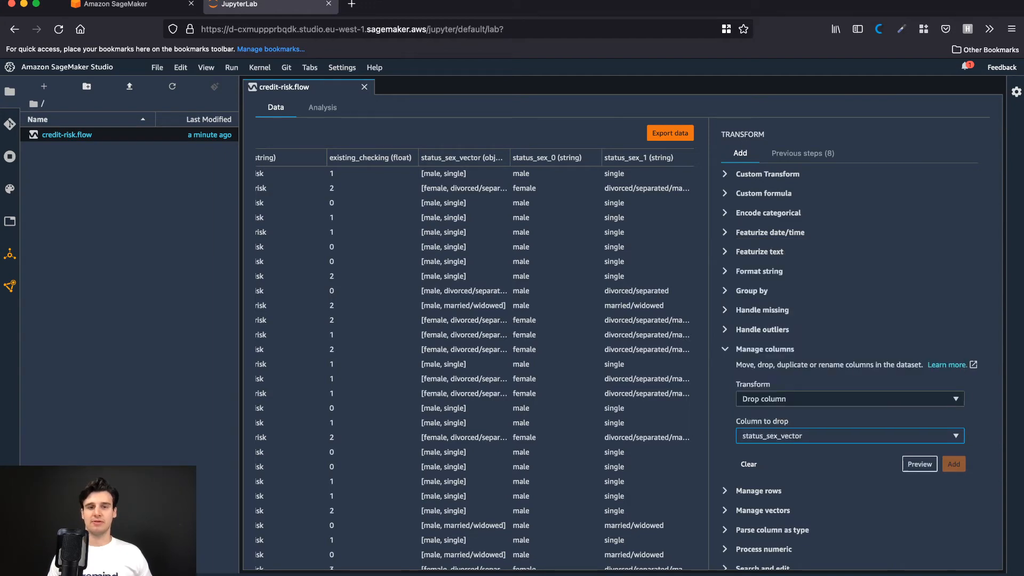
pyautogui.click(920, 464)
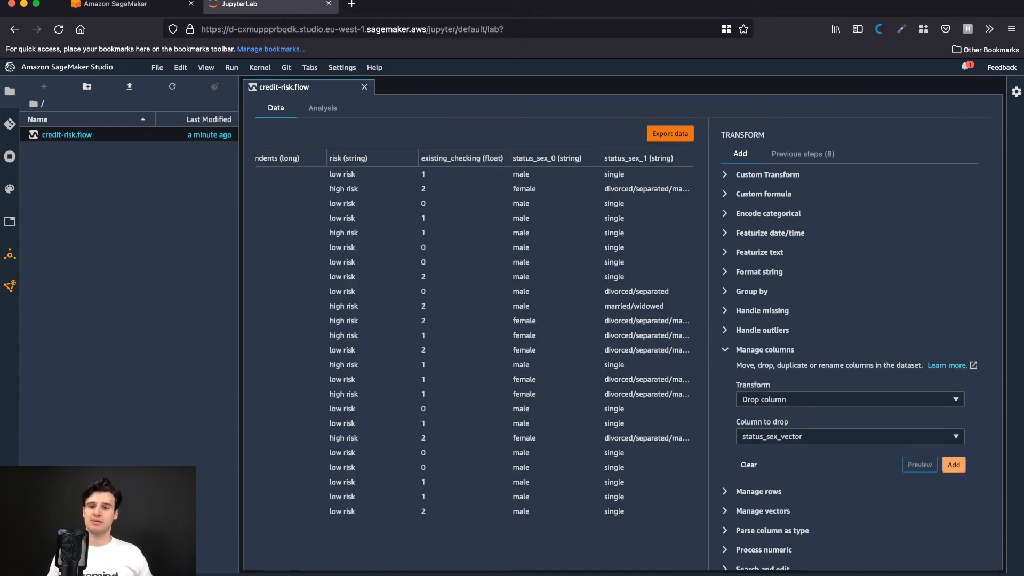
pyautogui.click(954, 464)
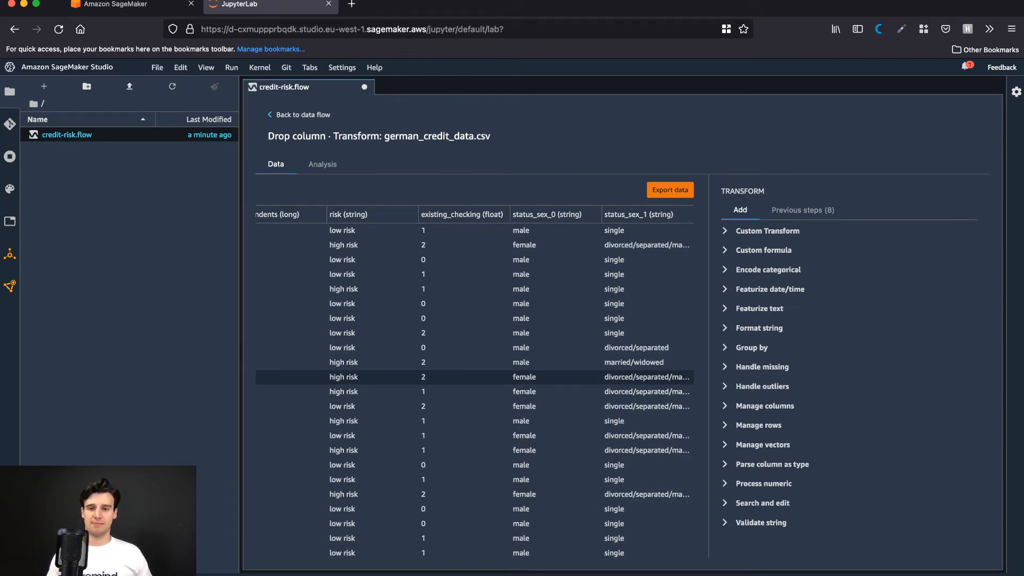
# Step: Start a Manage columns Rename column transform with status_sex_0 as its input column
pyautogui.click(765, 406)
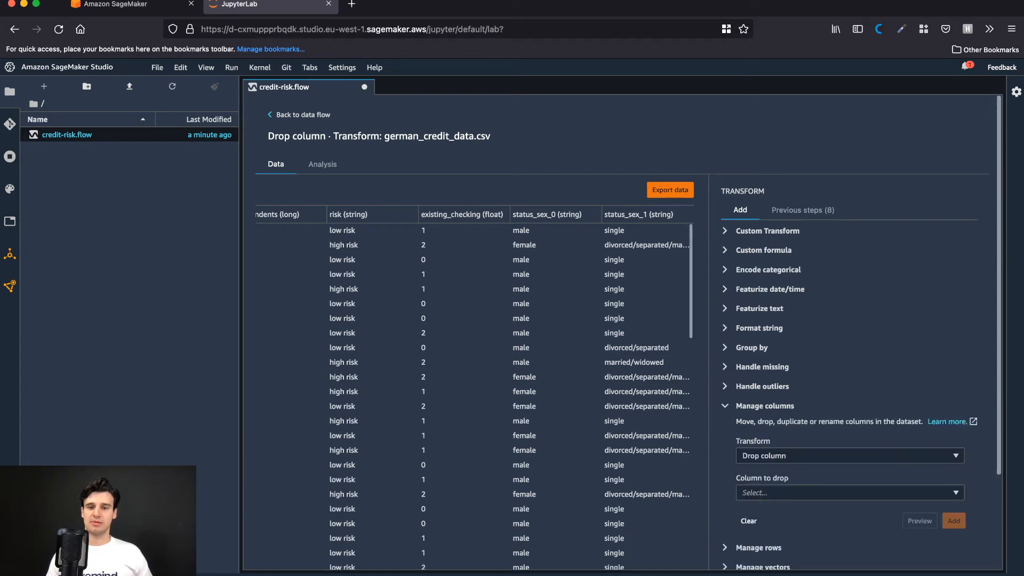
pyautogui.scroll(-2, 832, 405)
pyautogui.click(850, 347)
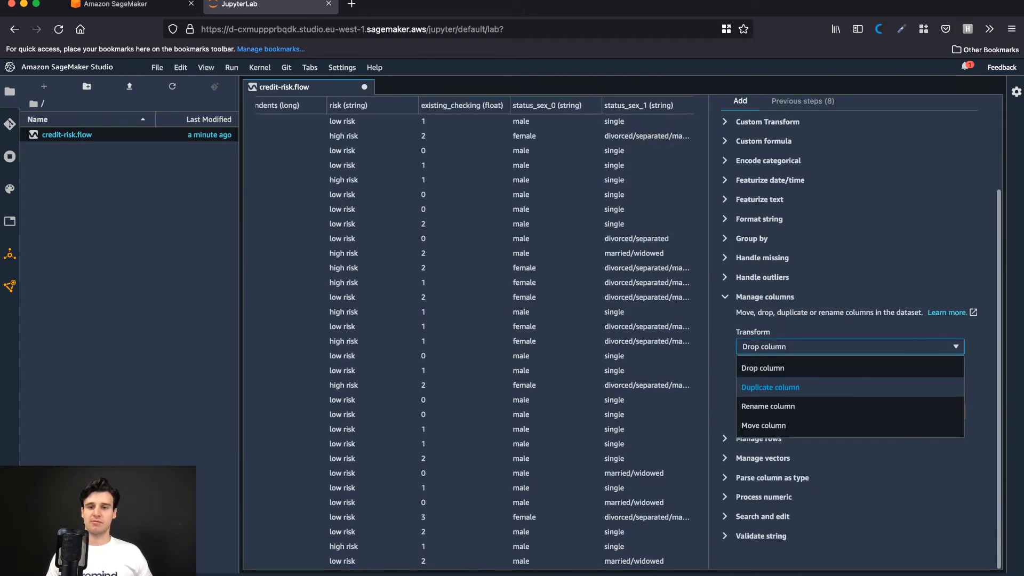
pyautogui.click(800, 406)
pyautogui.click(832, 384)
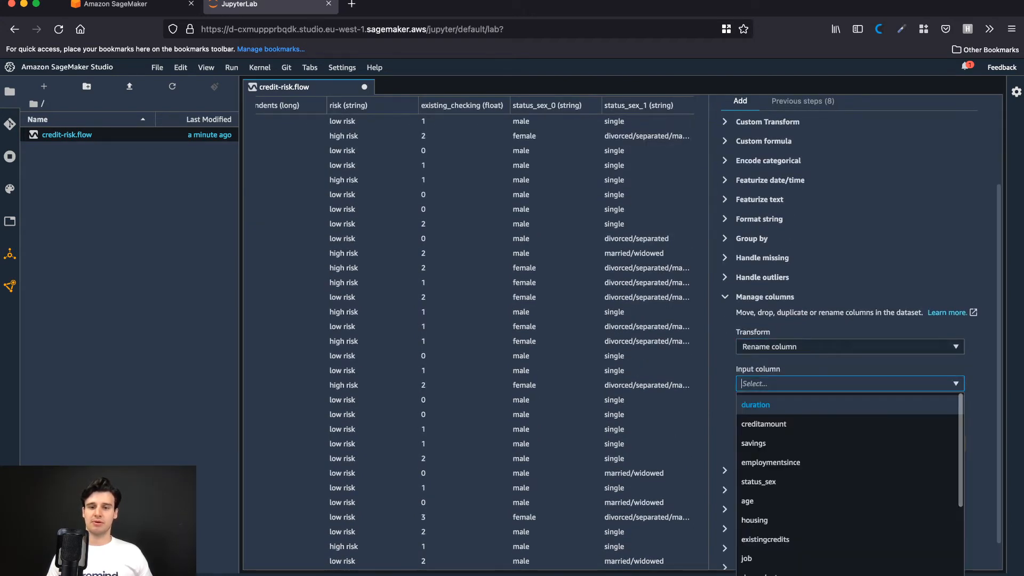
pyautogui.press('Down')
pyautogui.press('Down')
pyautogui.press('Down')
pyautogui.press('Down')
pyautogui.press('Down')
pyautogui.press('Down')
pyautogui.press('Down')
pyautogui.press('Down')
pyautogui.press('Down')
pyautogui.press('Down')
pyautogui.press('Down')
pyautogui.press('Down')
pyautogui.press('Return')
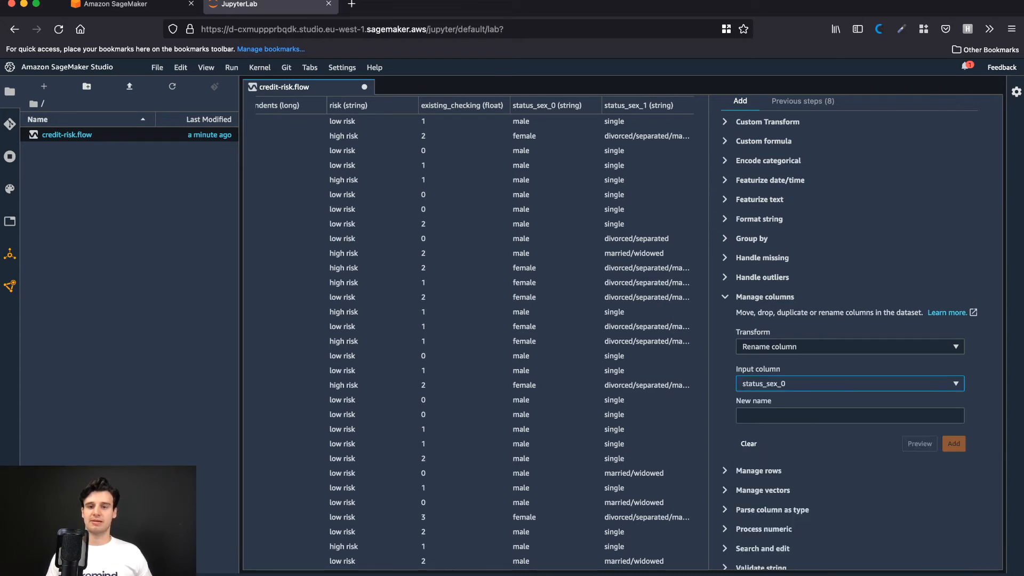
# Step: Set the new column name to sex, preview the rename and add it to the flow
pyautogui.click(832, 415)
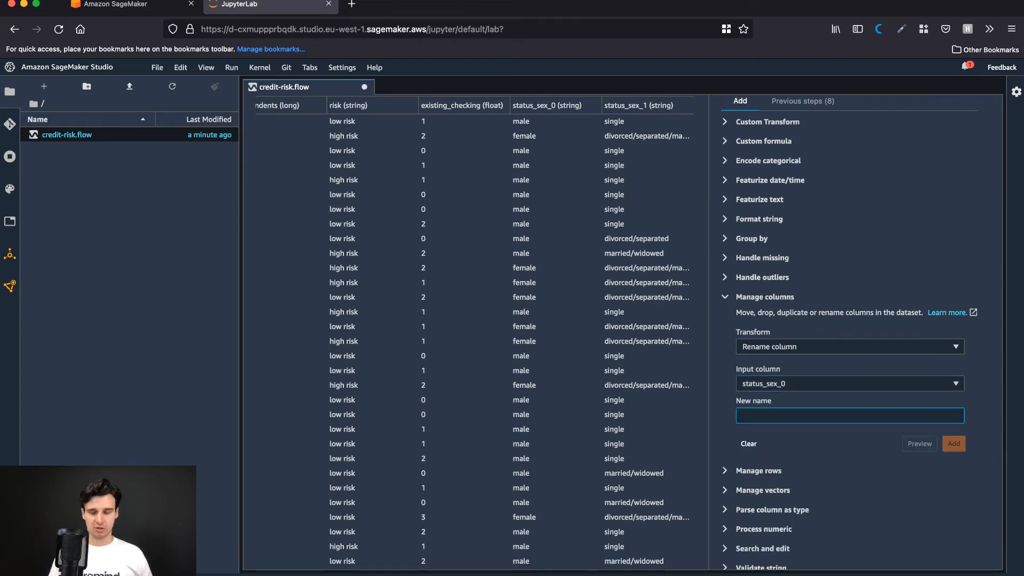
pyautogui.write('sex')
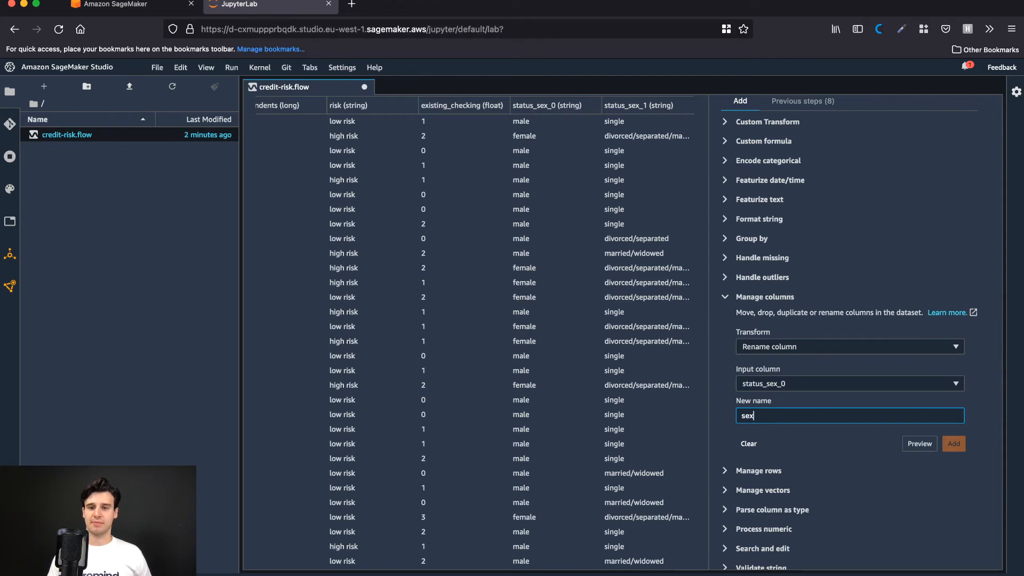
pyautogui.click(919, 443)
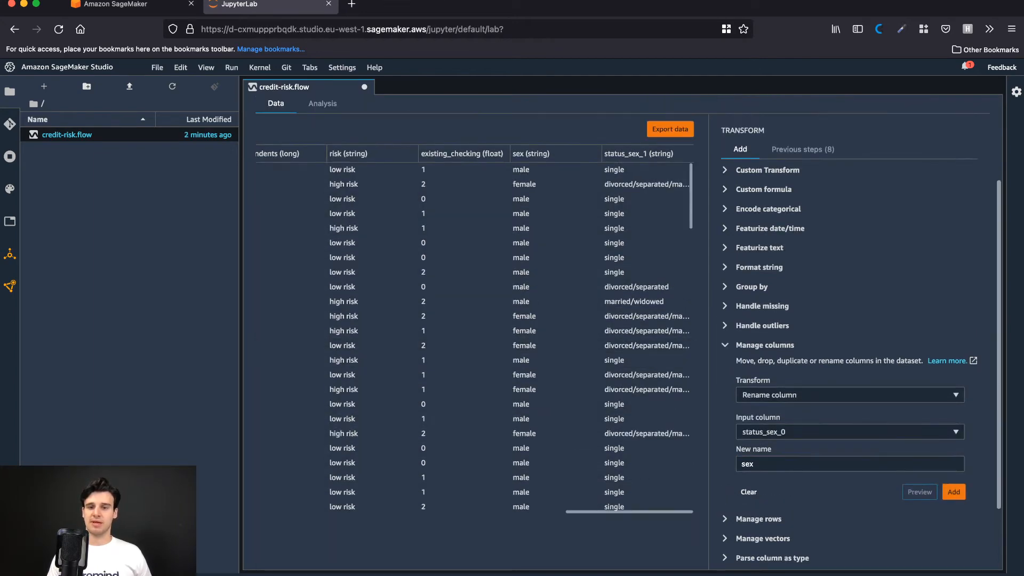
pyautogui.click(954, 471)
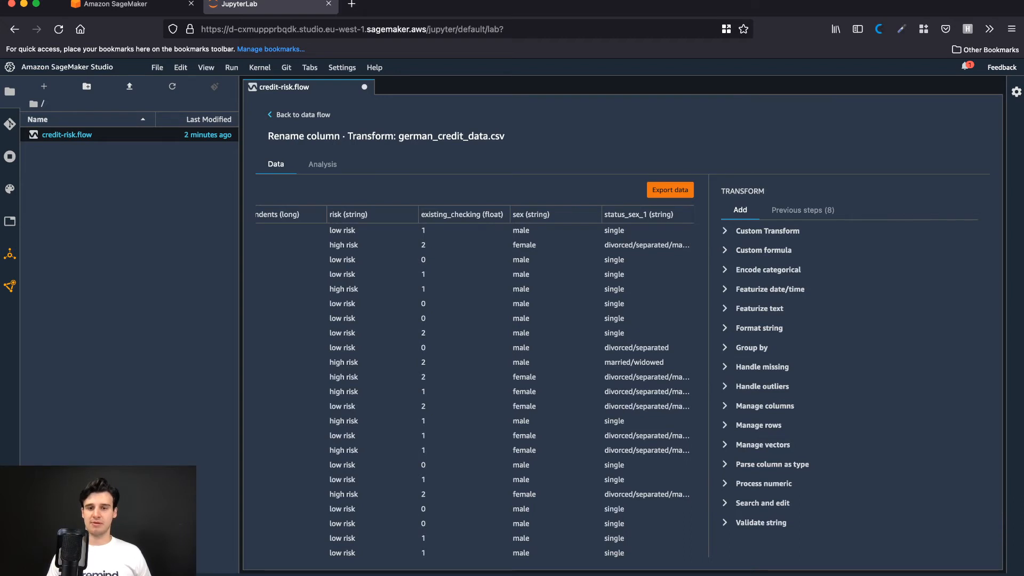
# Step: Start another Rename column transform with status_sex_1 as its input column
pyautogui.click(765, 406)
pyautogui.click(849, 456)
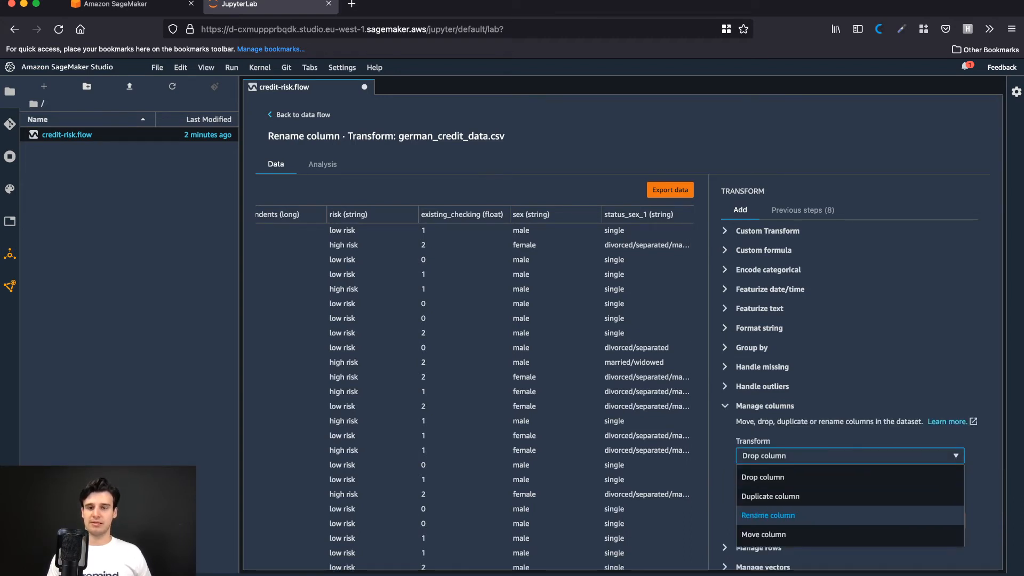
pyautogui.click(768, 515)
pyautogui.scroll(-2, 849, 480)
pyautogui.click(849, 445)
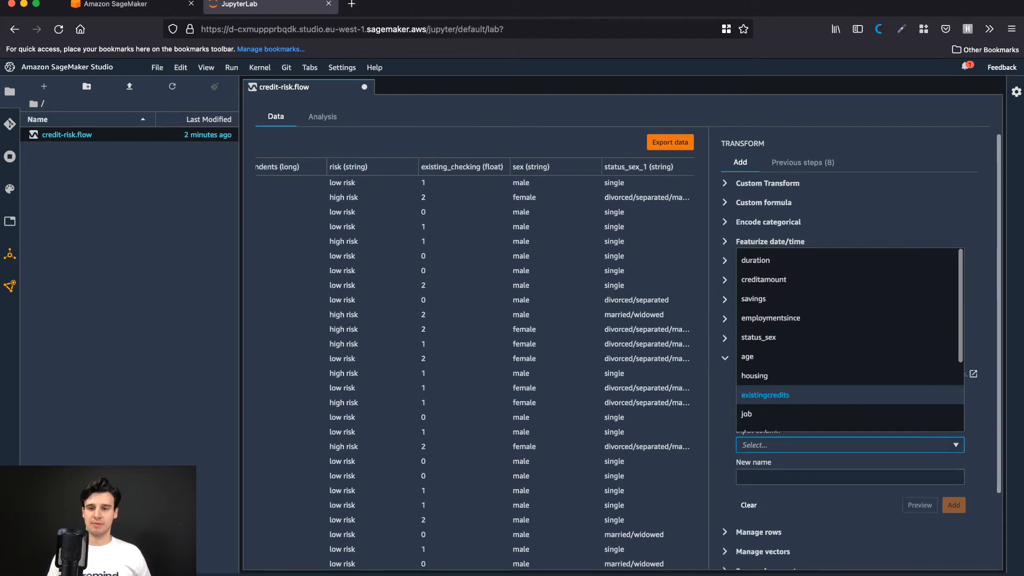
pyautogui.scroll(-3, 799, 394)
pyautogui.click(768, 418)
# Step: Set the new column name to relationship_status, preview the rename and add it to the flow
pyautogui.click(849, 477)
pyautogui.write('r')
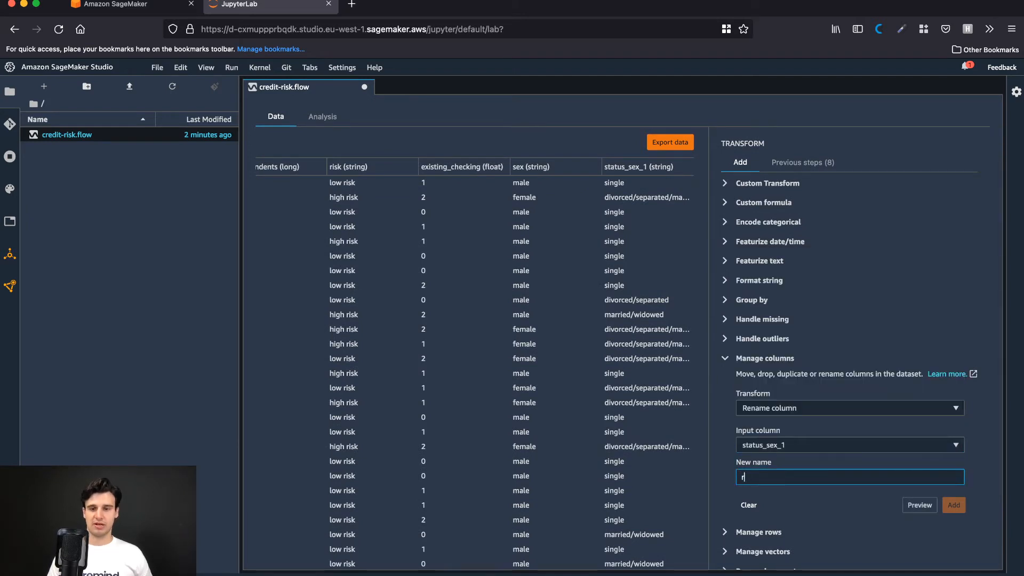
pyautogui.write('elationship')
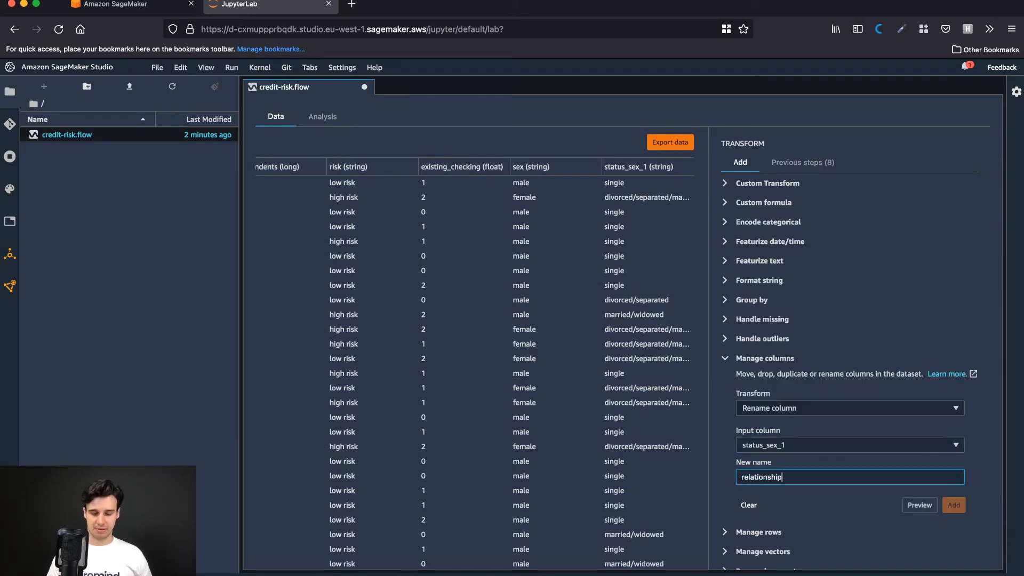
pyautogui.write('_status')
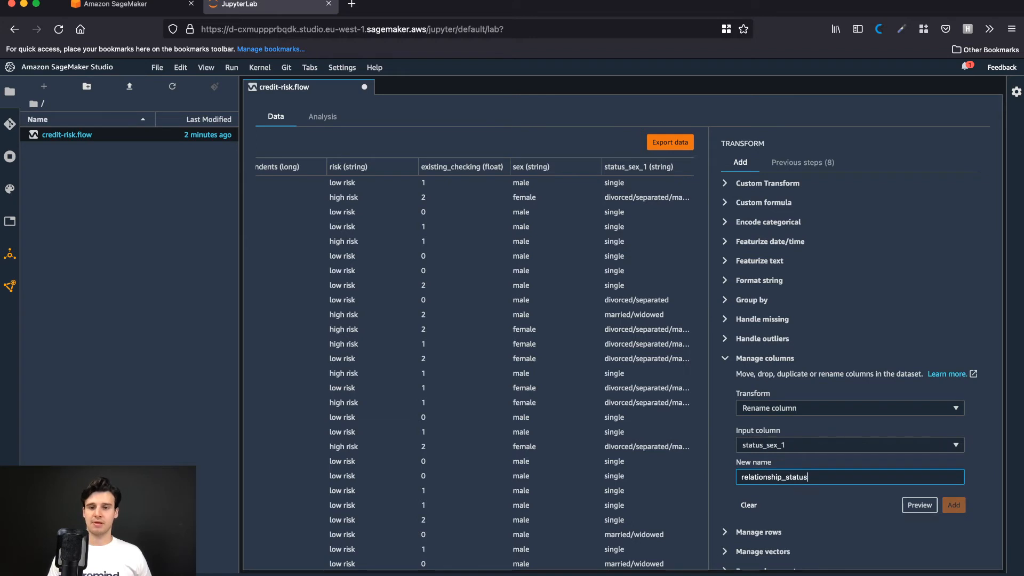
pyautogui.click(919, 505)
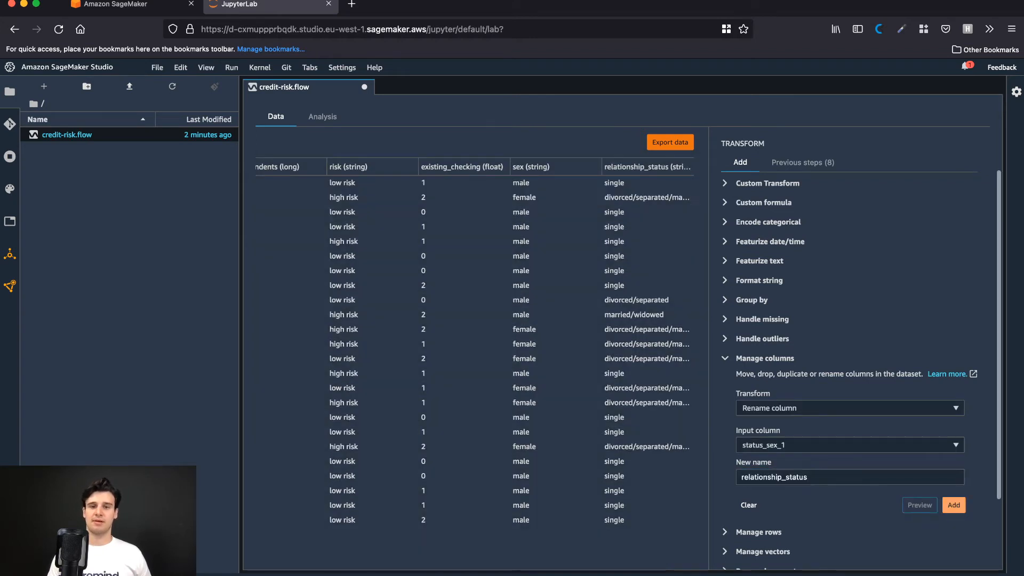
pyautogui.click(953, 505)
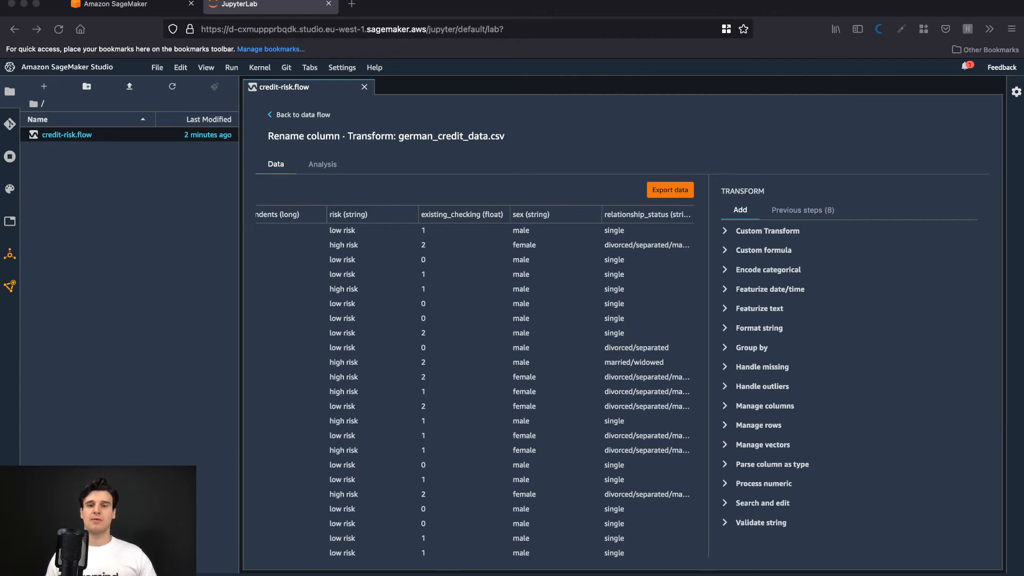
# Step: Start an Encode categorical transform of type One-hot encode with sex as its input column
pyautogui.click(768, 269)
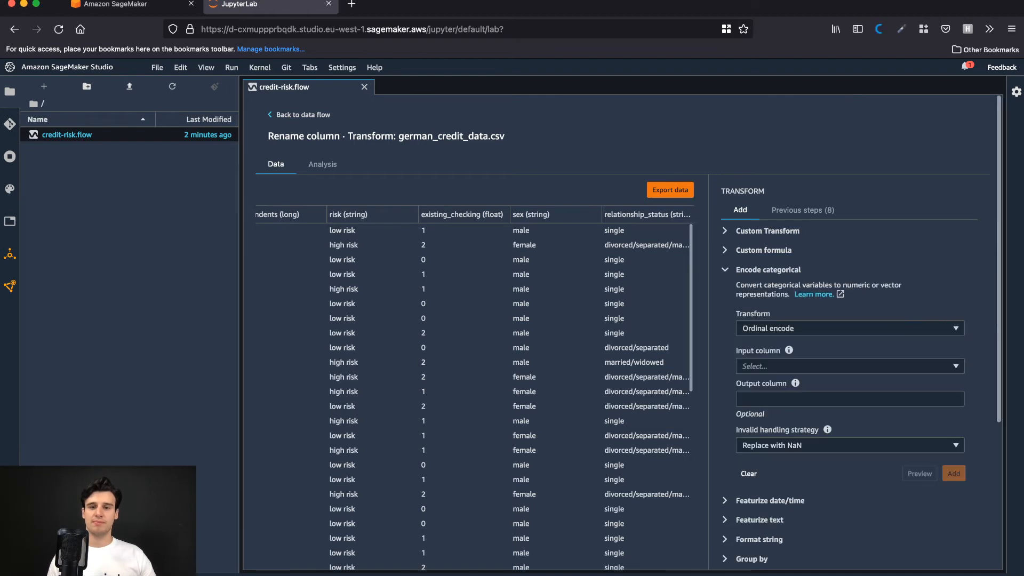
pyautogui.click(849, 328)
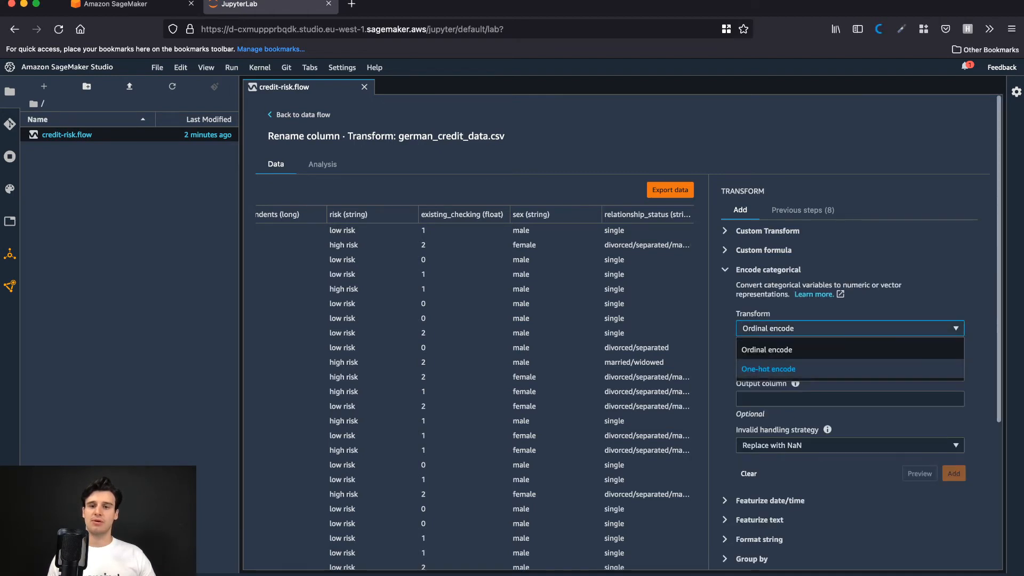
pyautogui.click(768, 369)
pyautogui.scroll(-1, 850, 368)
pyautogui.click(850, 342)
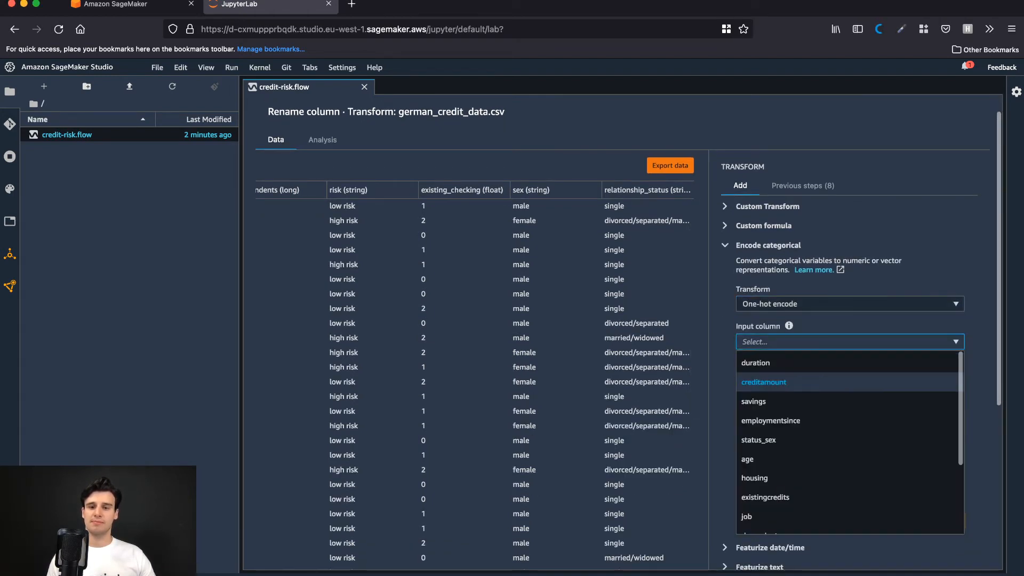
pyautogui.scroll(-5, 850, 437)
pyautogui.click(849, 484)
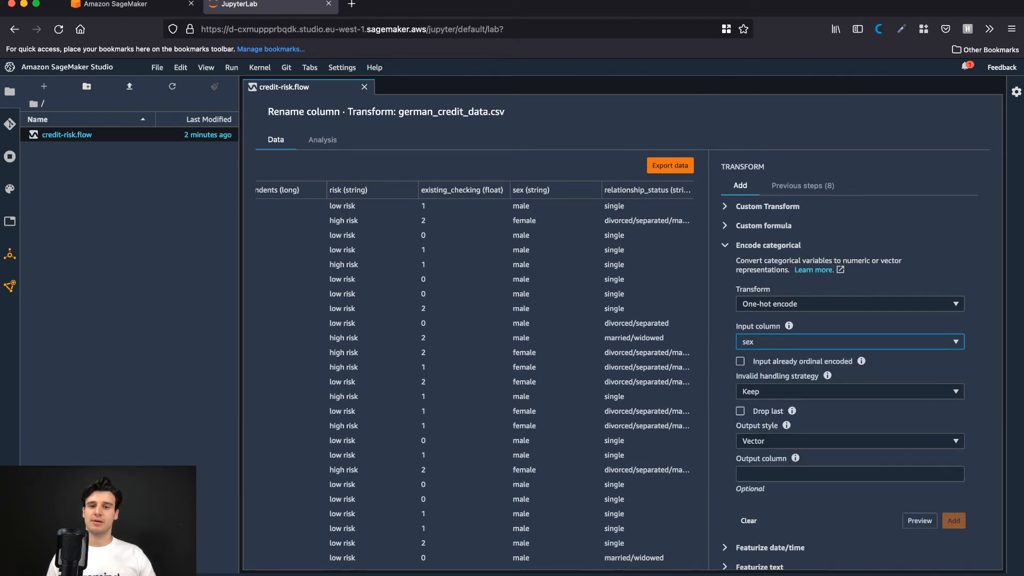
# Step: Set the one-hot encoding's output style to Columns and output column to sex, preview it, add it and check the resulting columns
pyautogui.scroll(-2, 850, 484)
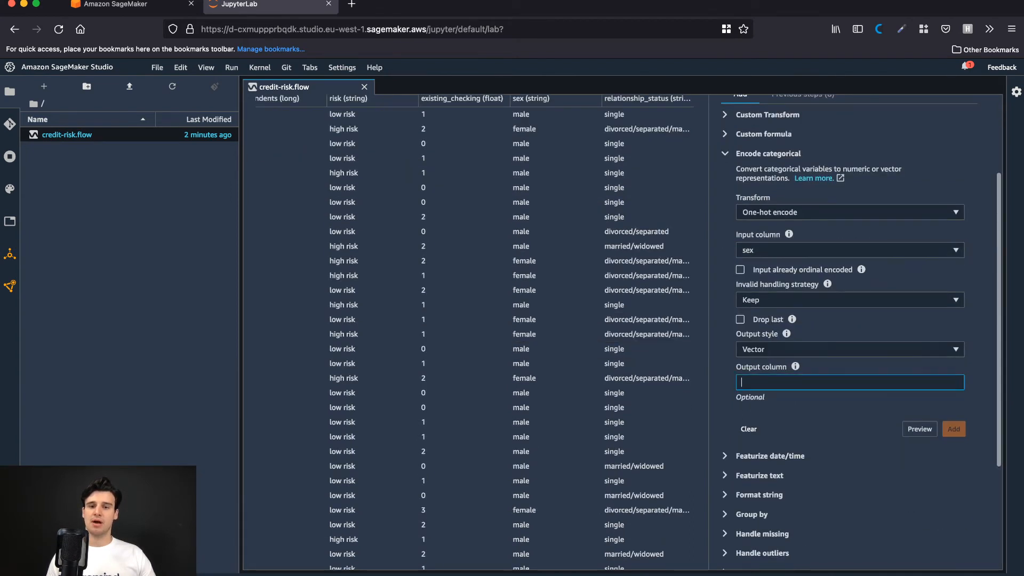
pyautogui.click(742, 350)
pyautogui.click(756, 390)
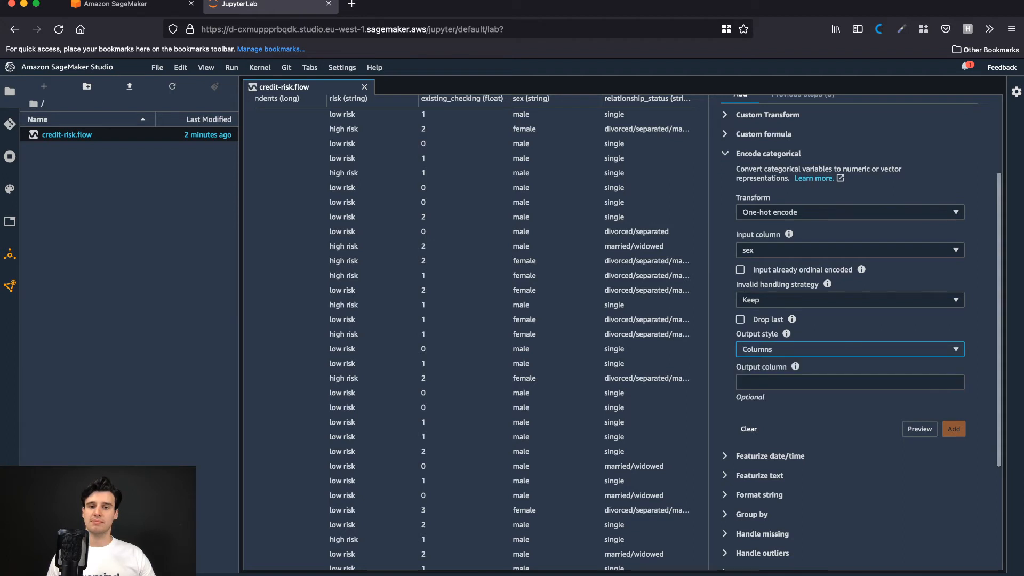
pyautogui.click(758, 382)
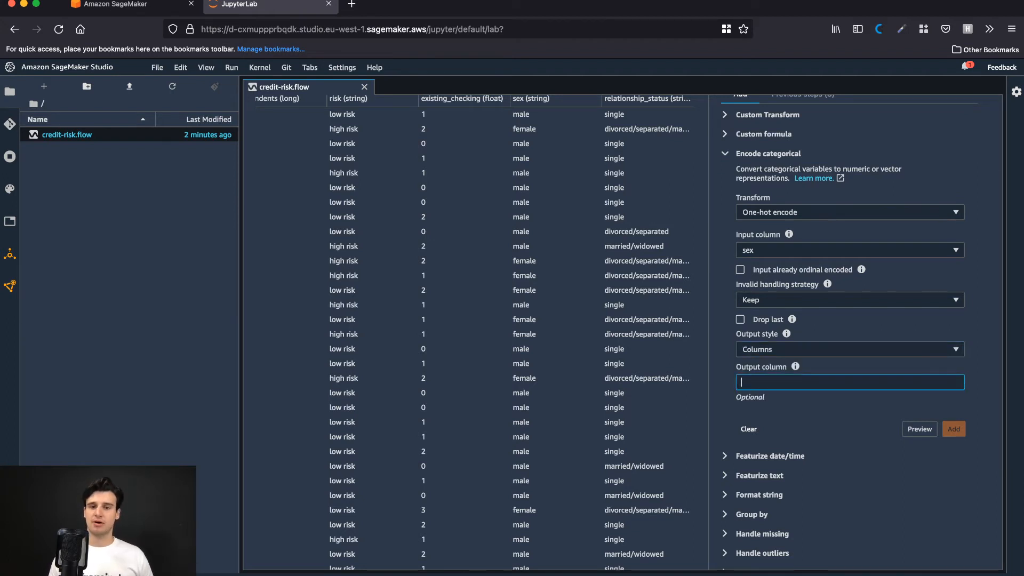
pyautogui.write('sex')
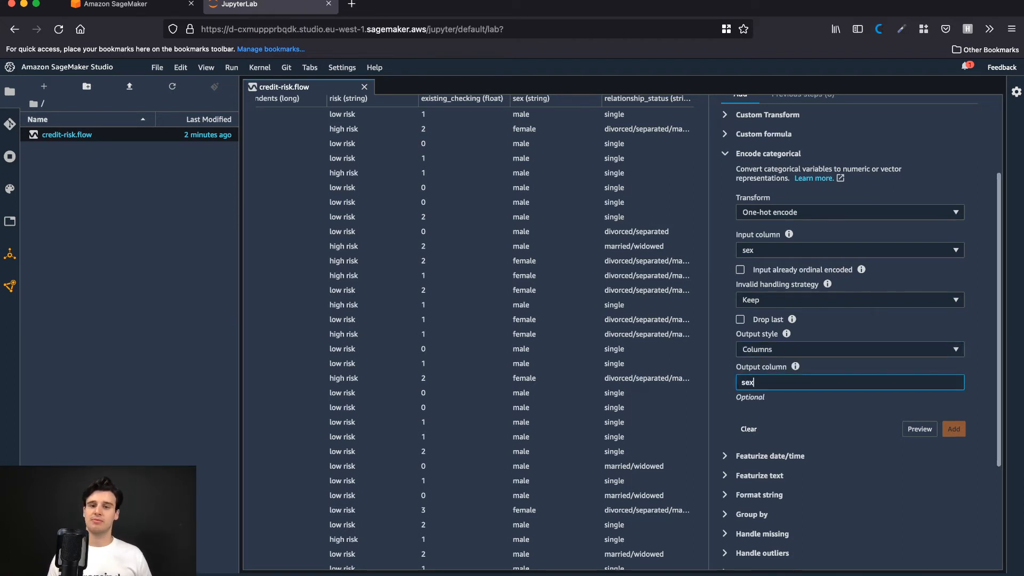
pyautogui.click(920, 429)
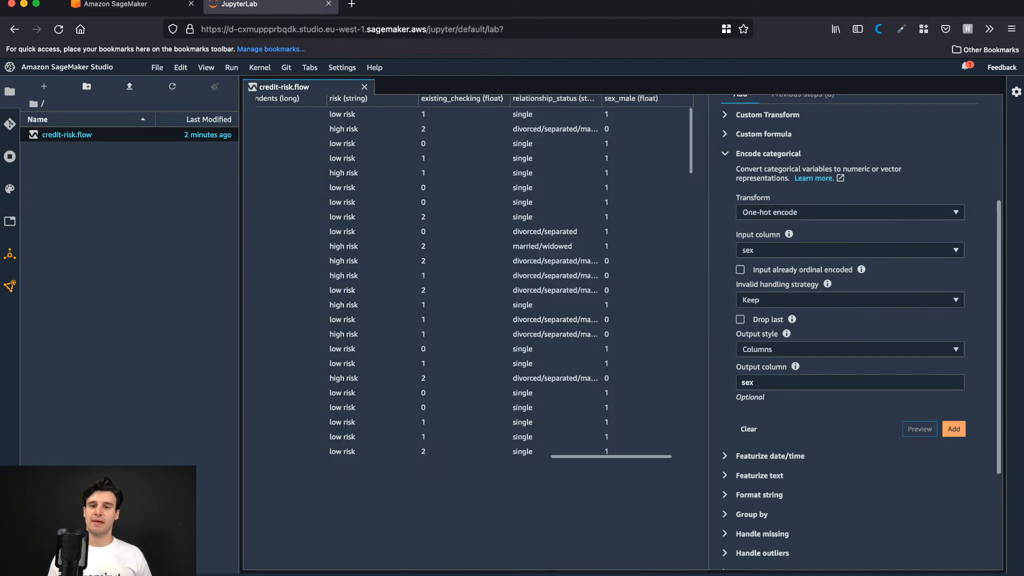
pyautogui.click(953, 429)
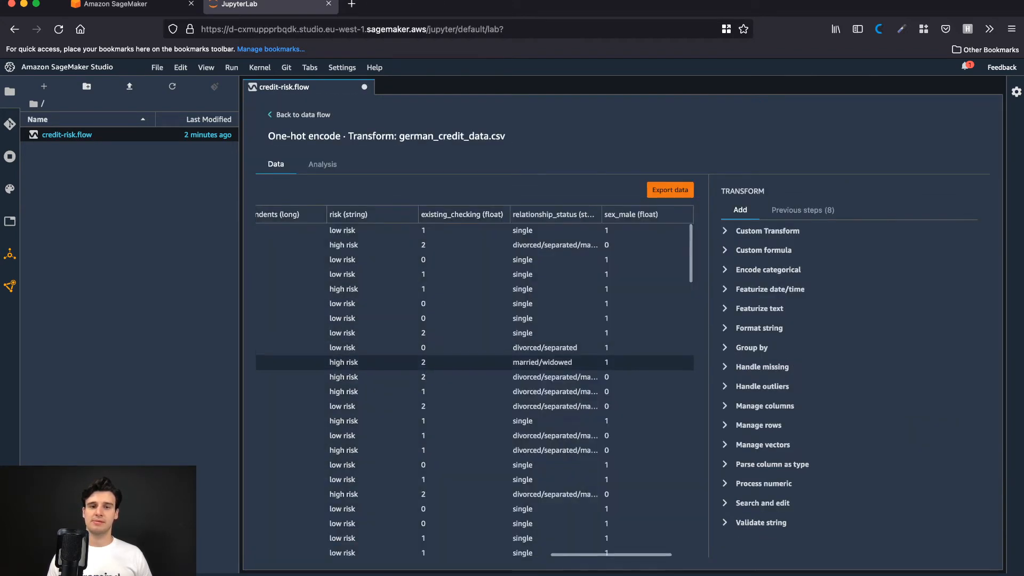
pyautogui.hscroll(3, 475, 362)
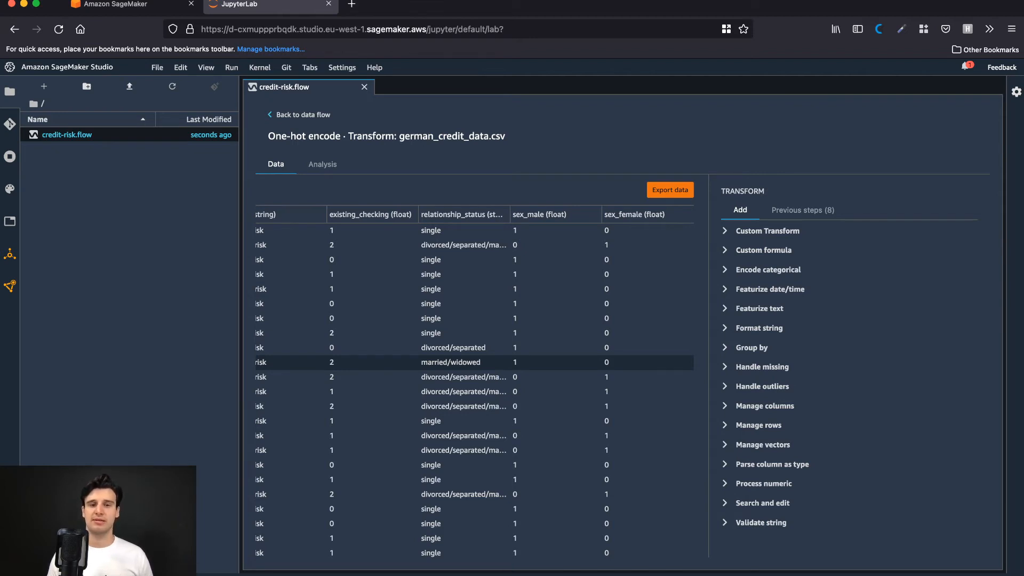
pyautogui.hscroll(-3, 475, 362)
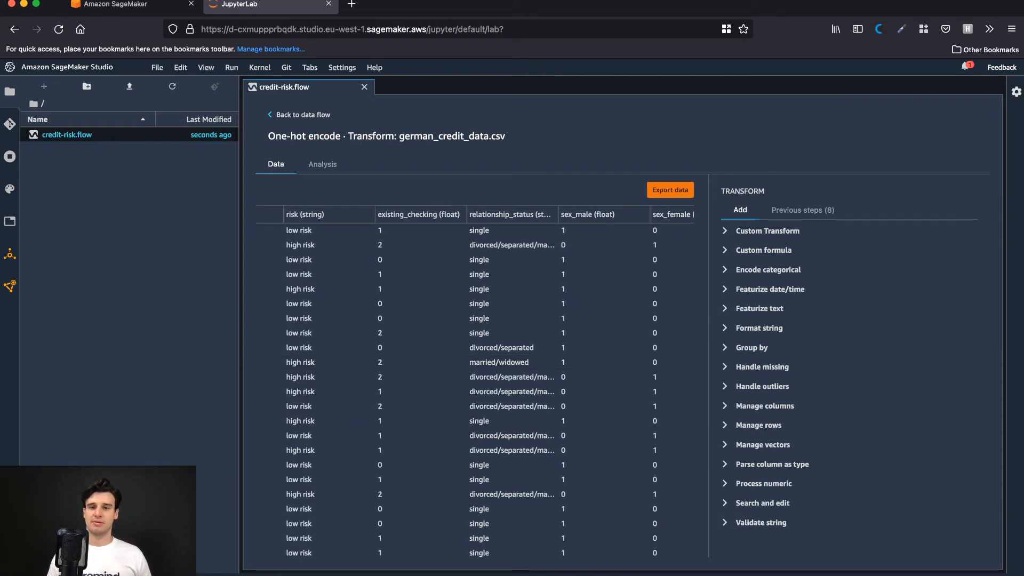
# Step: Start another One-hot encode transform with relationship_status as its input column
pyautogui.click(768, 269)
pyautogui.click(850, 328)
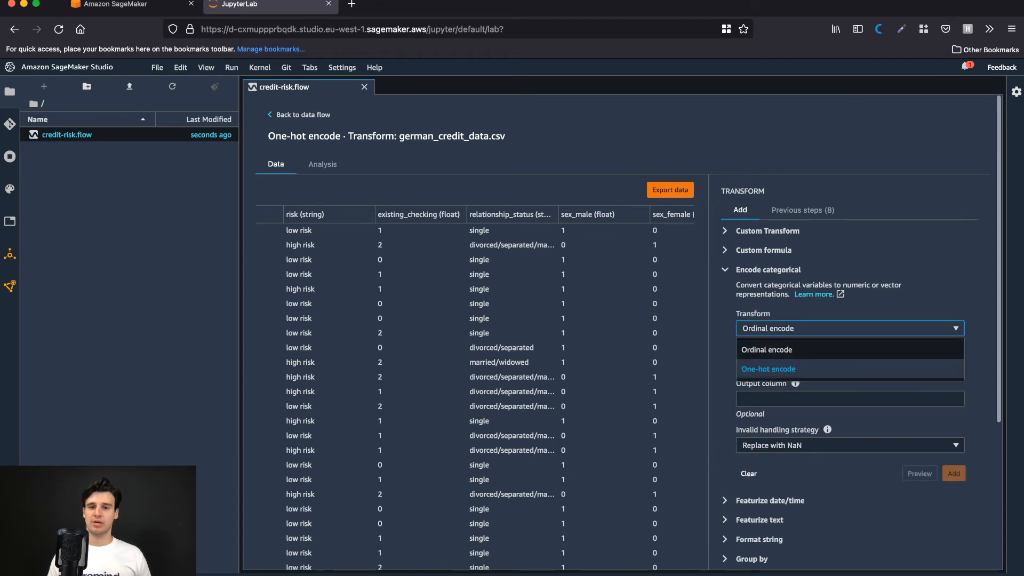
pyautogui.click(768, 368)
pyautogui.scroll(-3, 799, 341)
pyautogui.click(800, 279)
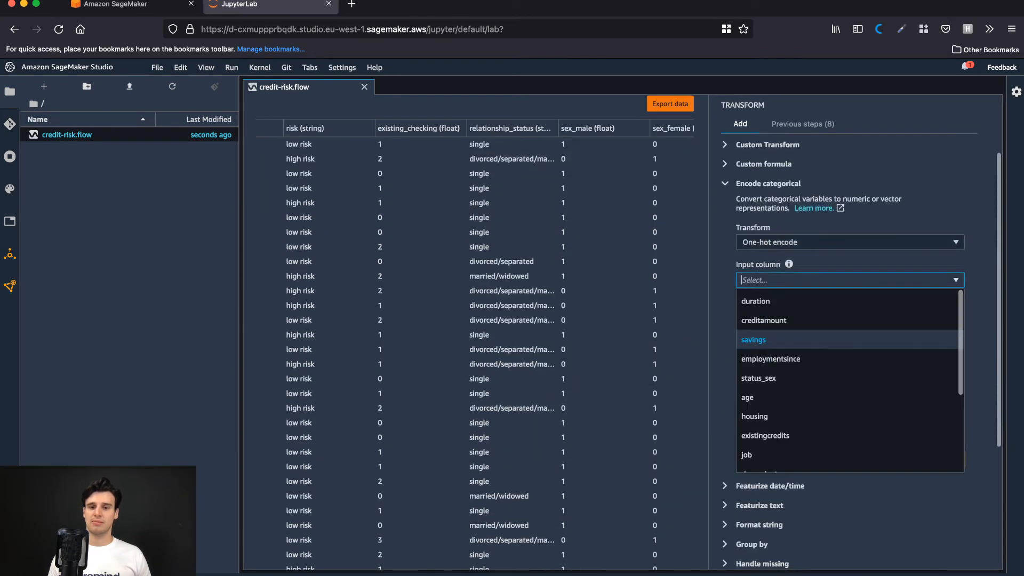
pyautogui.scroll(-4, 800, 382)
pyautogui.click(774, 421)
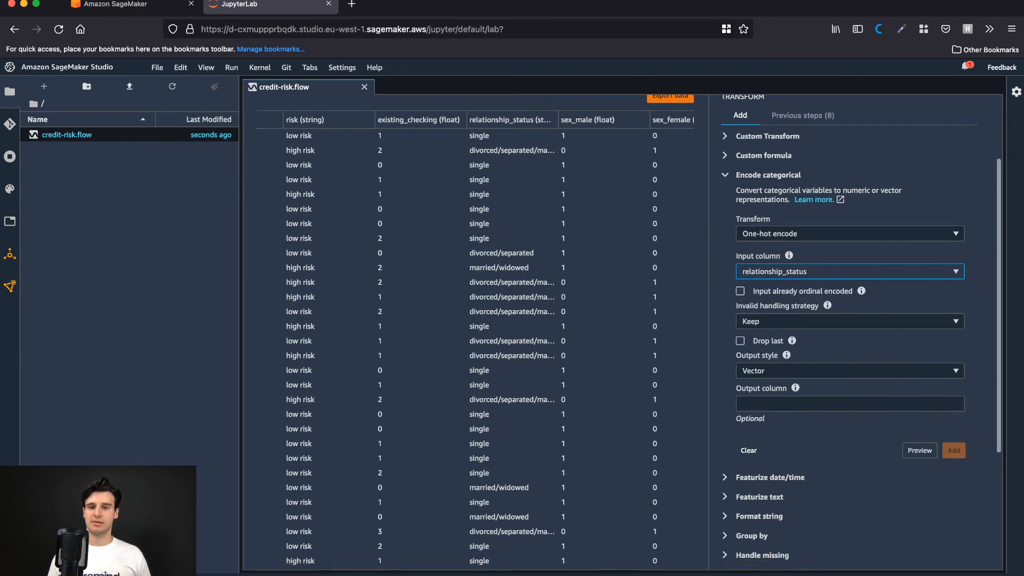
# Step: Set the encoding's output style to Columns and its output column to relationship_status, and preview the result
pyautogui.scroll(-2, 850, 347)
pyautogui.click(849, 320)
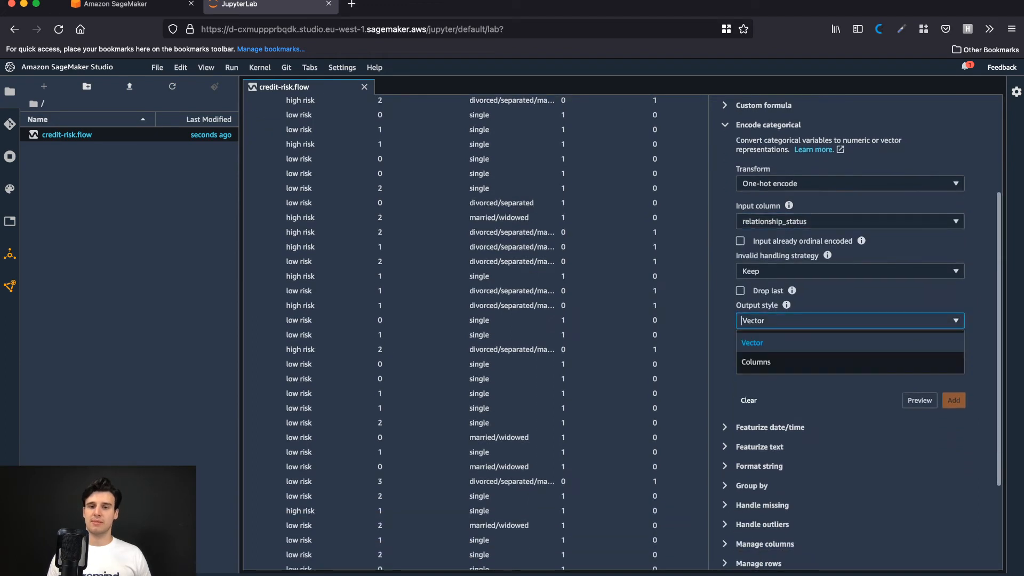
pyautogui.click(756, 361)
pyautogui.click(850, 354)
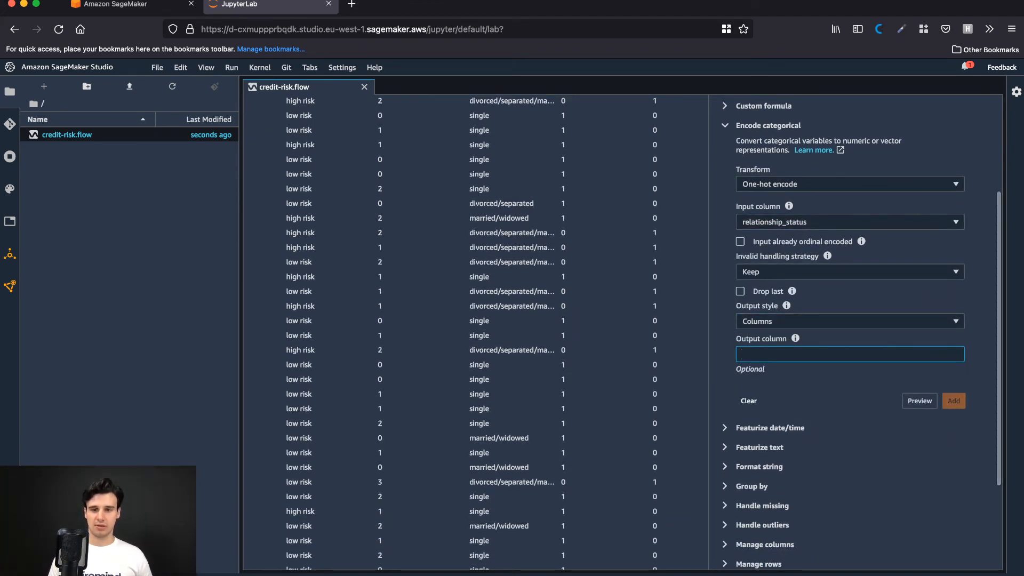
pyautogui.write('relations')
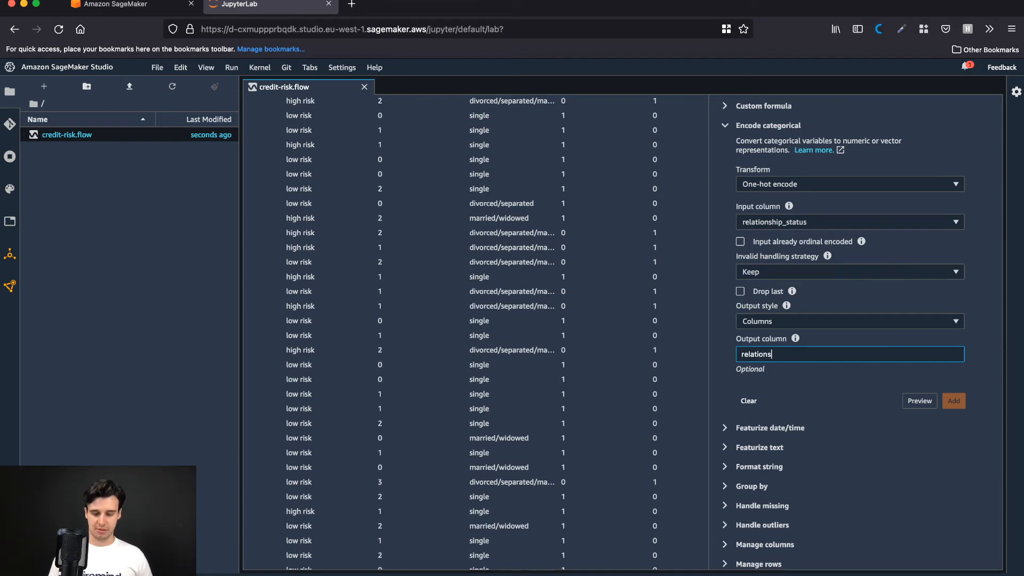
pyautogui.write('hip_status')
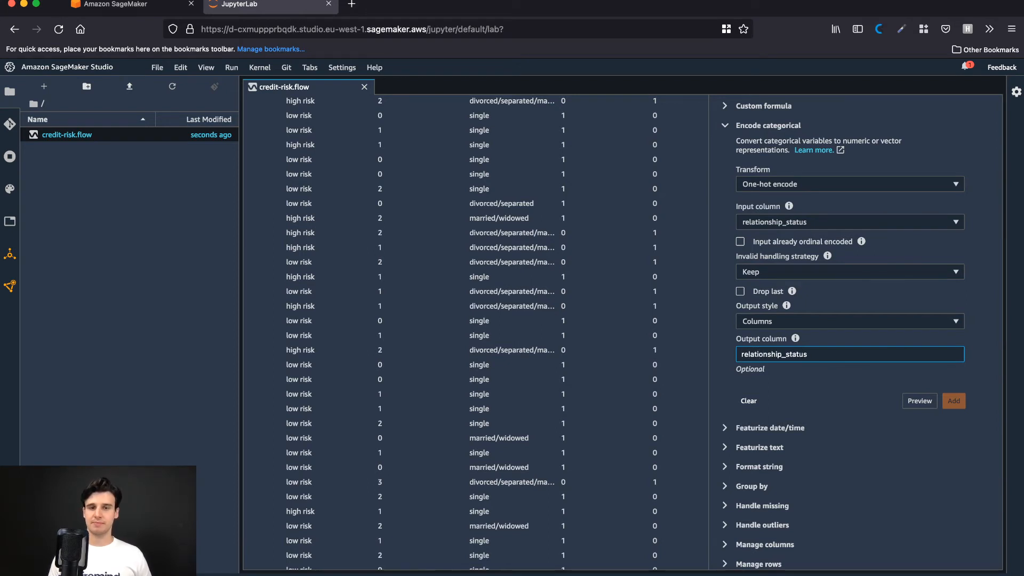
pyautogui.click(920, 401)
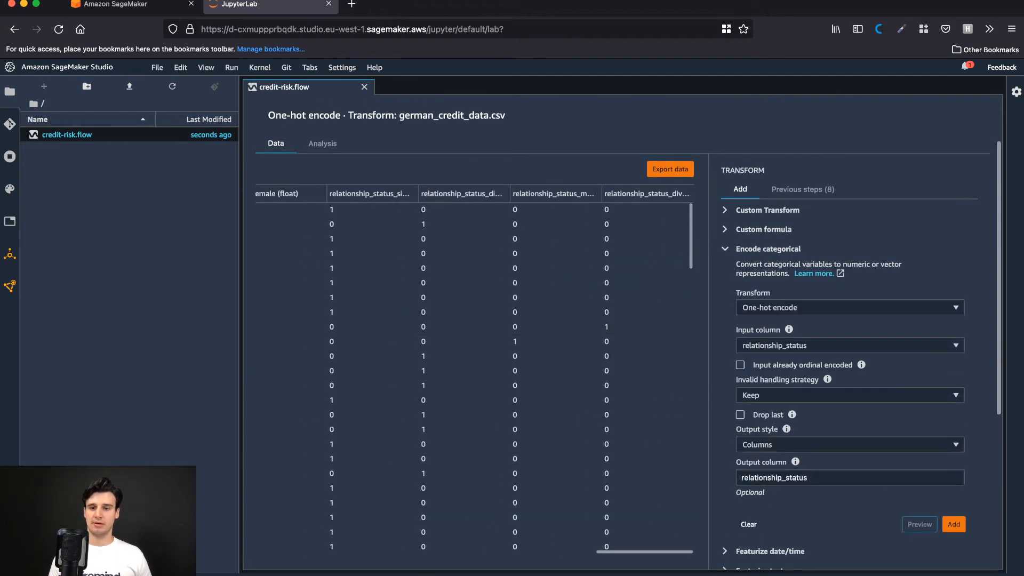
# Step: Add the relationship_status one-hot encoding and widen the resulting divorced/separated/married column to read its header
pyautogui.click(953, 524)
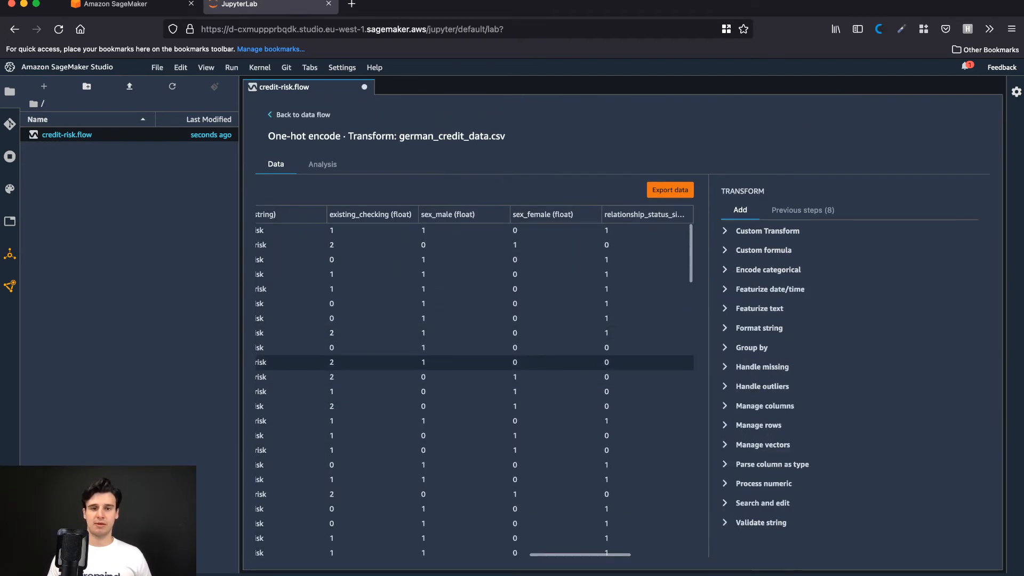
pyautogui.hscroll(5, 475, 320)
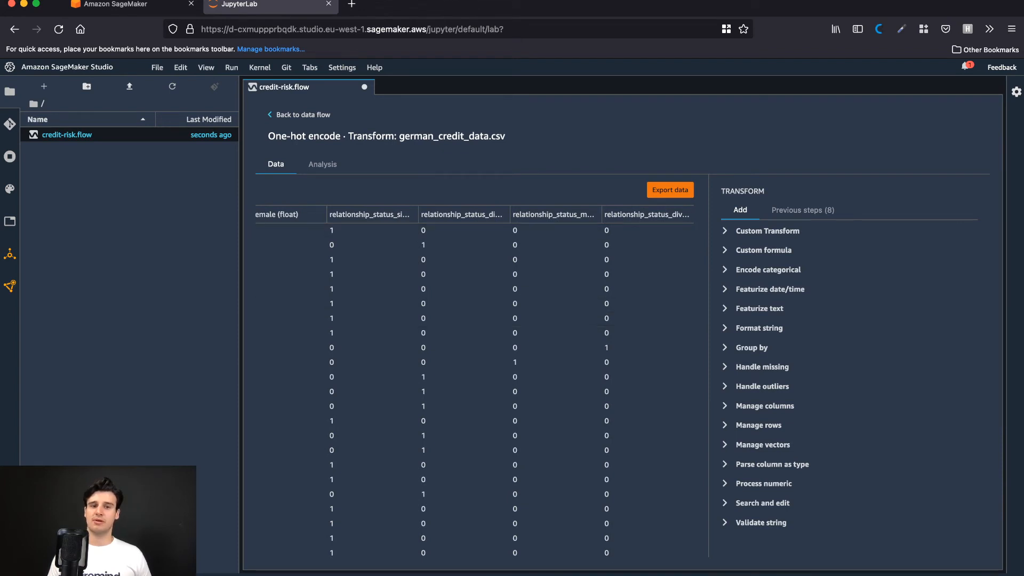
pyautogui.moveTo(510, 214); pyautogui.dragTo(535, 215)
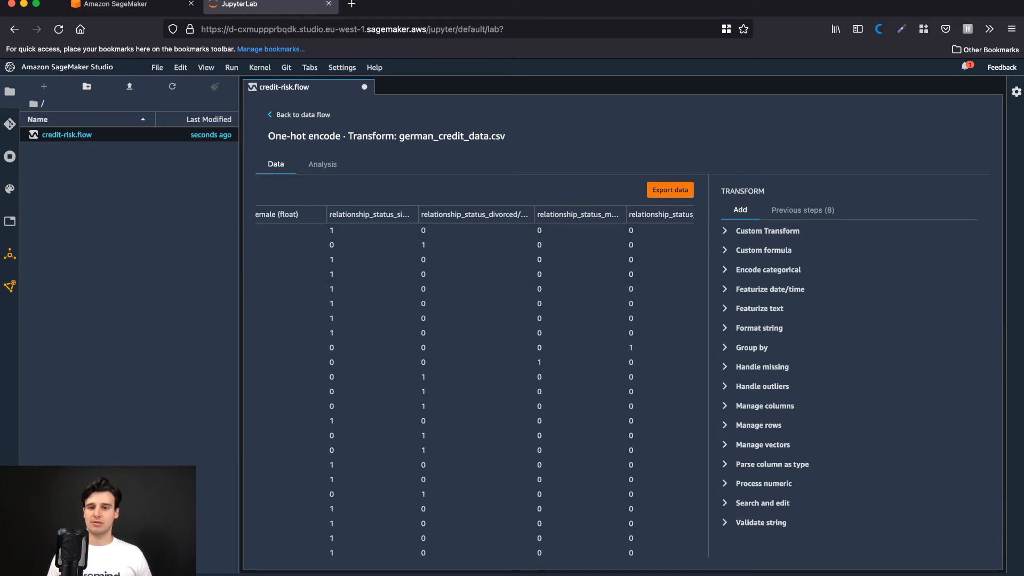
# Step: Start a Rename column transform with relationship_status_divorced/separated/married as its input column
pyautogui.click(765, 406)
pyautogui.click(849, 456)
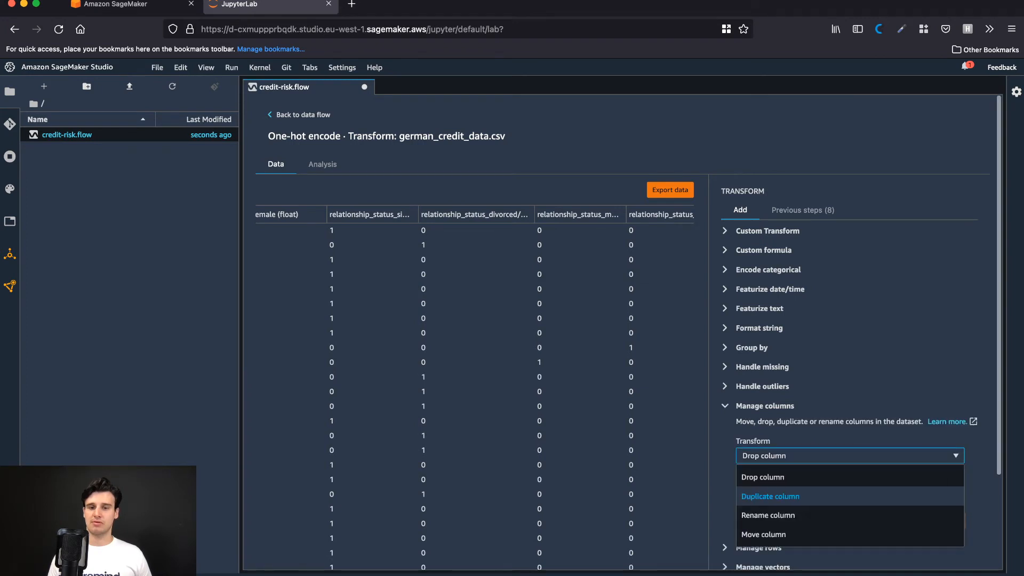
pyautogui.click(768, 515)
pyautogui.scroll(-3, 784, 480)
pyautogui.click(849, 358)
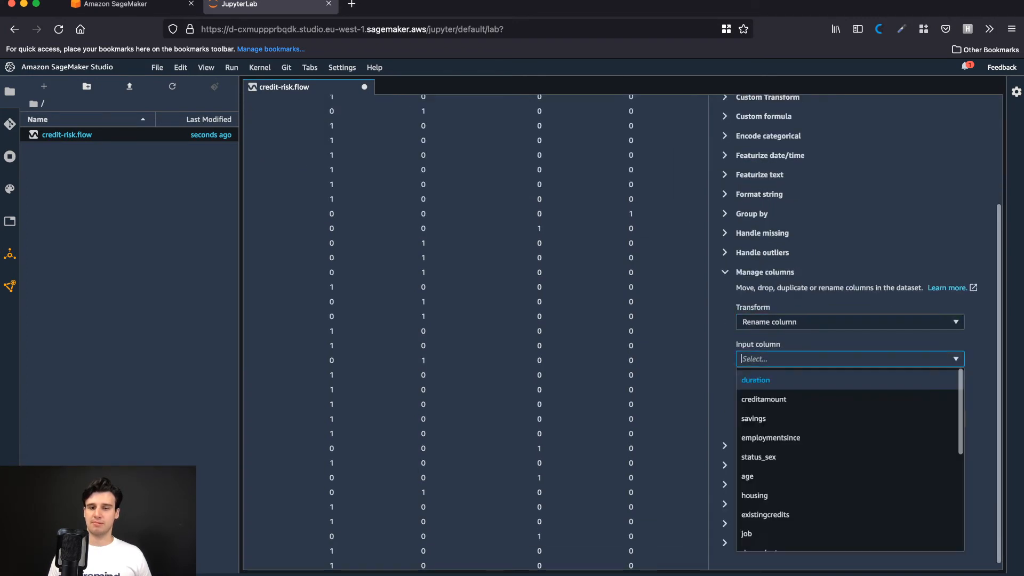
pyautogui.scroll(-3, 849, 459)
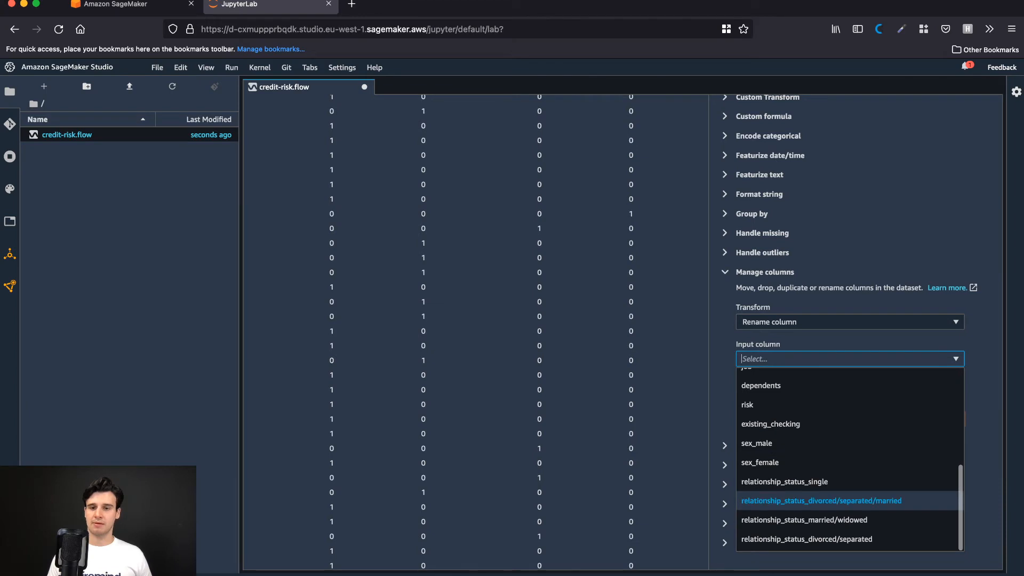
pyautogui.click(822, 501)
# Step: Set the new column name to relationship_status_divorced_separated_married, preview the rename and add it
pyautogui.click(850, 391)
pyautogui.write('relationship_status_divorced')
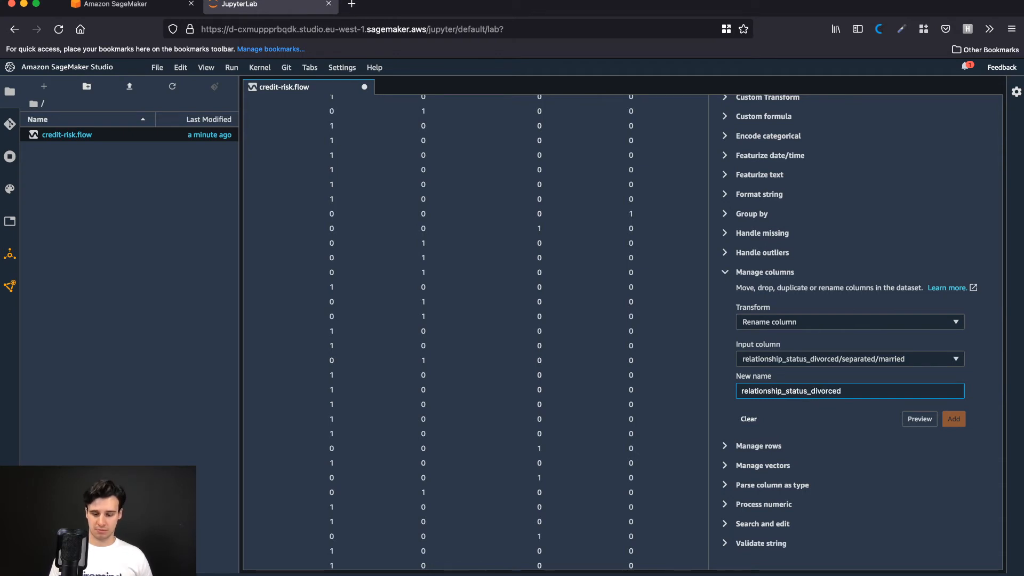
pyautogui.write('separated_married')
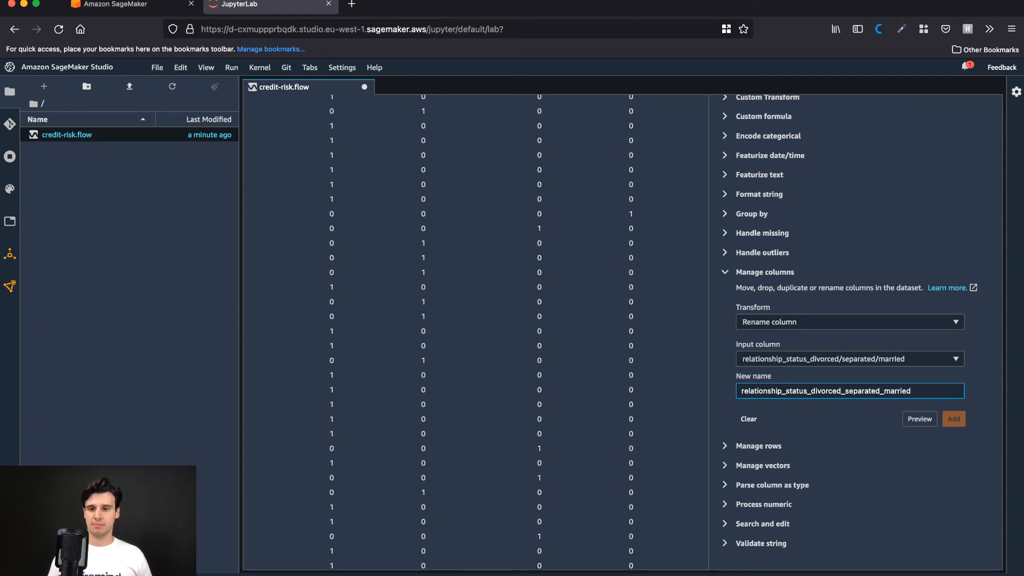
pyautogui.click(919, 419)
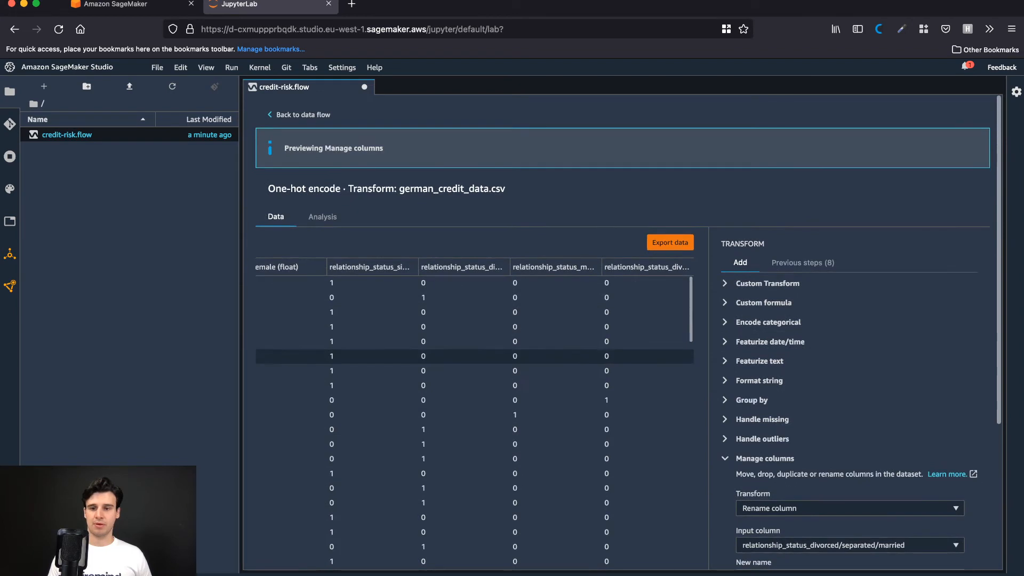
pyautogui.scroll(-4, 850, 534)
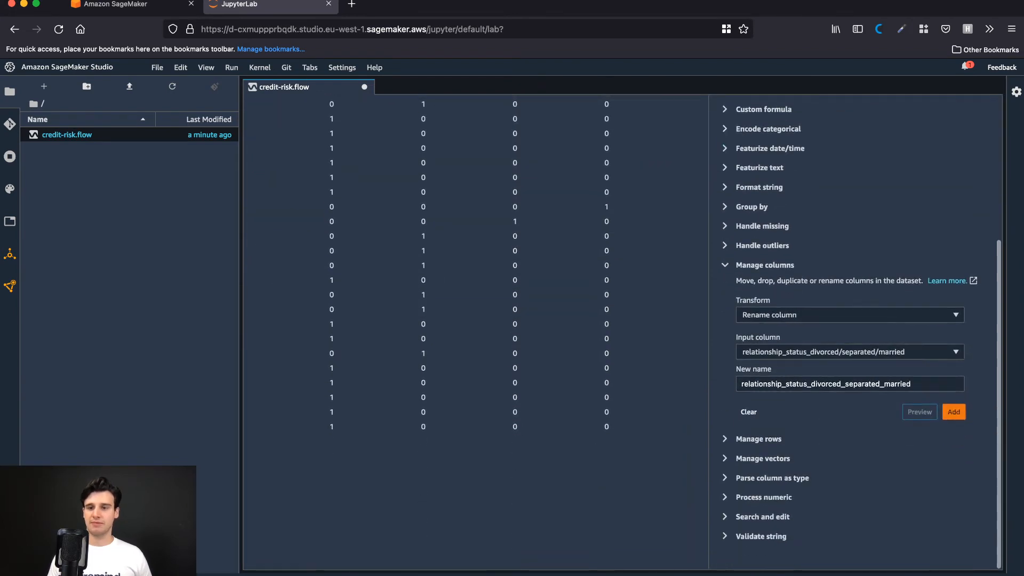
pyautogui.click(954, 411)
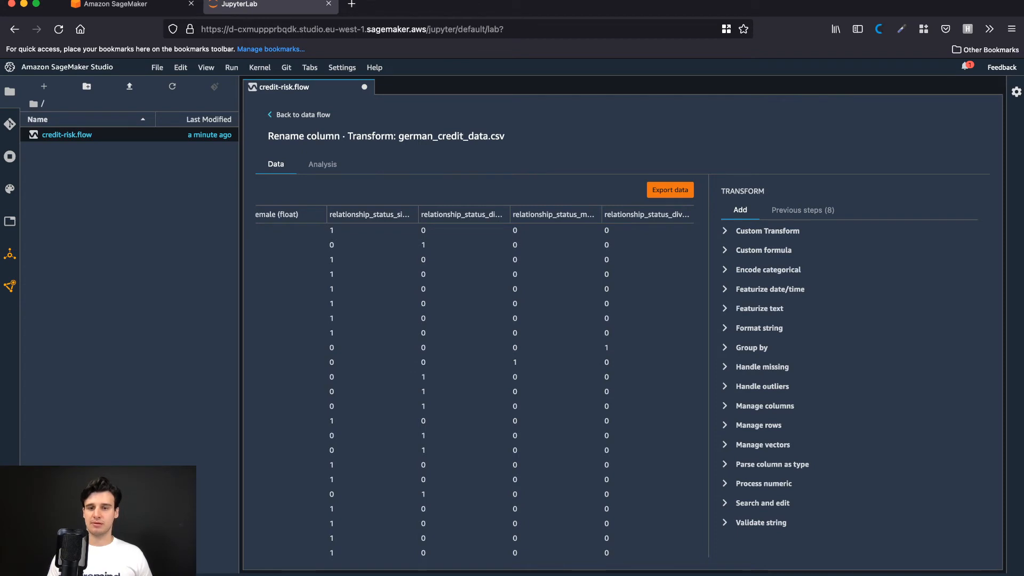
# Step: Rename the relationship_status_married/widowed column to relationship_status_married_widowed, previewing the transform before adding it
pyautogui.click(765, 406)
pyautogui.scroll(-2, 832, 408)
pyautogui.click(832, 378)
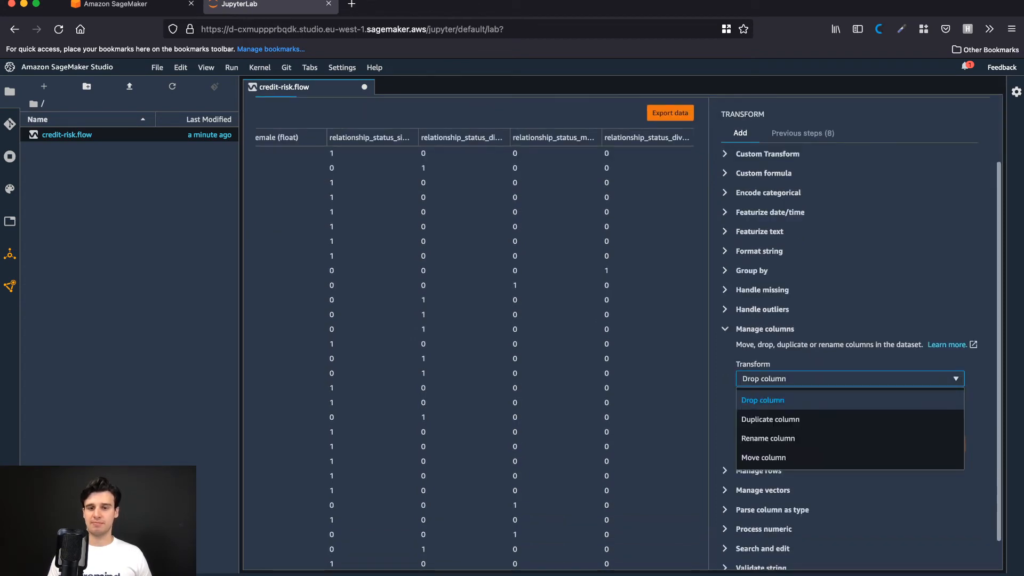
pyautogui.click(768, 437)
pyautogui.click(800, 416)
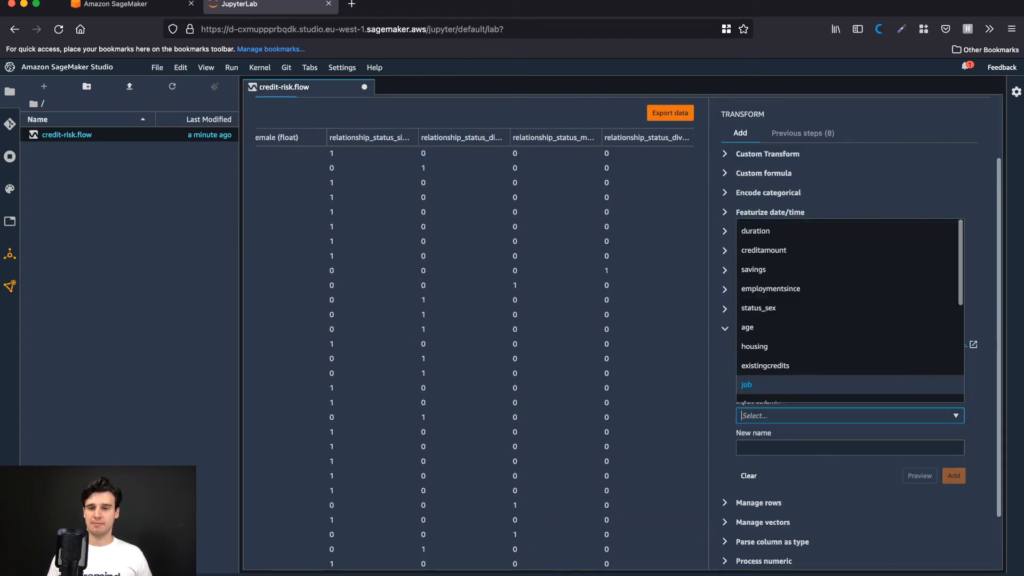
pyautogui.scroll(-5, 799, 385)
pyautogui.click(800, 370)
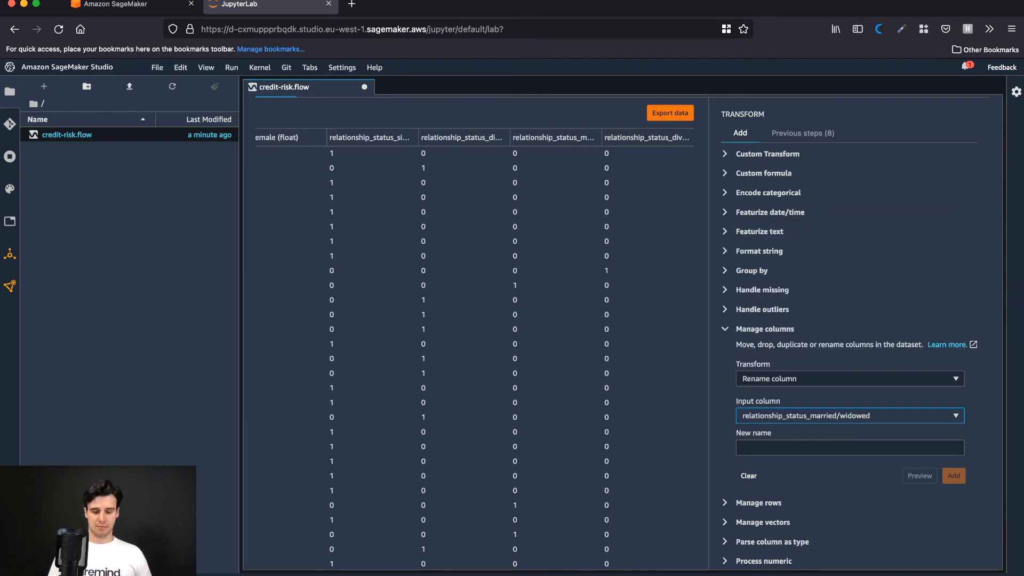
pyautogui.click(850, 448)
pyautogui.write('relationship_status_married_wid')
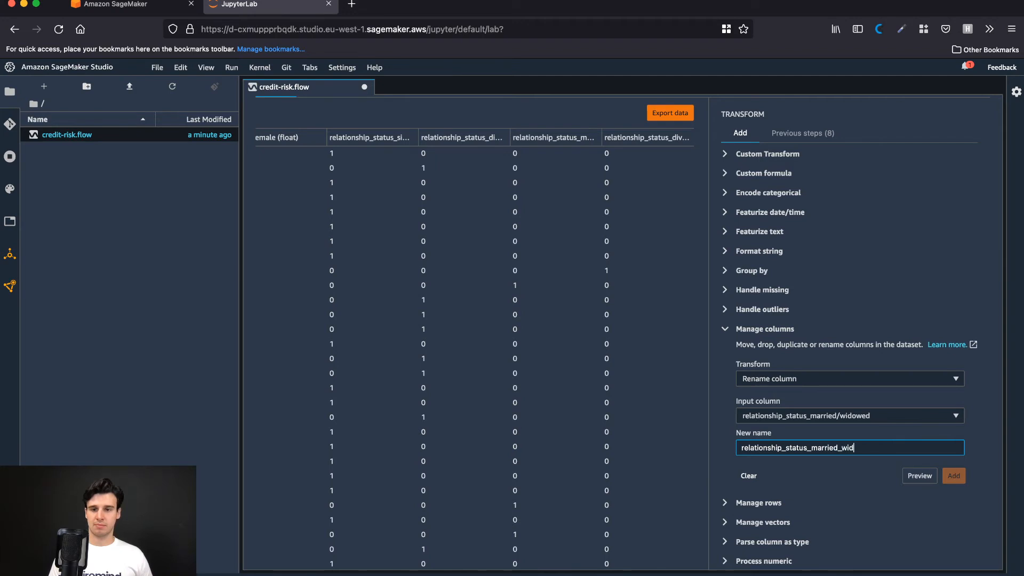
pyautogui.click(919, 475)
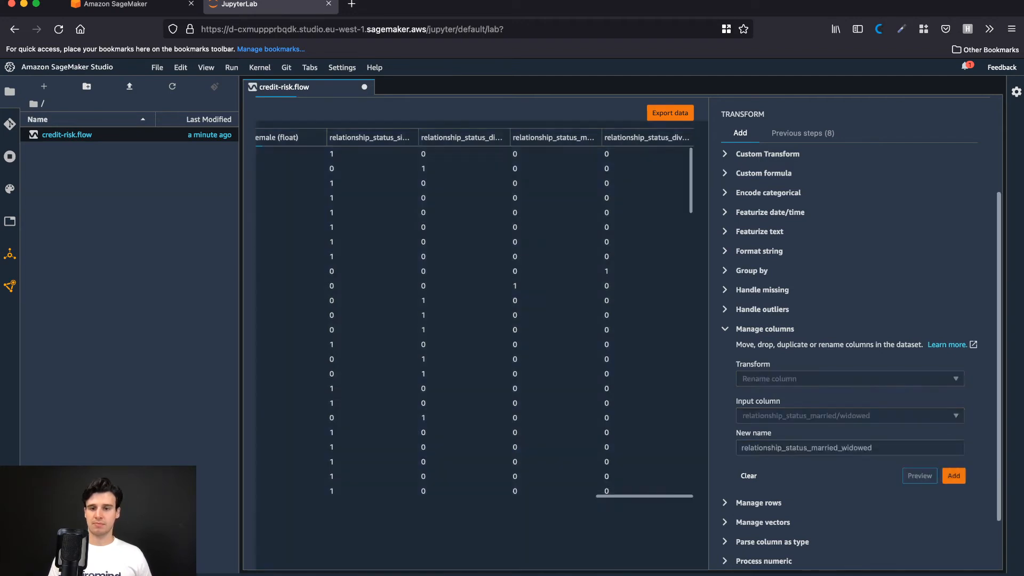
pyautogui.click(954, 476)
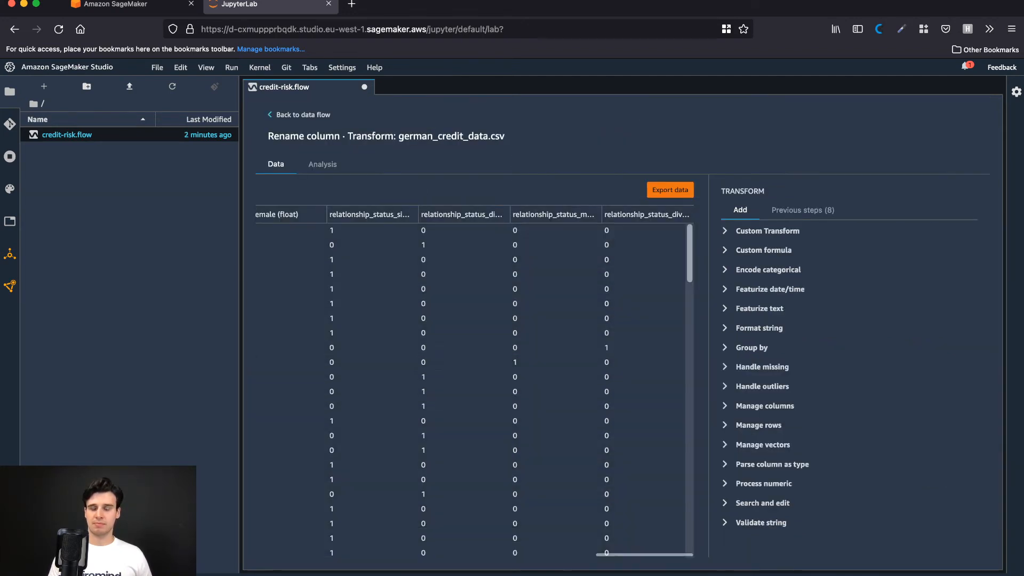
# Step: Start another Rename column transform with relationship_status_divorced/separated as its input column
pyautogui.click(765, 406)
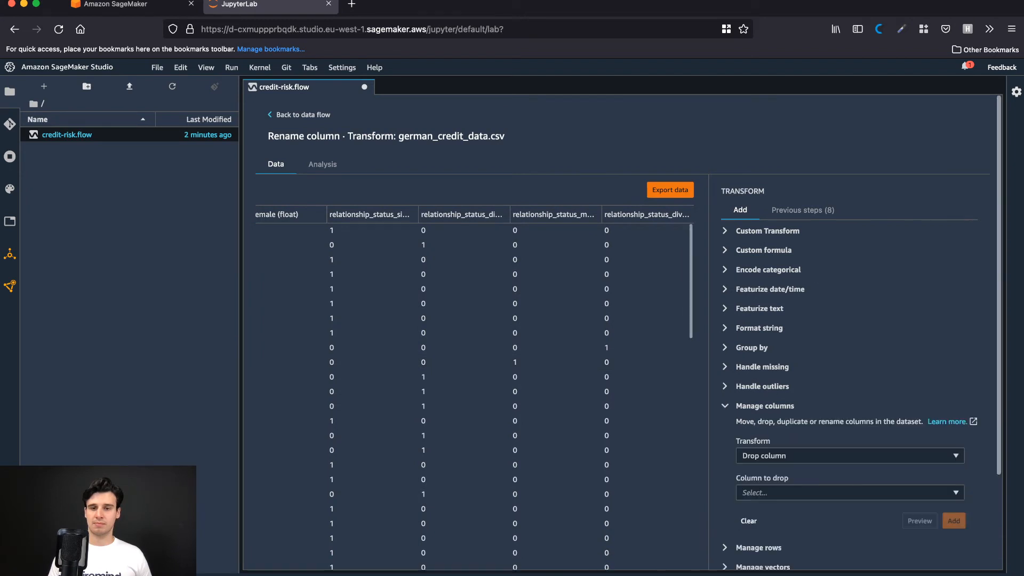
pyautogui.click(851, 456)
pyautogui.click(768, 514)
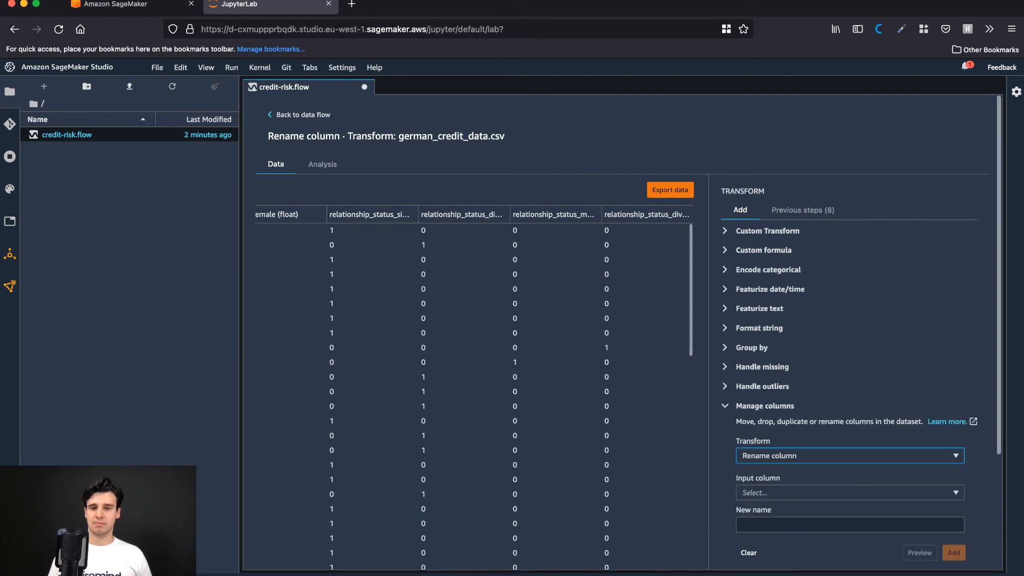
pyautogui.scroll(-2, 850, 480)
pyautogui.click(850, 420)
pyautogui.scroll(-4, 850, 356)
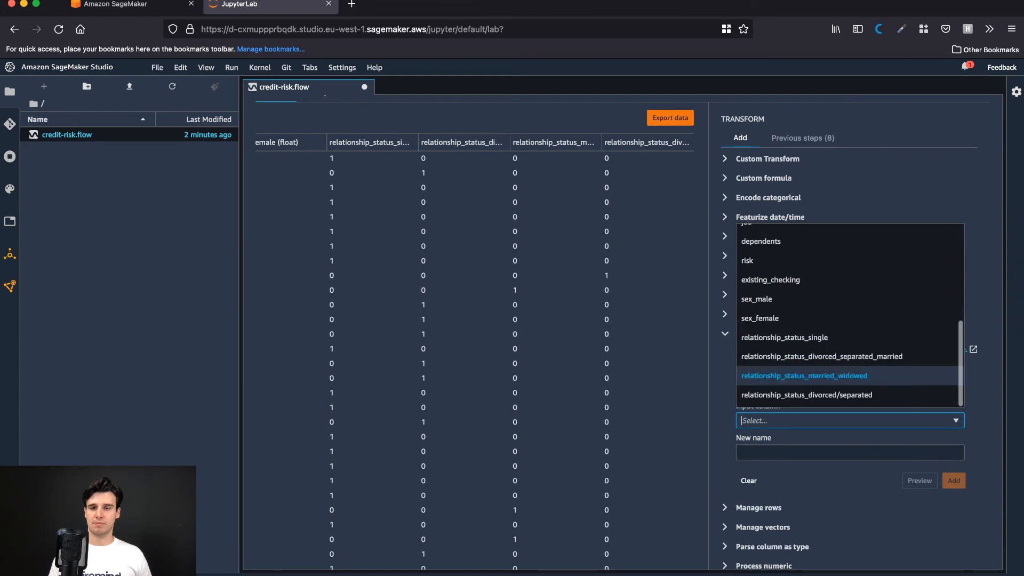
pyautogui.click(807, 395)
# Step: Set the new column name to relationship_status_divorced_separated, preview the rename and add it
pyautogui.scroll(-1, 850, 426)
pyautogui.click(850, 450)
pyautogui.write('rel')
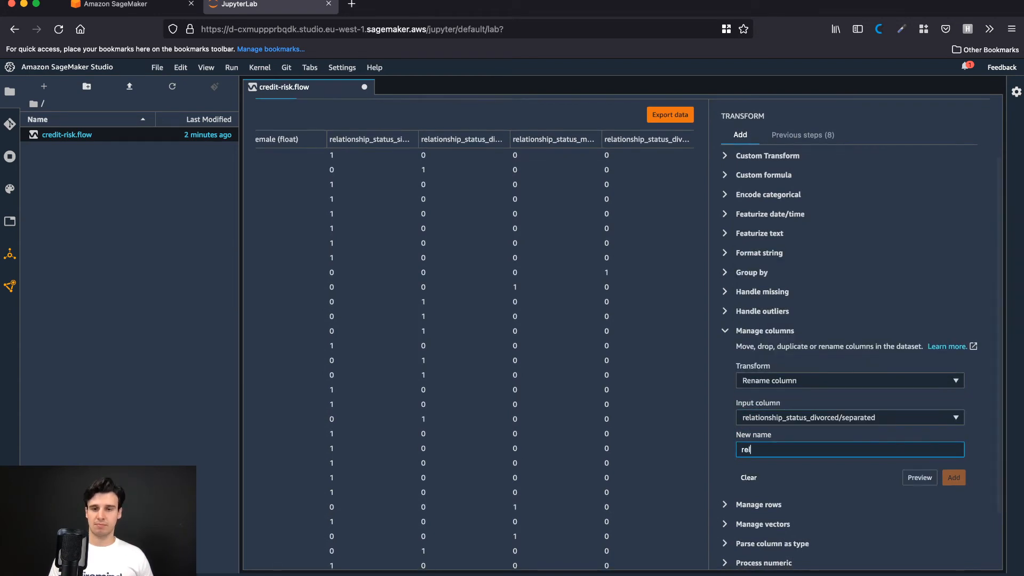
pyautogui.write('ati')
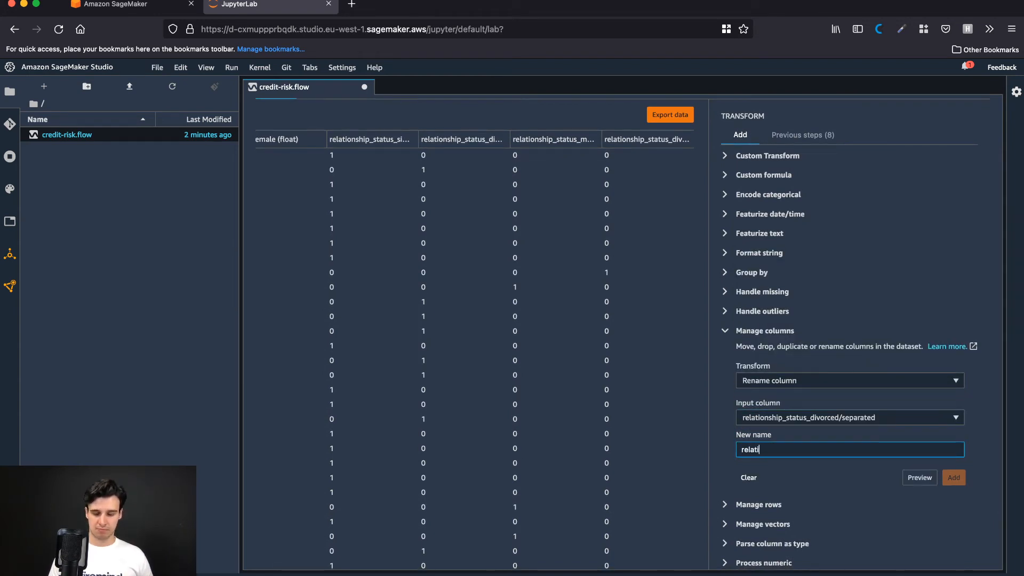
pyautogui.write('onship_status_divorced_separated')
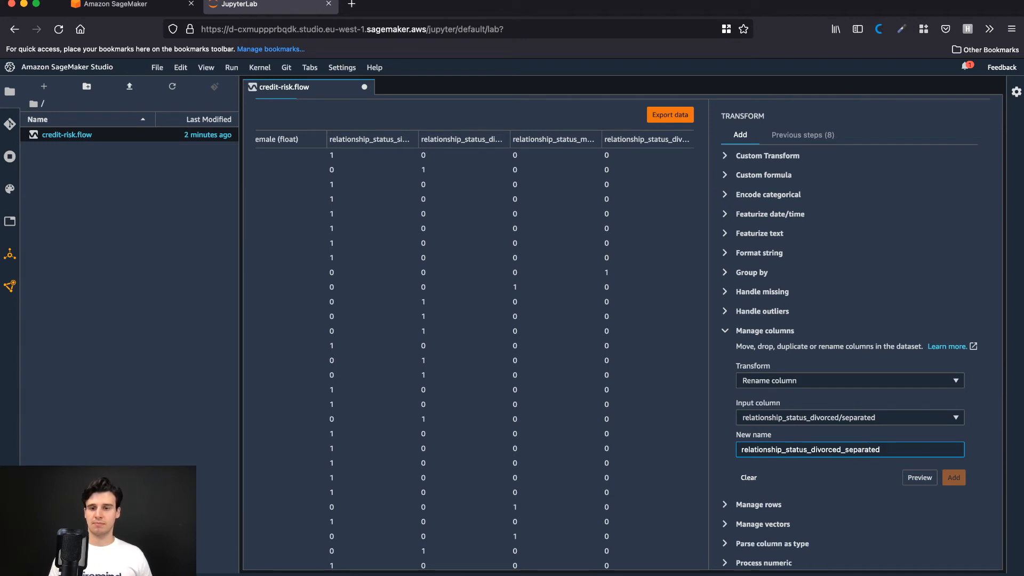
pyautogui.click(920, 477)
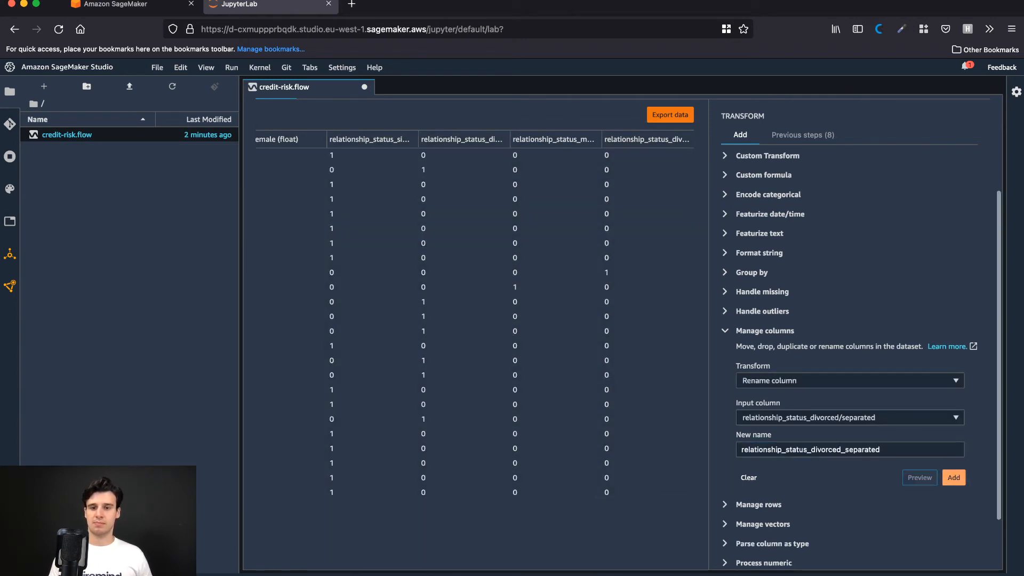
pyautogui.click(954, 478)
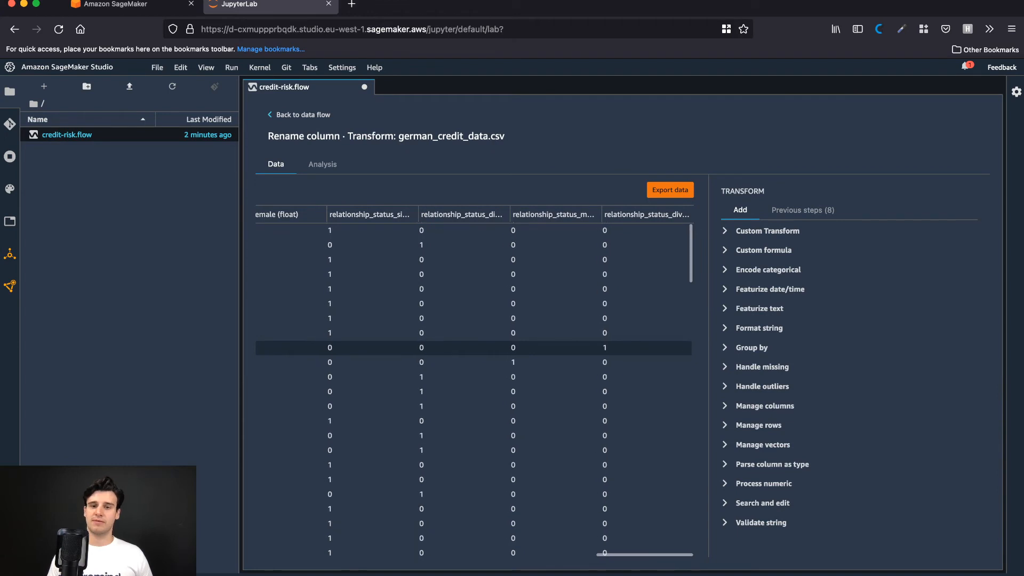
# Step: Drop the original status_sex column from the dataset, previewing the transform before adding it
pyautogui.hscroll(-1, 475, 348)
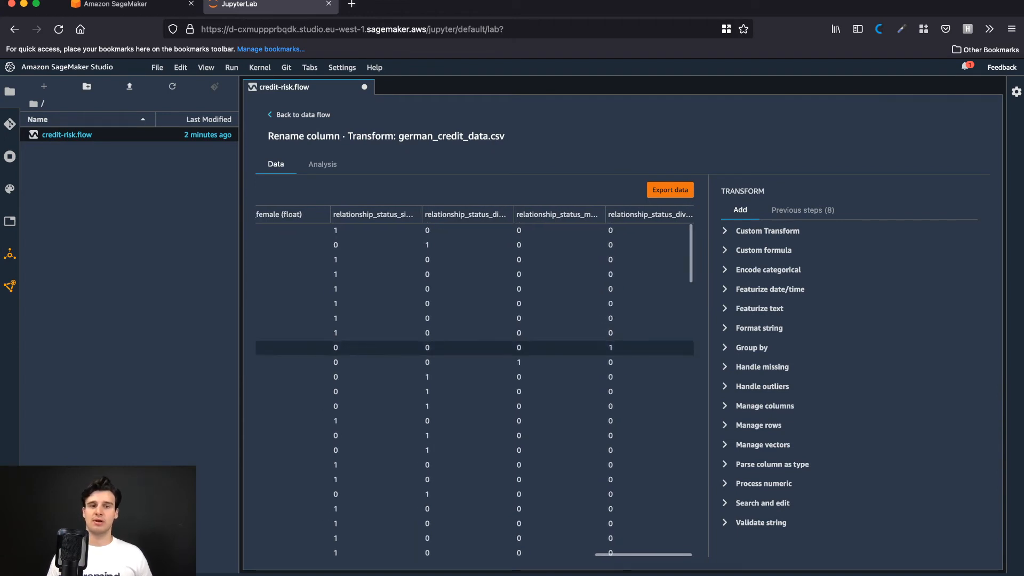
pyautogui.hscroll(-3, 474, 354)
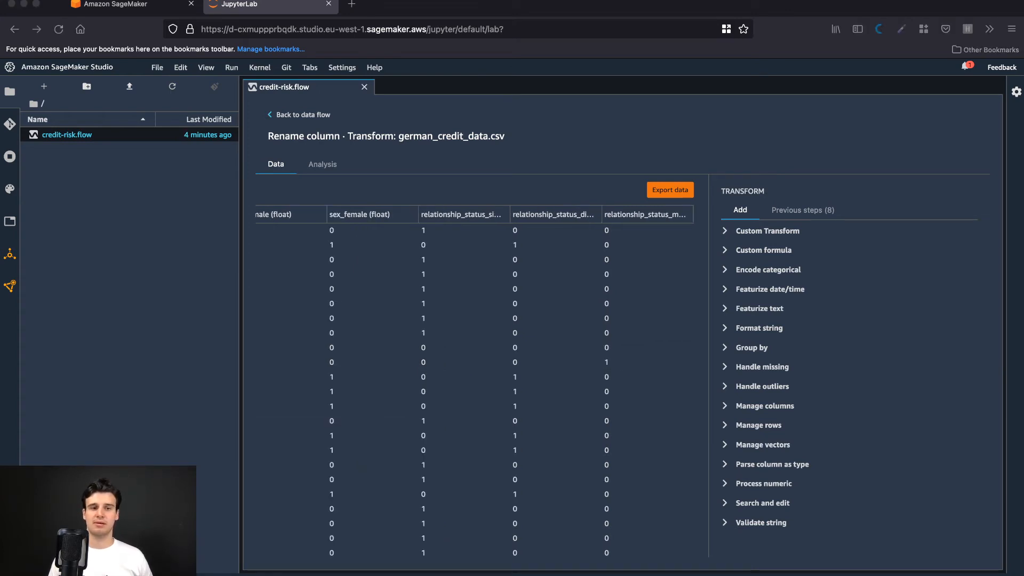
pyautogui.hscroll(-10, 474, 380)
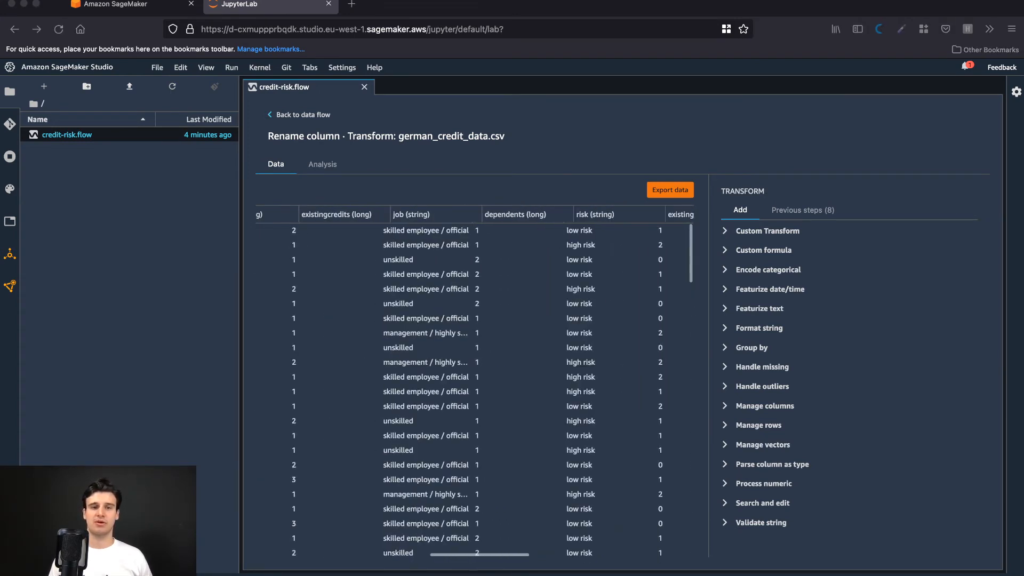
pyautogui.hscroll(-10, 475, 380)
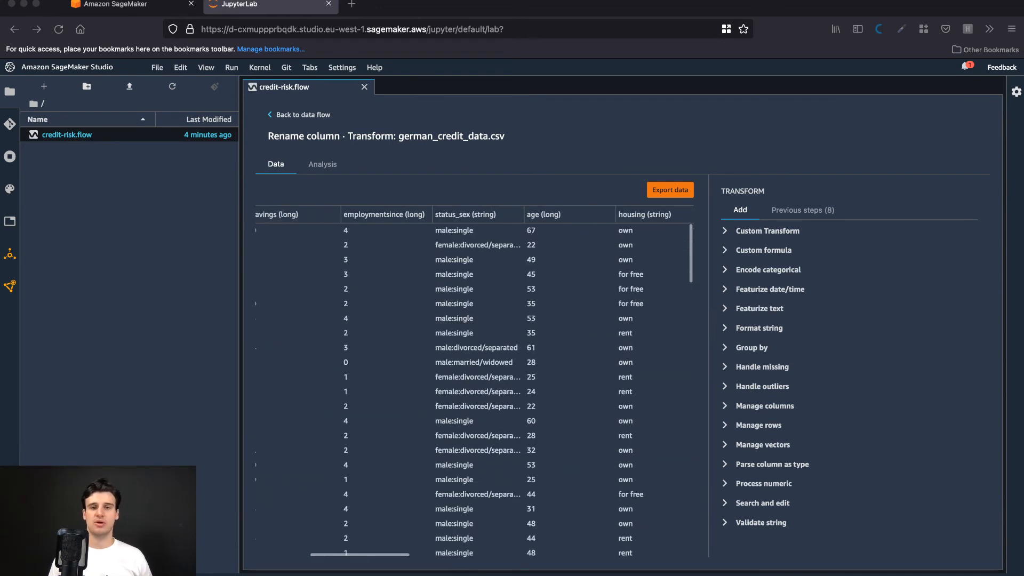
pyautogui.hscroll(3, 475, 381)
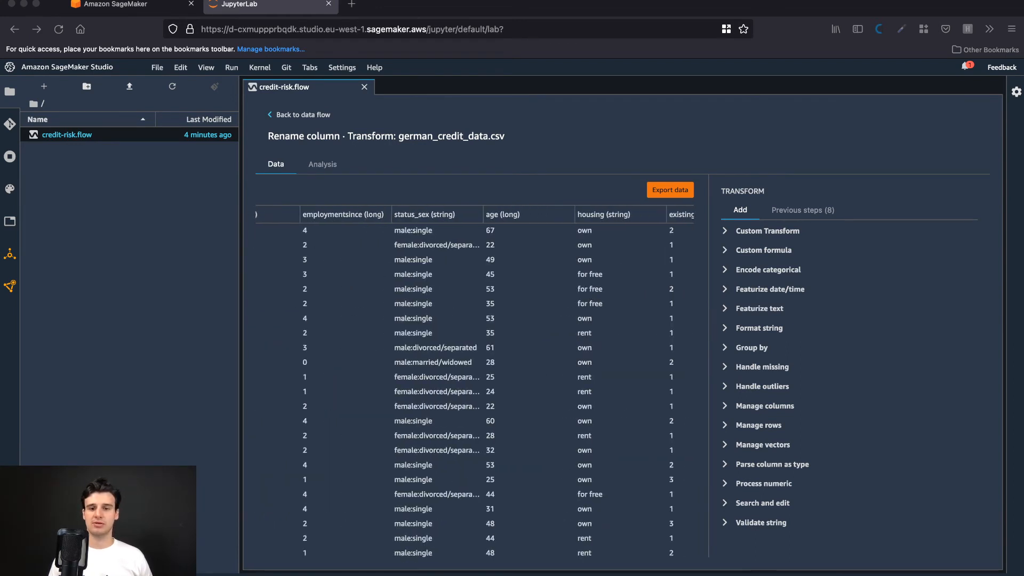
pyautogui.click(765, 406)
pyautogui.scroll(-2, 850, 453)
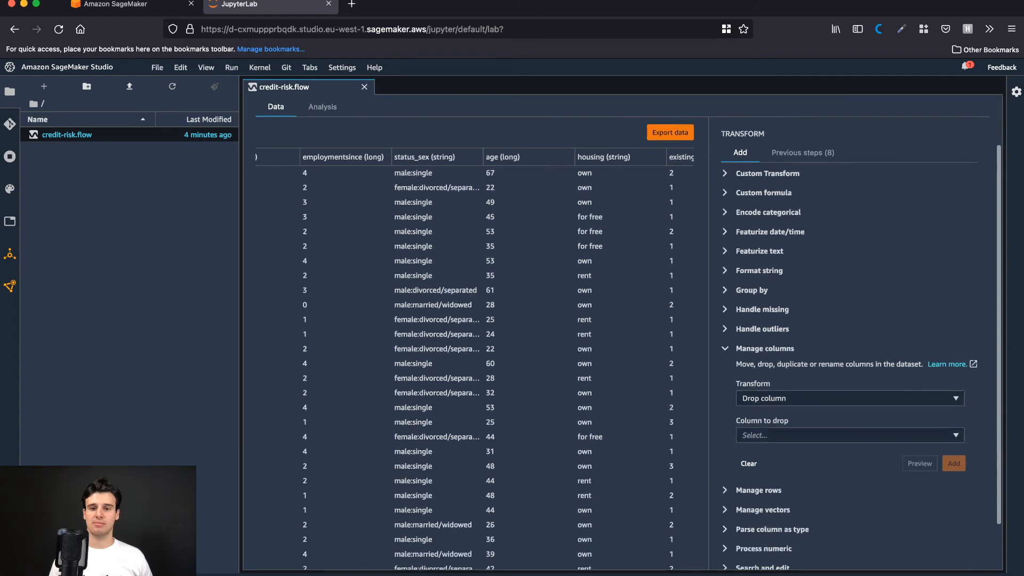
pyautogui.click(850, 435)
pyautogui.scroll(-3, 850, 344)
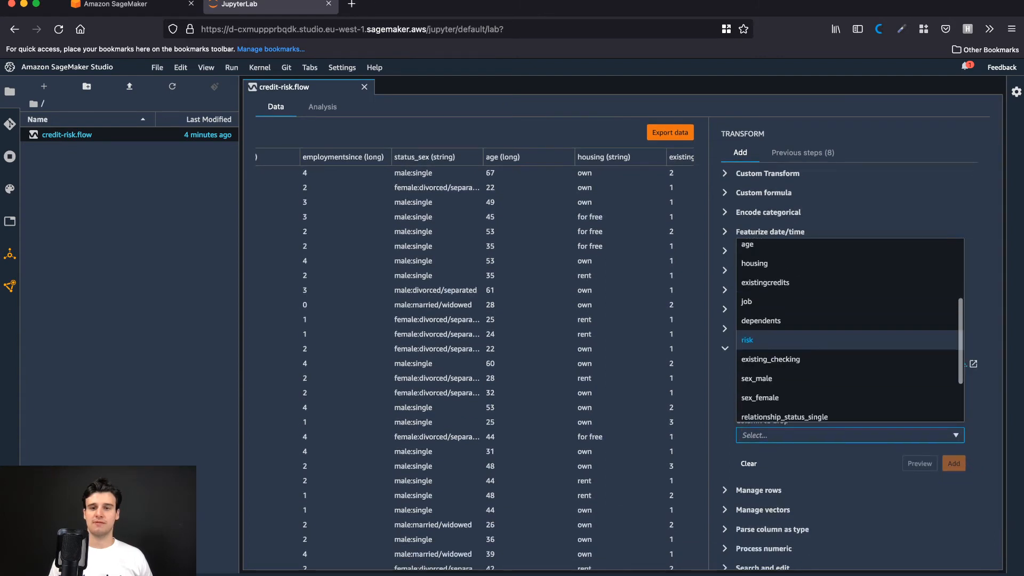
pyautogui.scroll(3, 851, 330)
pyautogui.click(762, 327)
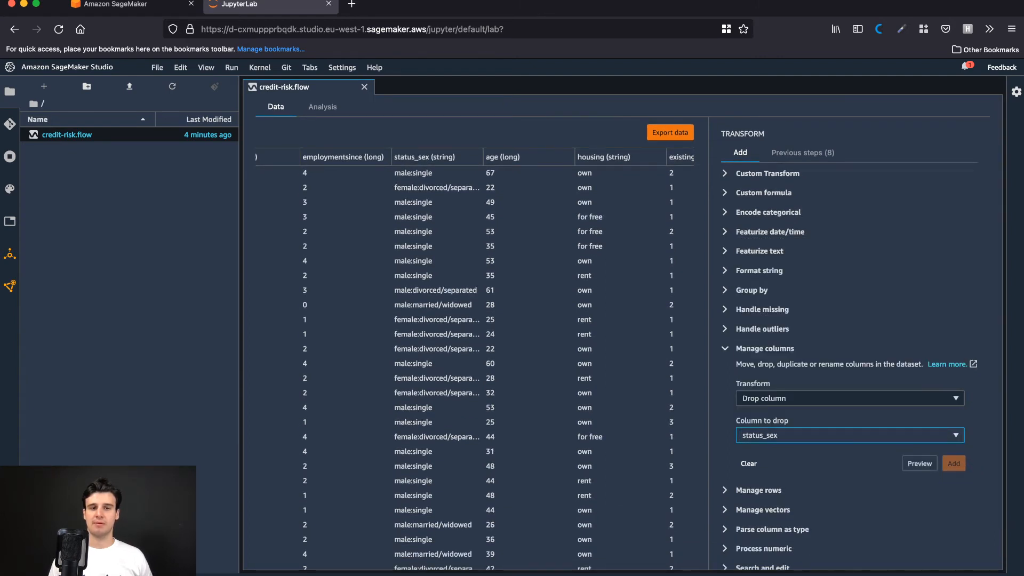
pyautogui.click(920, 463)
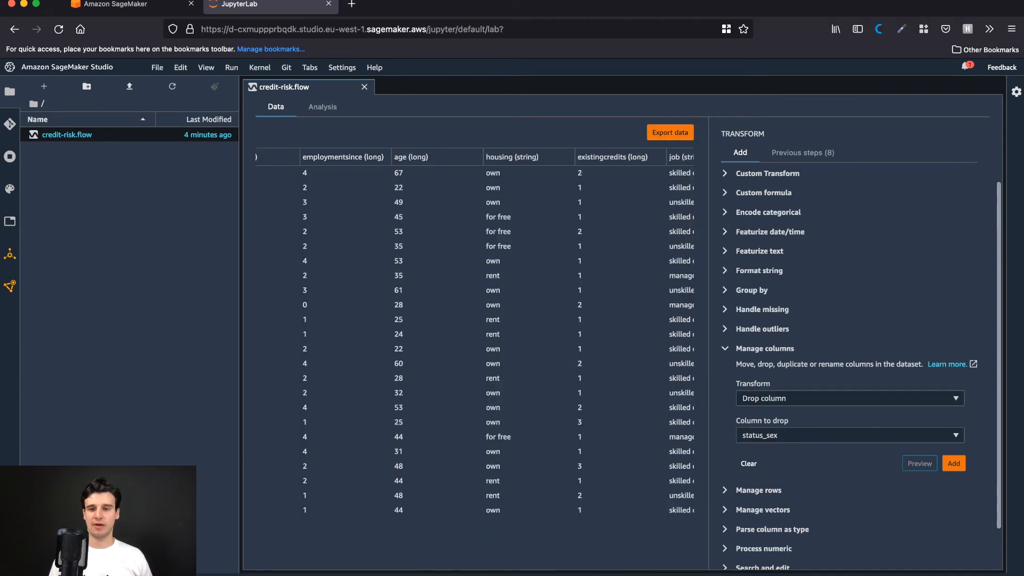
pyautogui.click(953, 463)
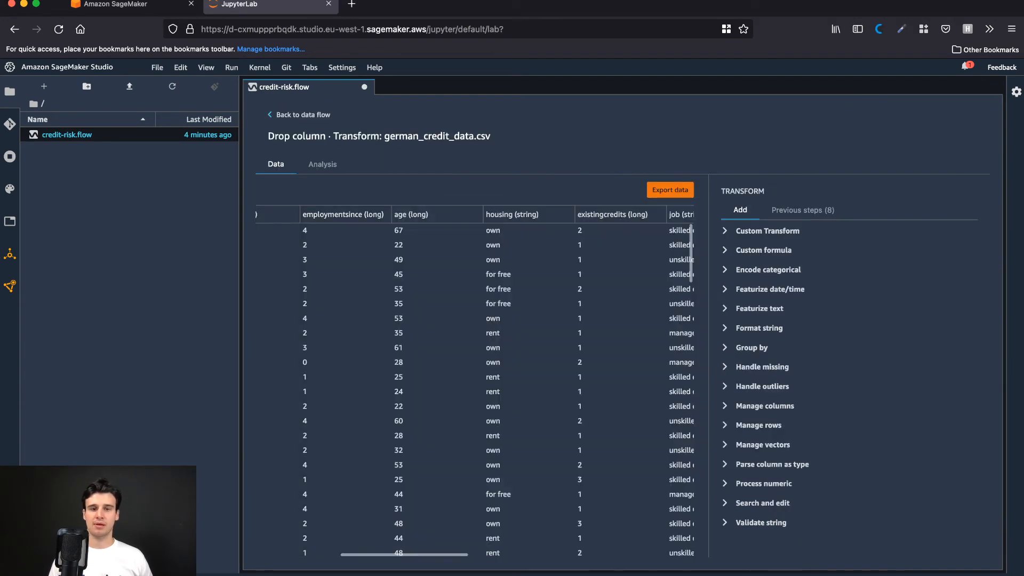
# Step: Start a One-hot encode transform with housing as its input column
pyautogui.scroll(-1, 475, 377)
pyautogui.scroll(1, 474, 381)
pyautogui.hscroll(3, 474, 381)
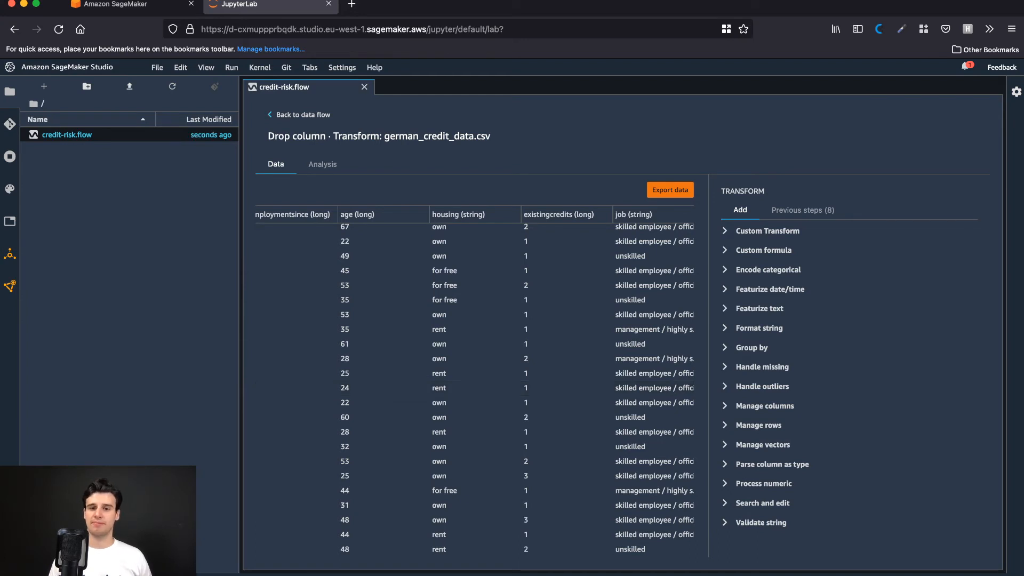
pyautogui.click(768, 270)
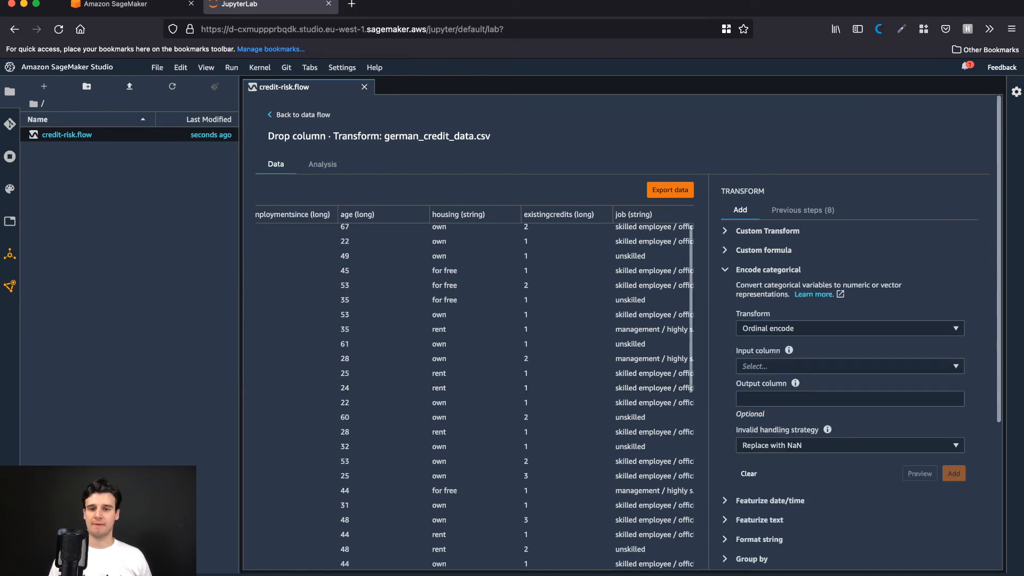
pyautogui.click(850, 328)
pyautogui.click(769, 368)
pyautogui.click(821, 366)
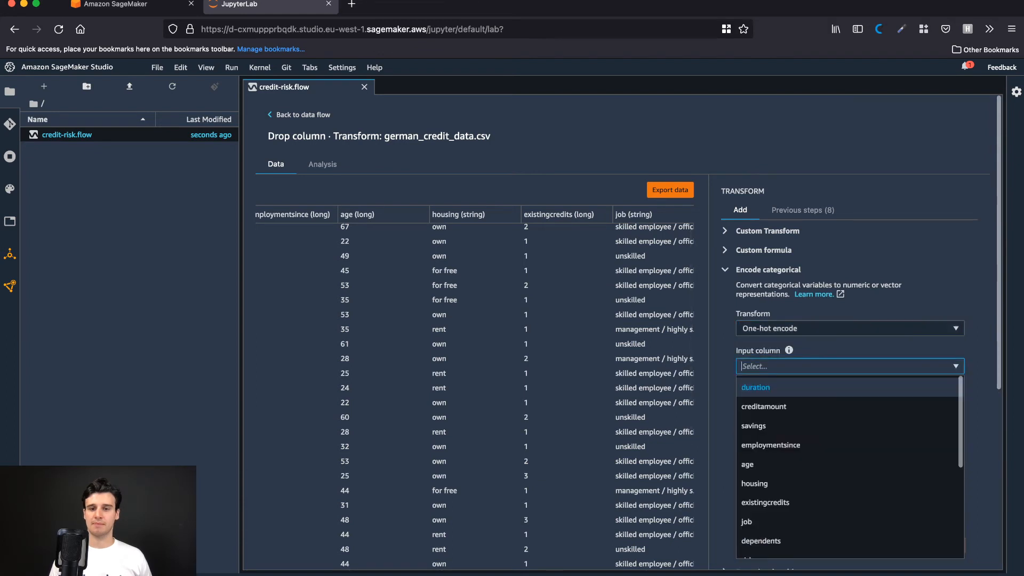
pyautogui.click(755, 480)
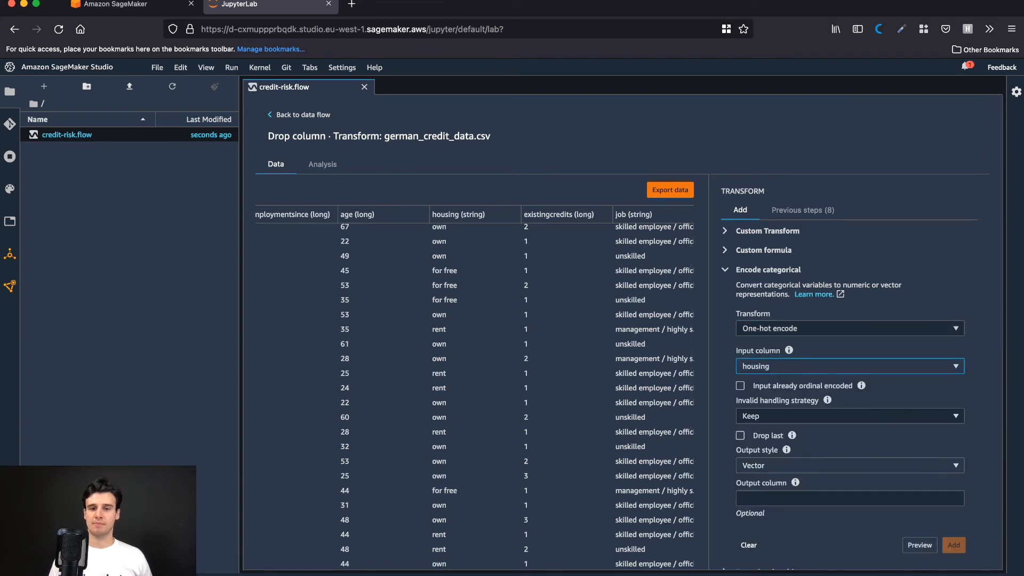
# Step: Set the housing encoding's output style to Columns and its output column to housing, previewing the transform before adding it
pyautogui.scroll(-3, 754, 479)
pyautogui.click(850, 385)
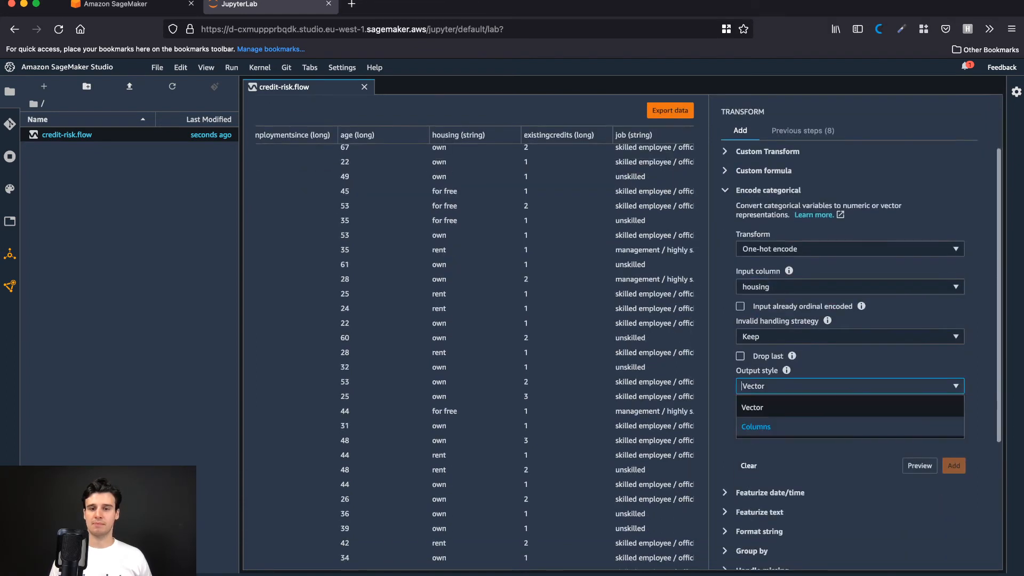
pyautogui.click(757, 425)
pyautogui.click(850, 419)
pyautogui.write('housing')
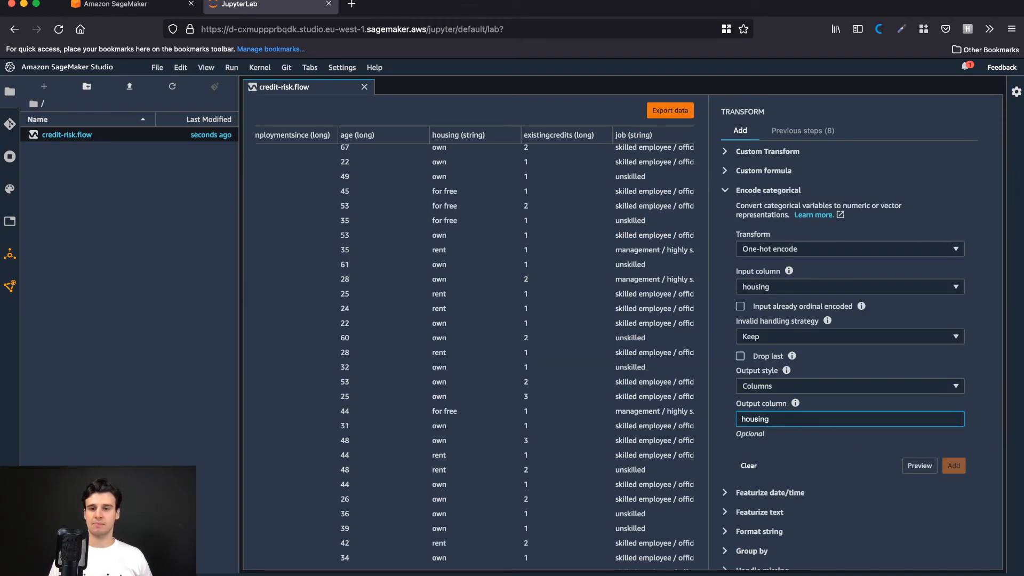
pyautogui.click(919, 466)
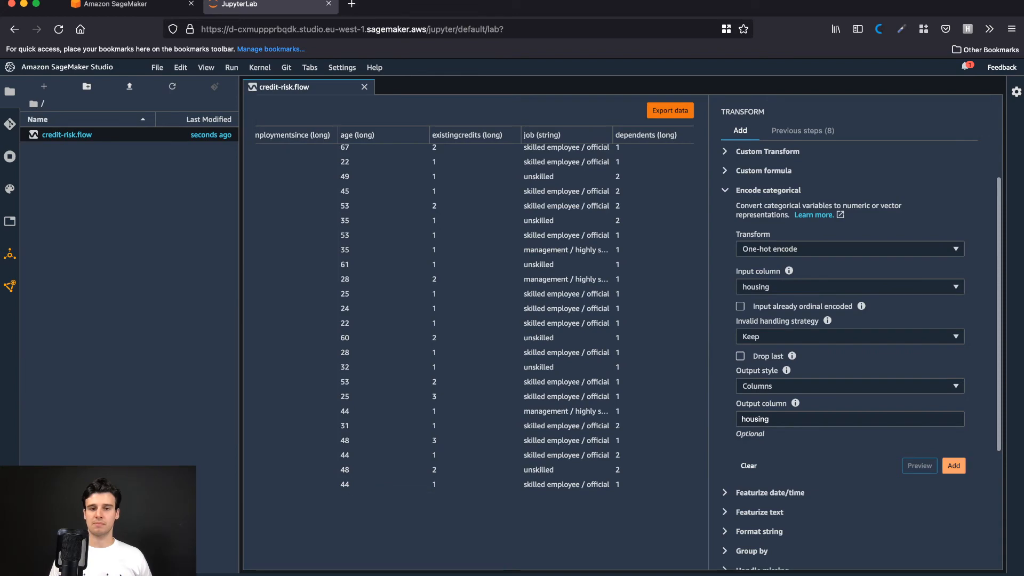
pyautogui.click(953, 465)
pyautogui.hscroll(15, 475, 388)
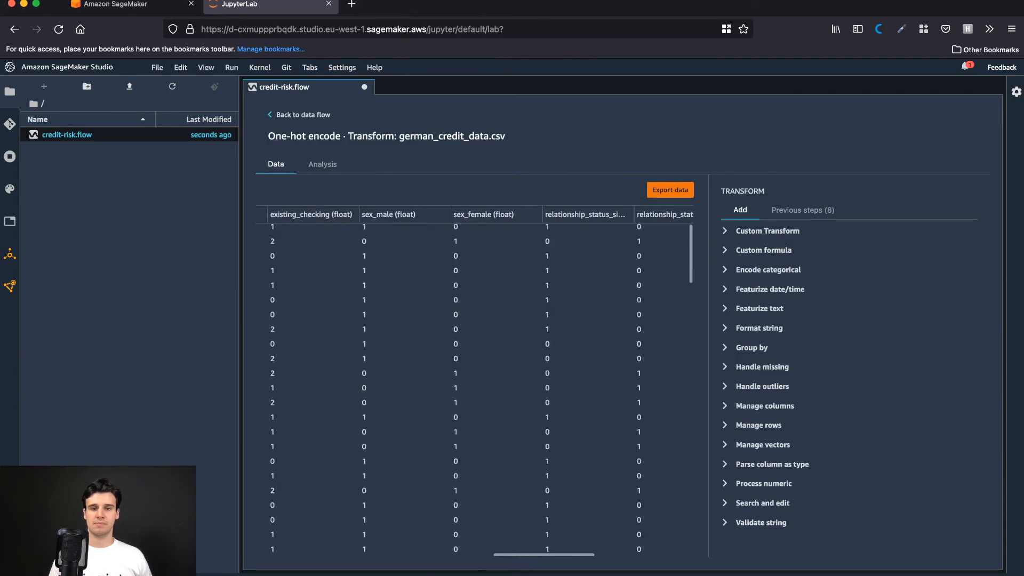
pyautogui.hscroll(3, 474, 387)
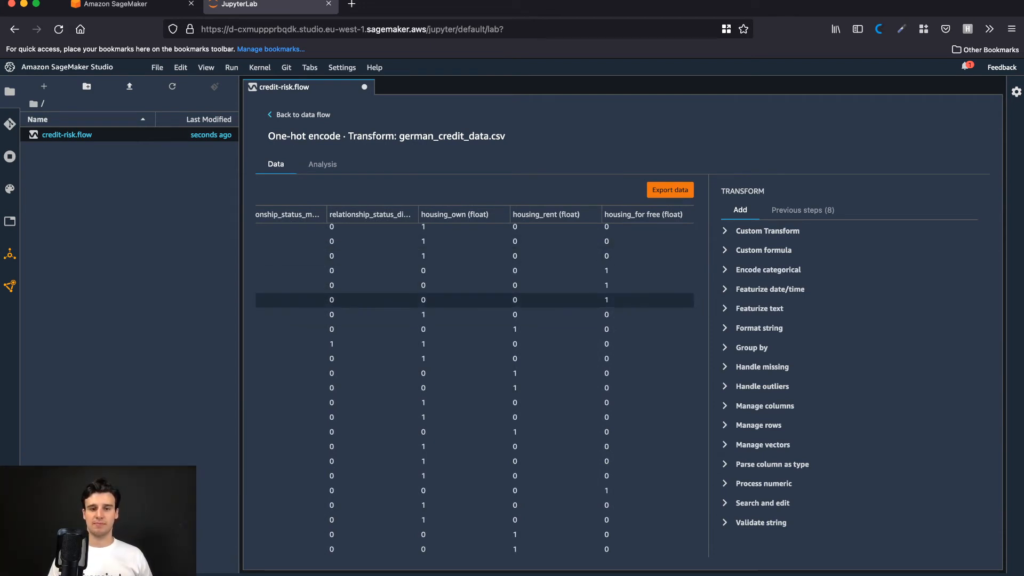
# Step: Start another One-hot encode transform with job as its input column
pyautogui.hscroll(-10, 475, 300)
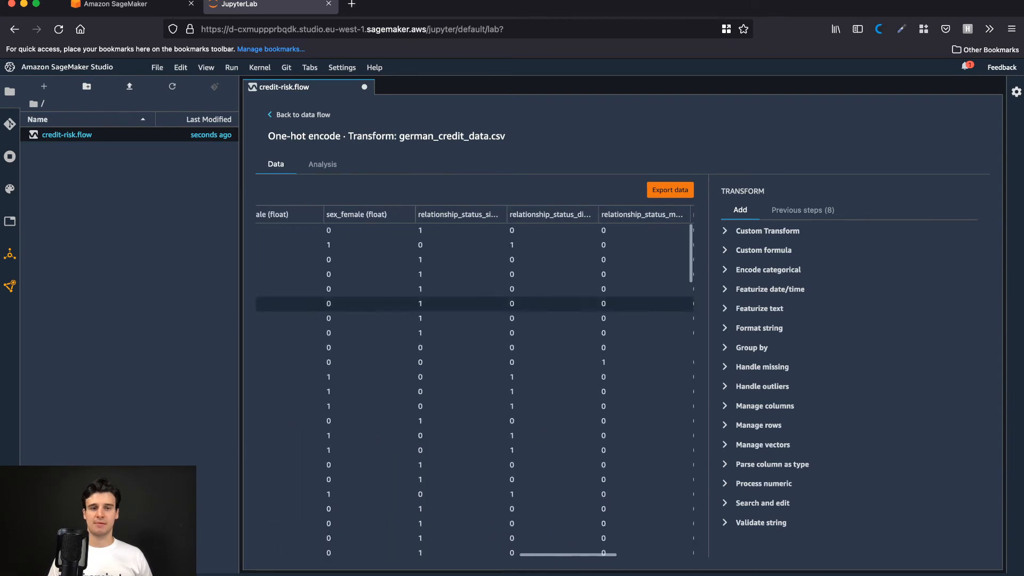
pyautogui.hscroll(10, 474, 303)
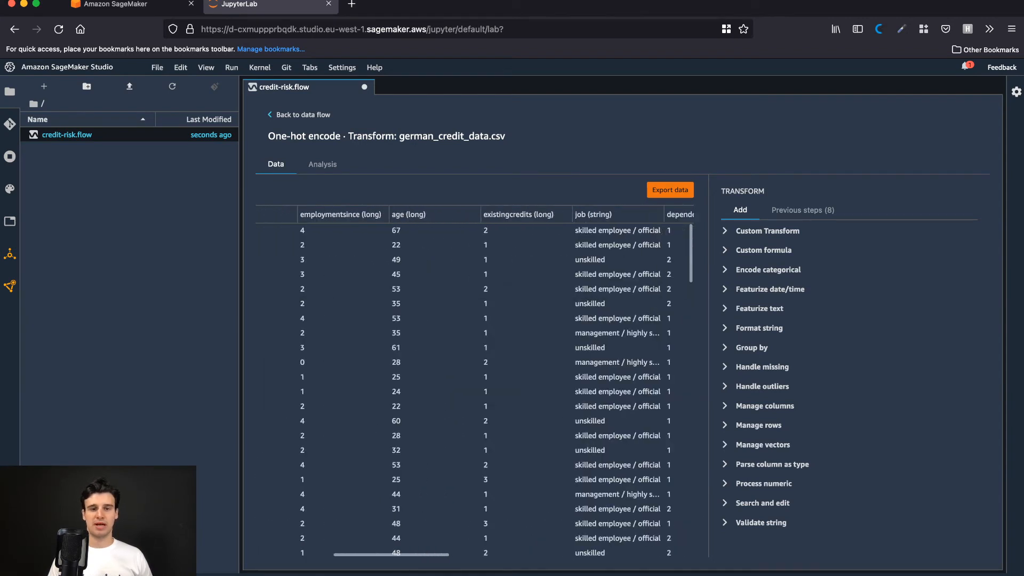
pyautogui.hscroll(2, 475, 259)
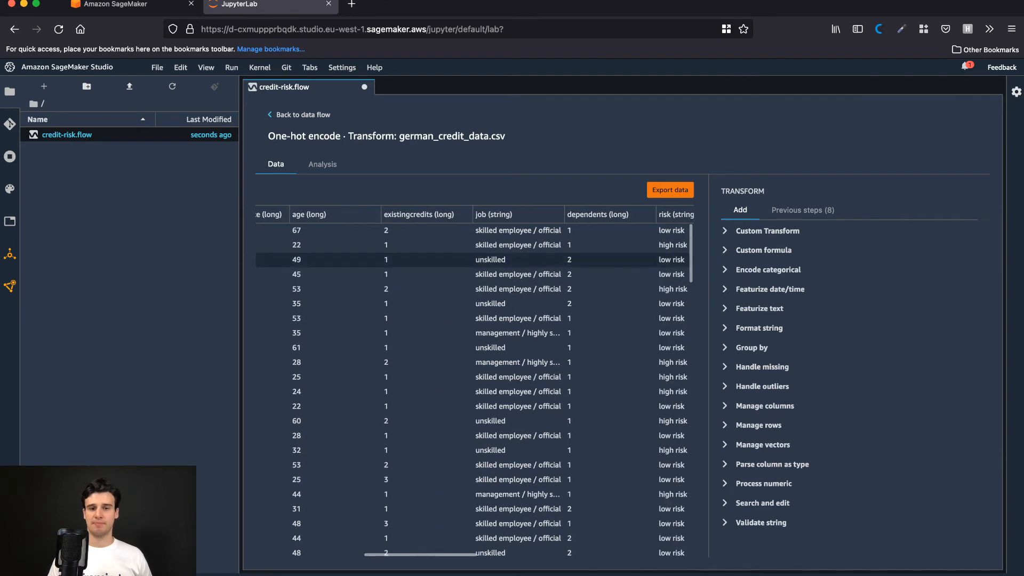
pyautogui.hscroll(1, 475, 259)
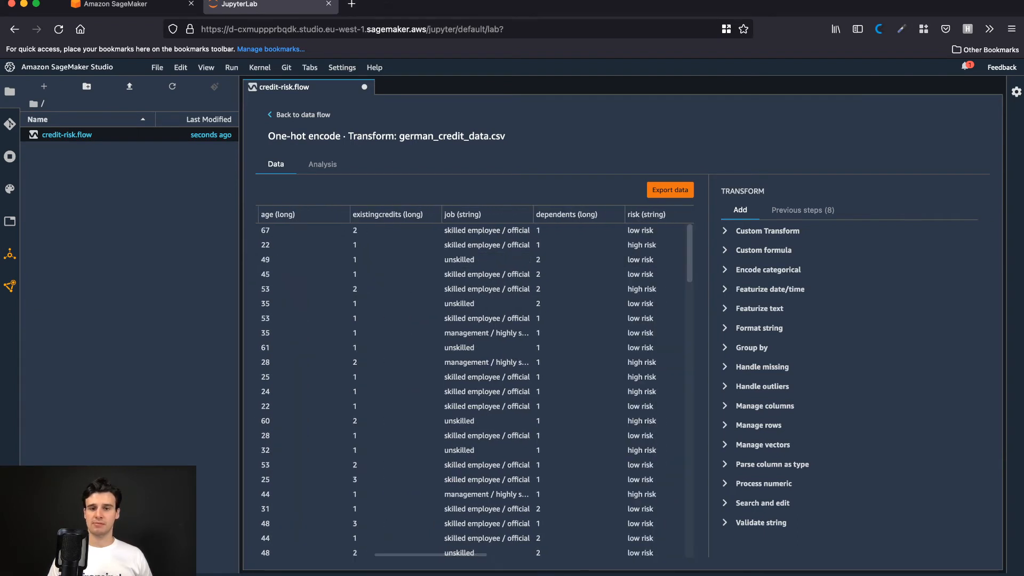
pyautogui.click(768, 270)
pyautogui.click(849, 328)
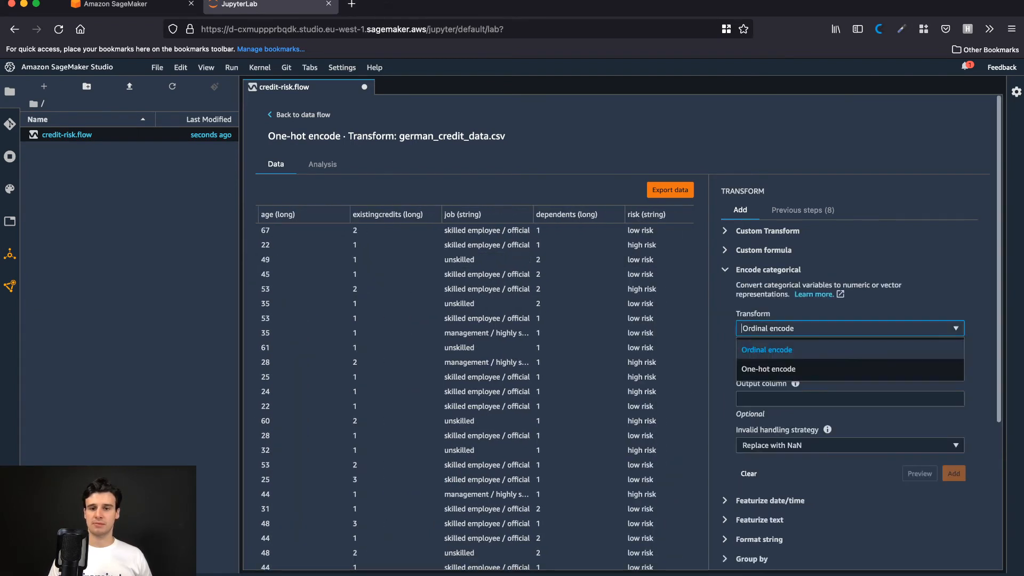
pyautogui.click(769, 368)
pyautogui.click(769, 366)
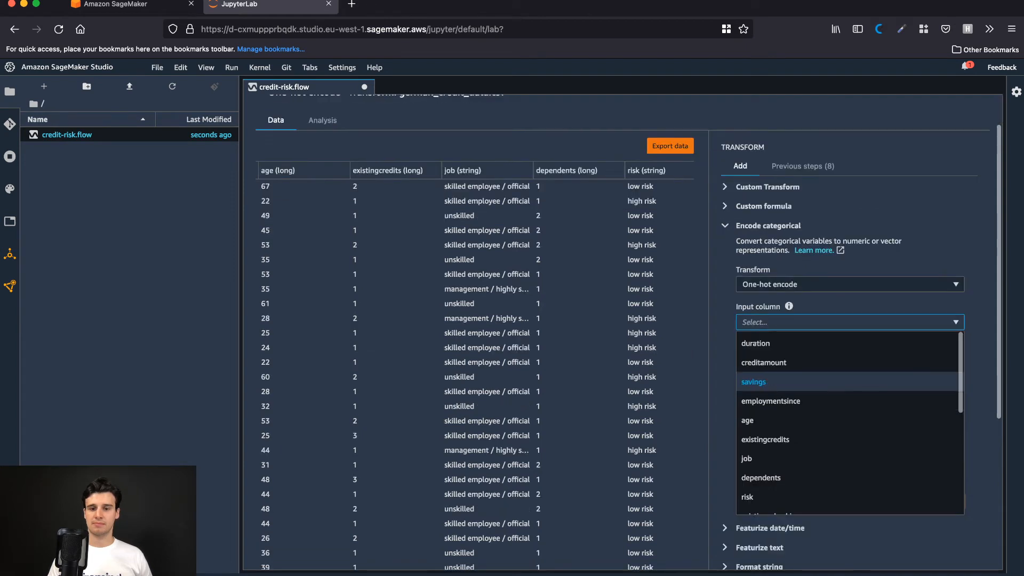
pyautogui.scroll(-3, 800, 439)
pyautogui.click(747, 400)
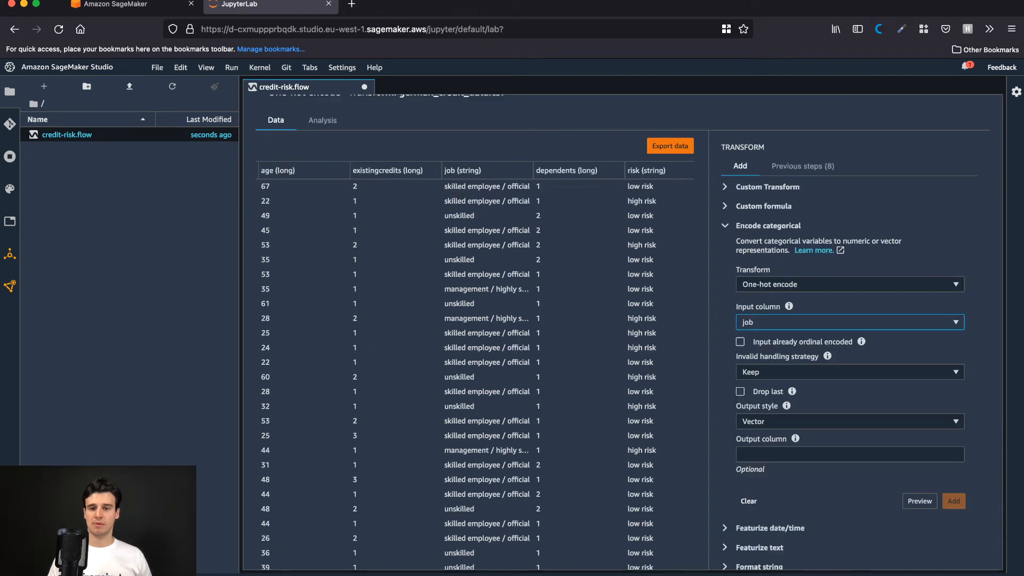
# Step: Set the job encoding's output style to Columns and its output column to job, previewing the transform before adding it
pyautogui.click(849, 422)
pyautogui.click(757, 462)
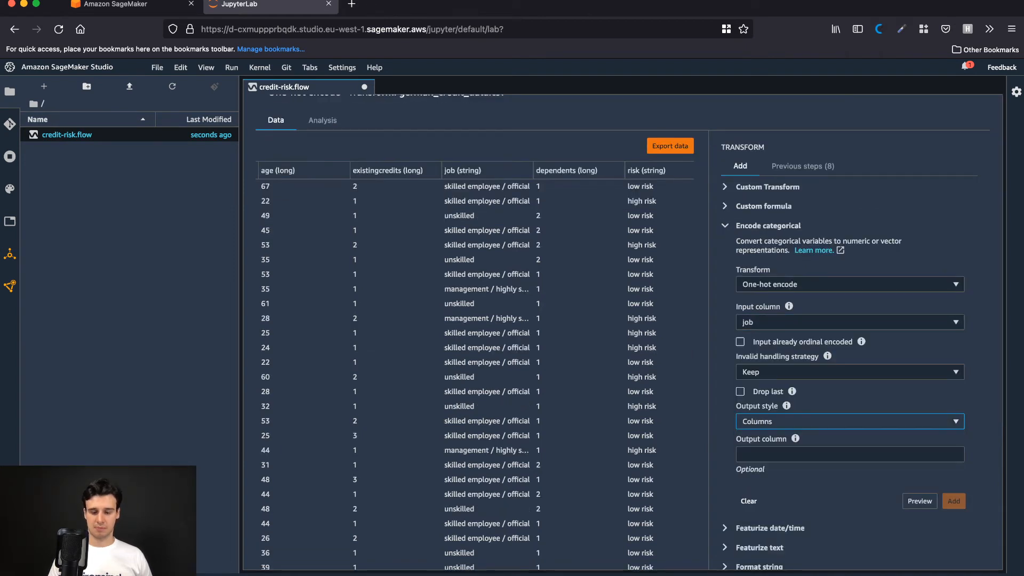
pyautogui.click(773, 455)
pyautogui.write('job')
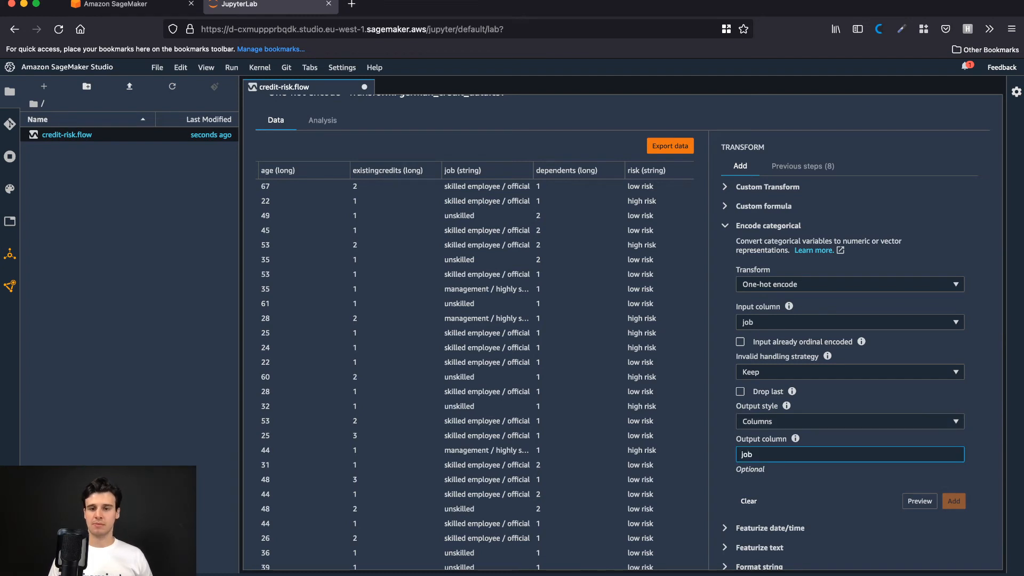
pyautogui.click(920, 500)
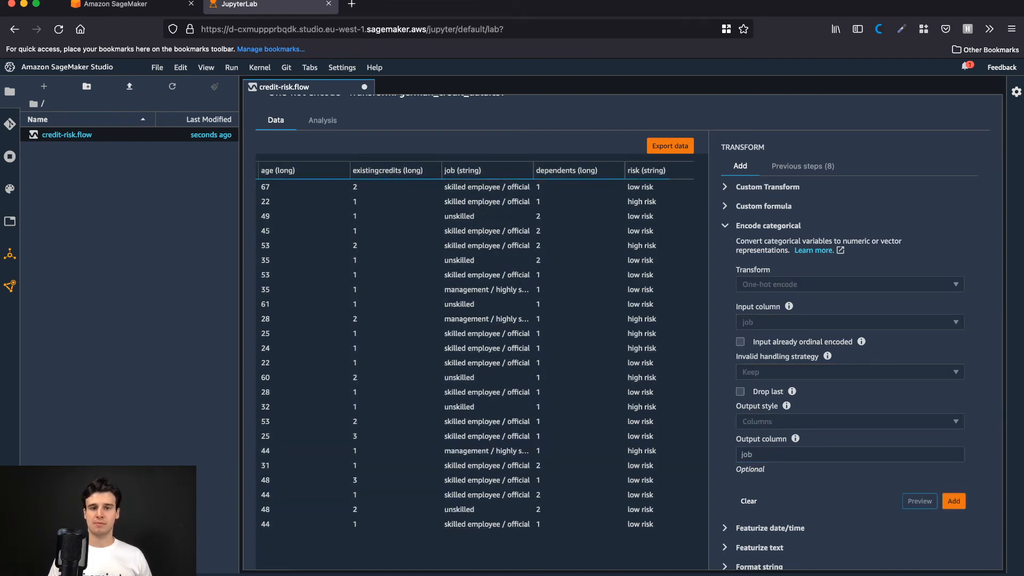
pyautogui.hscroll(15, 564, 348)
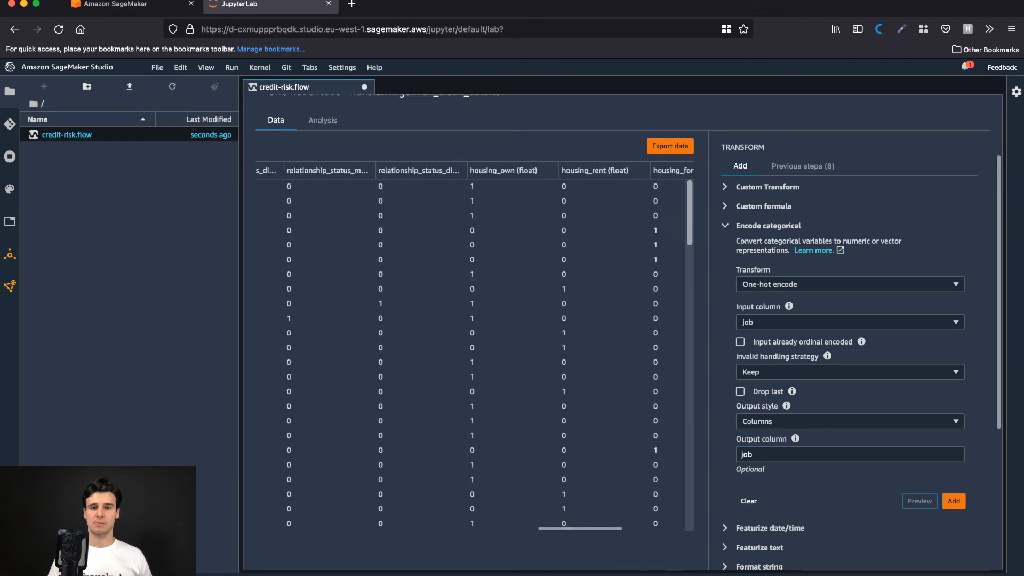
pyautogui.hscroll(10, 563, 348)
pyautogui.click(954, 501)
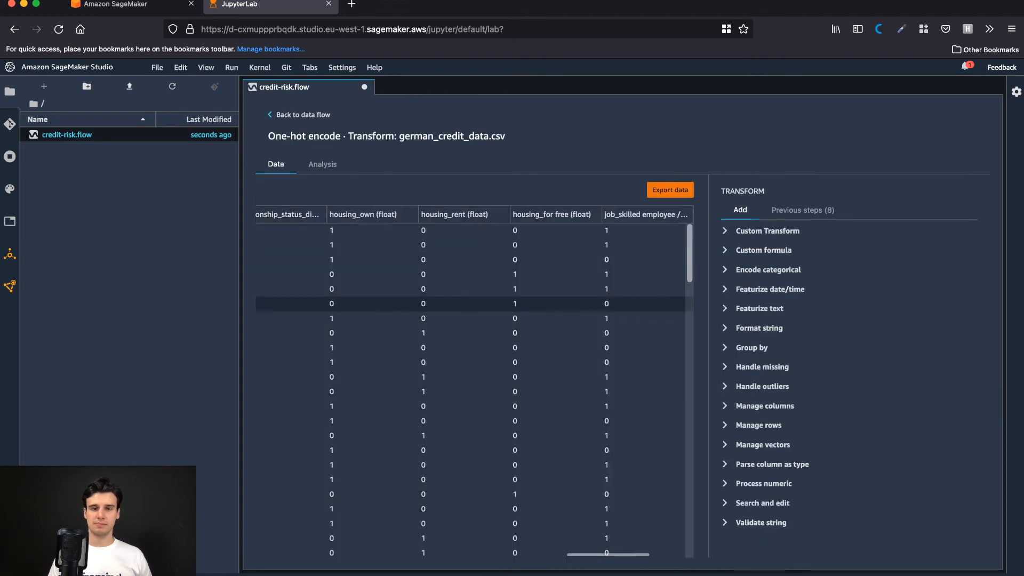
# Step: Start a Rename column transform with job_skilled employee / official as its input column
pyautogui.hscroll(2, 475, 303)
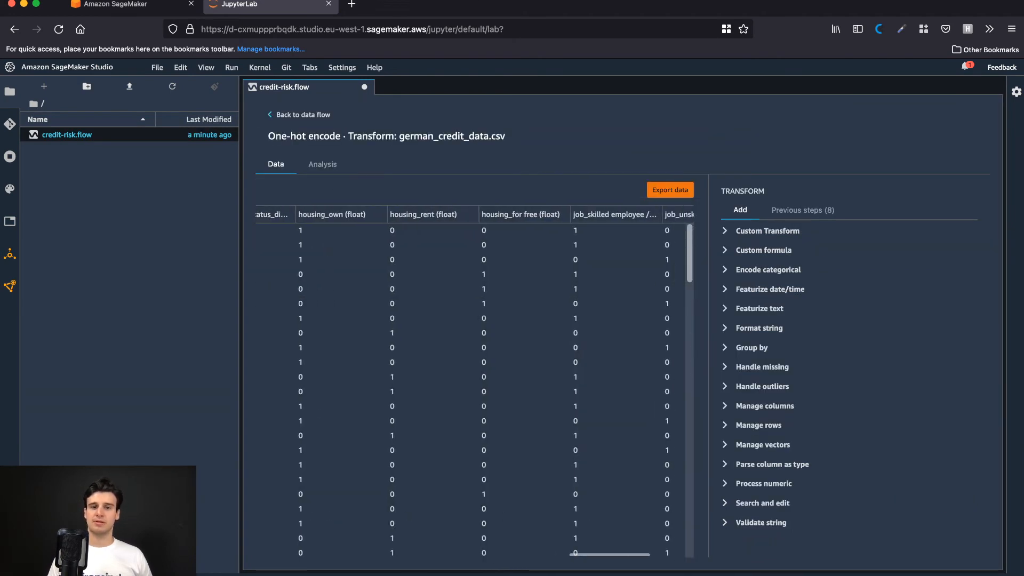
pyautogui.hscroll(3, 474, 304)
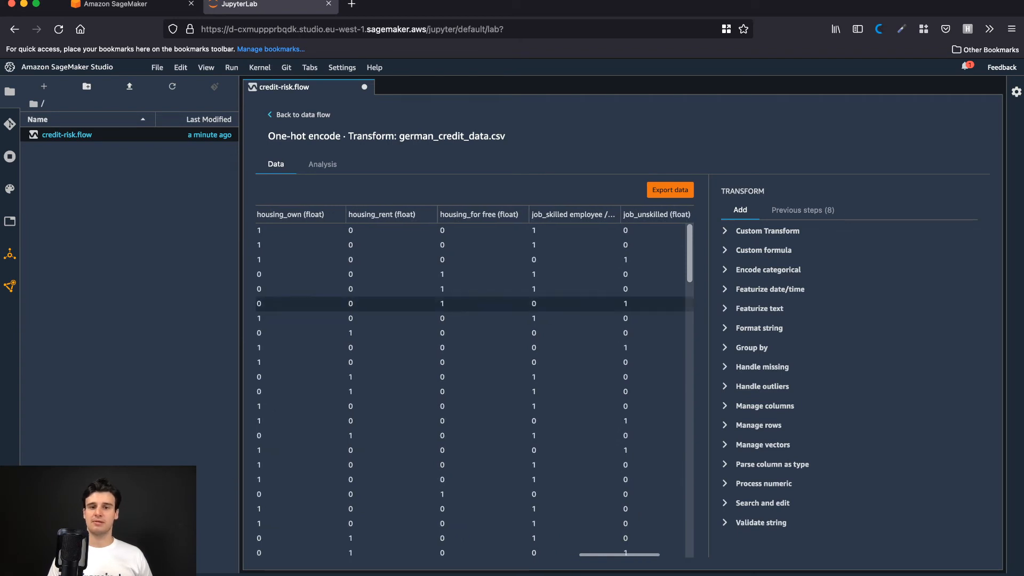
pyautogui.hscroll(1, 475, 303)
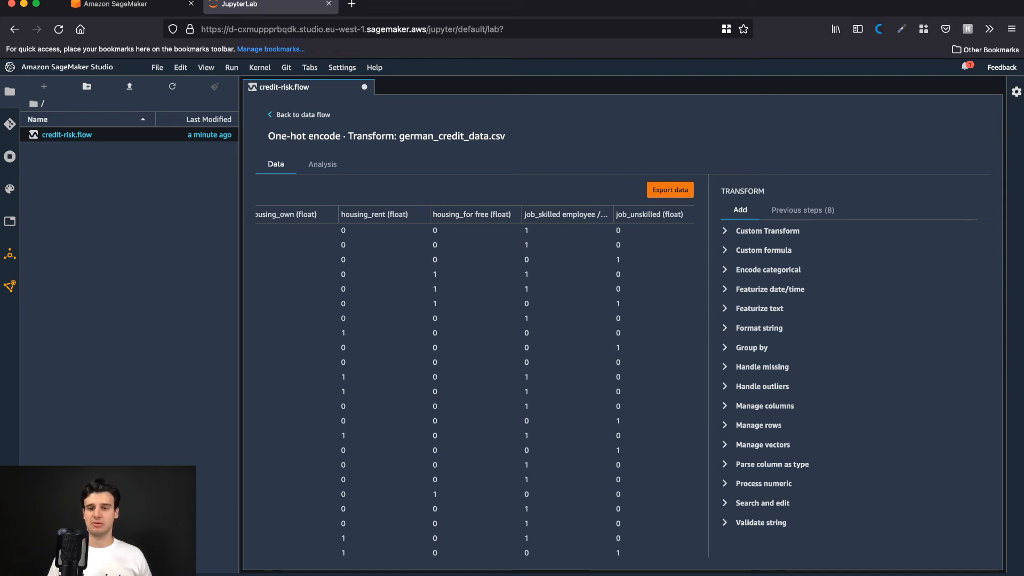
pyautogui.click(764, 406)
pyautogui.click(741, 455)
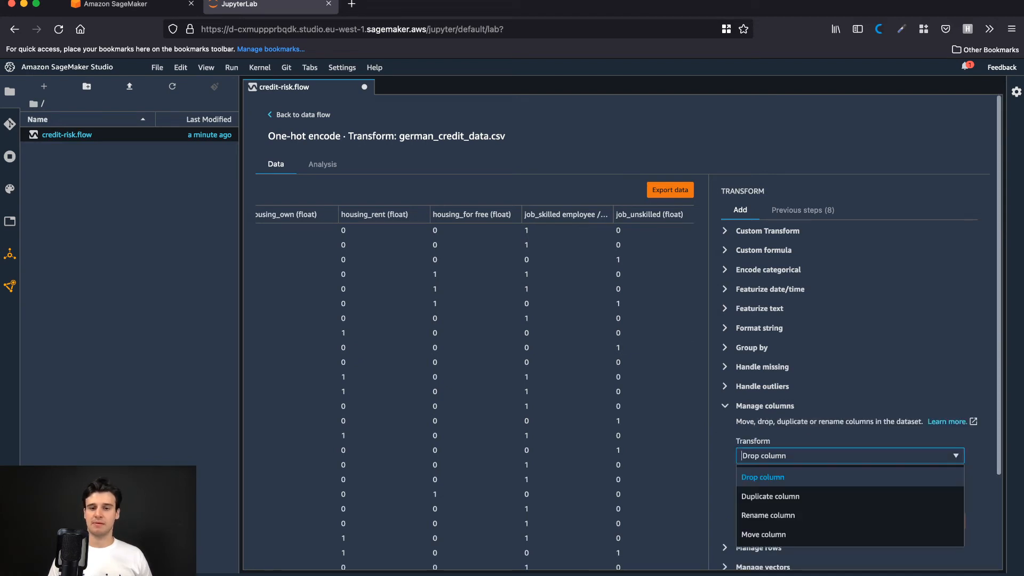
pyautogui.click(768, 515)
pyautogui.scroll(-2, 768, 502)
pyautogui.click(768, 413)
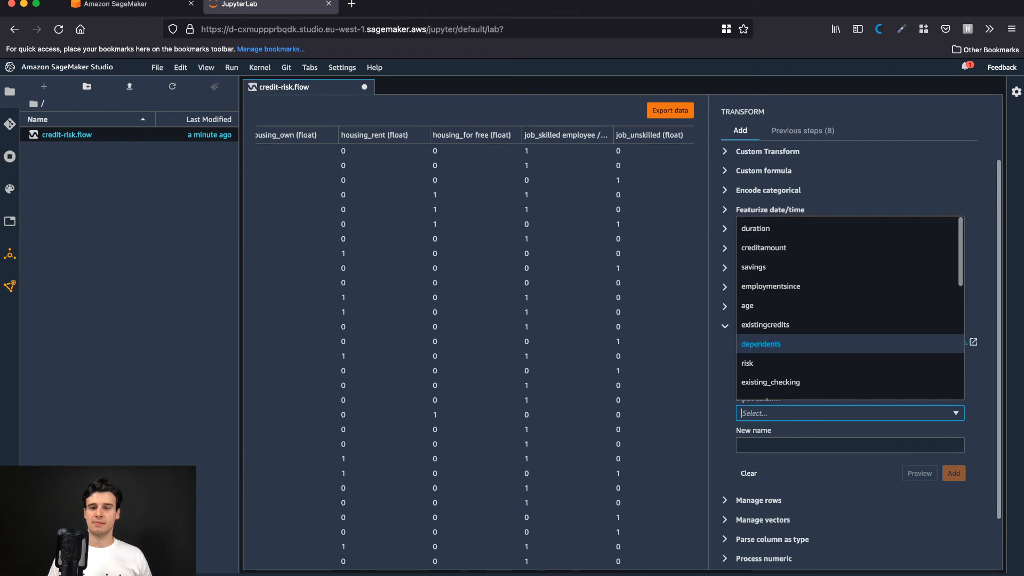
pyautogui.scroll(-5, 768, 341)
pyautogui.click(776, 336)
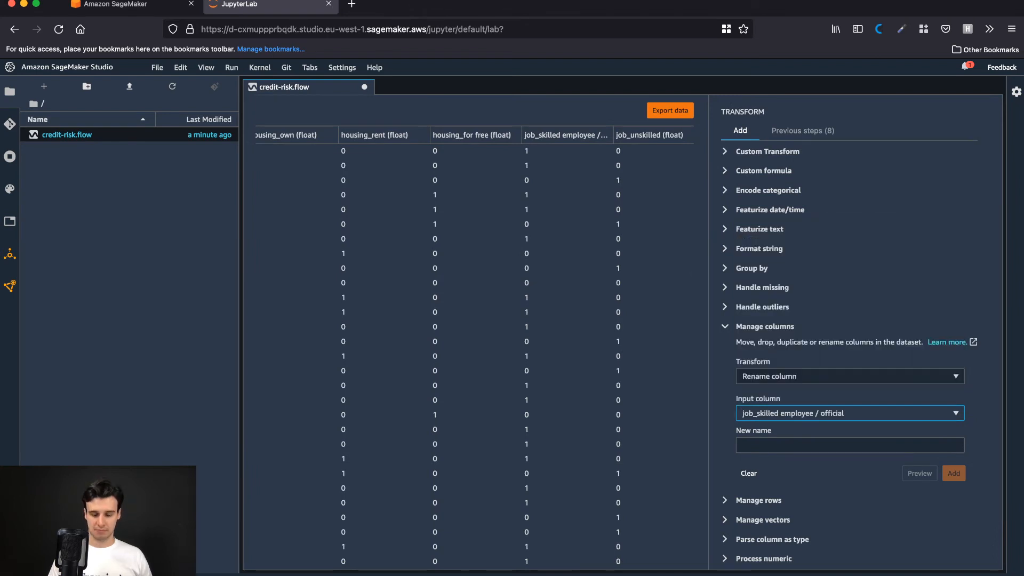
# Step: Set the new column name to job_skilled_official, preview the rename and add it
pyautogui.click(850, 445)
pyautogui.write('job_sk')
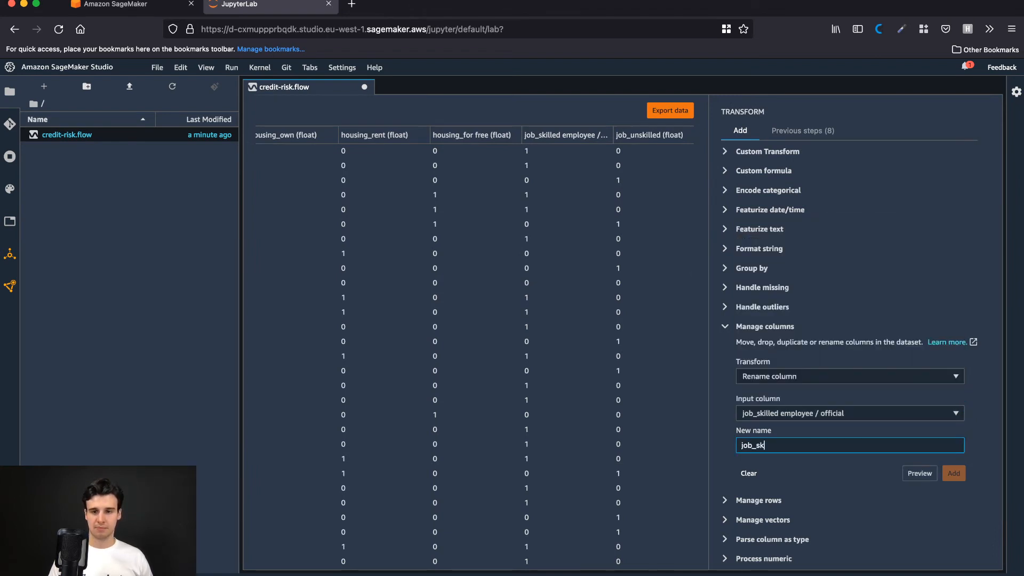
pyautogui.write('illed_')
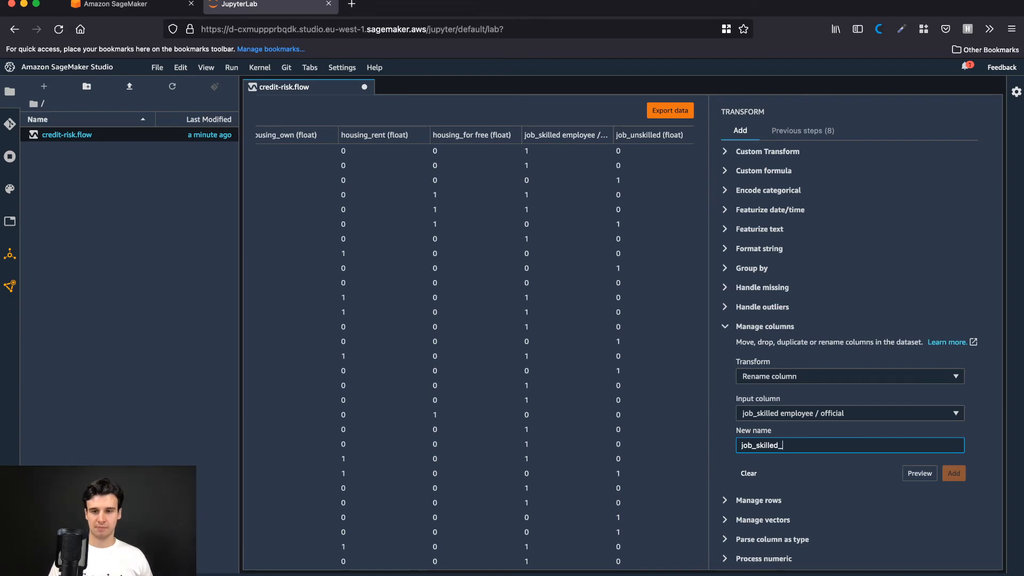
pyautogui.write('official')
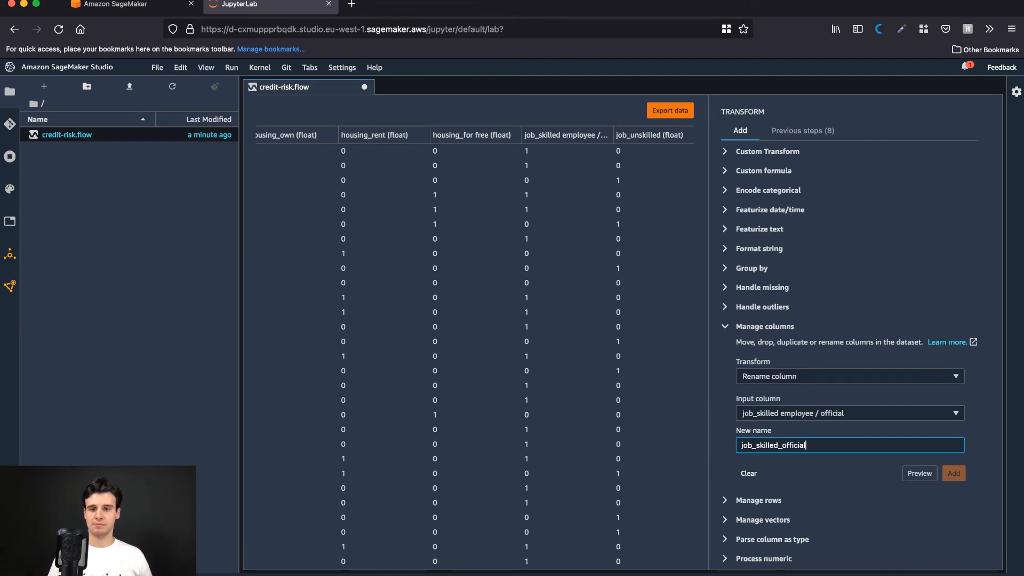
pyautogui.click(919, 473)
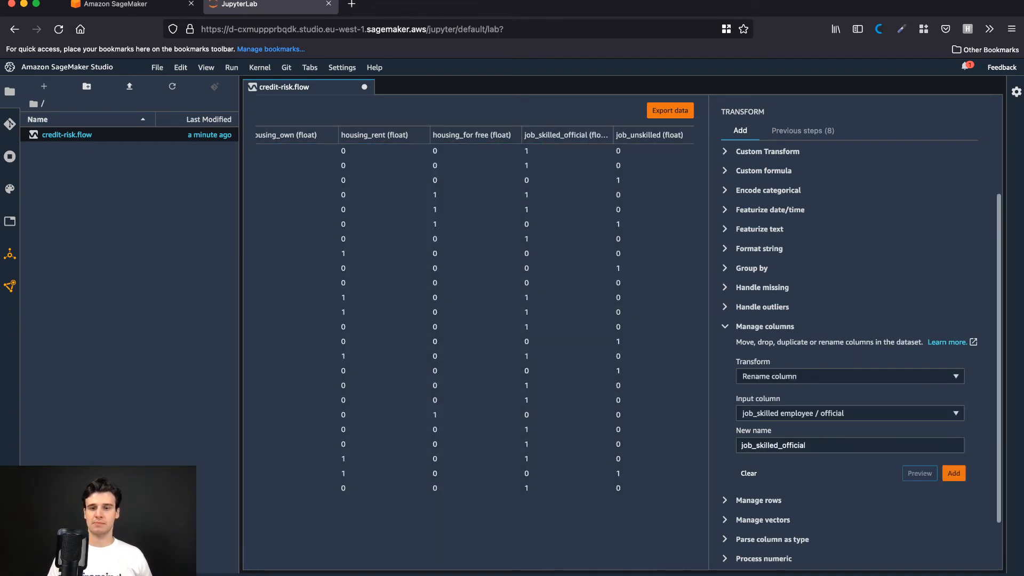
pyautogui.click(953, 473)
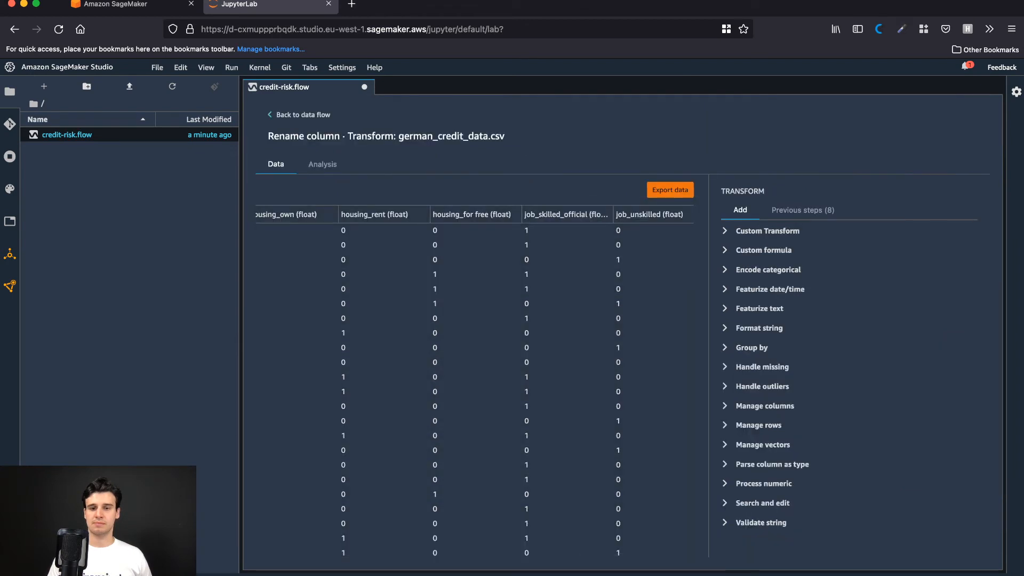
# Step: Start a Rename column transform with job_management / highly skilled as its input column
pyautogui.click(765, 406)
pyautogui.click(849, 455)
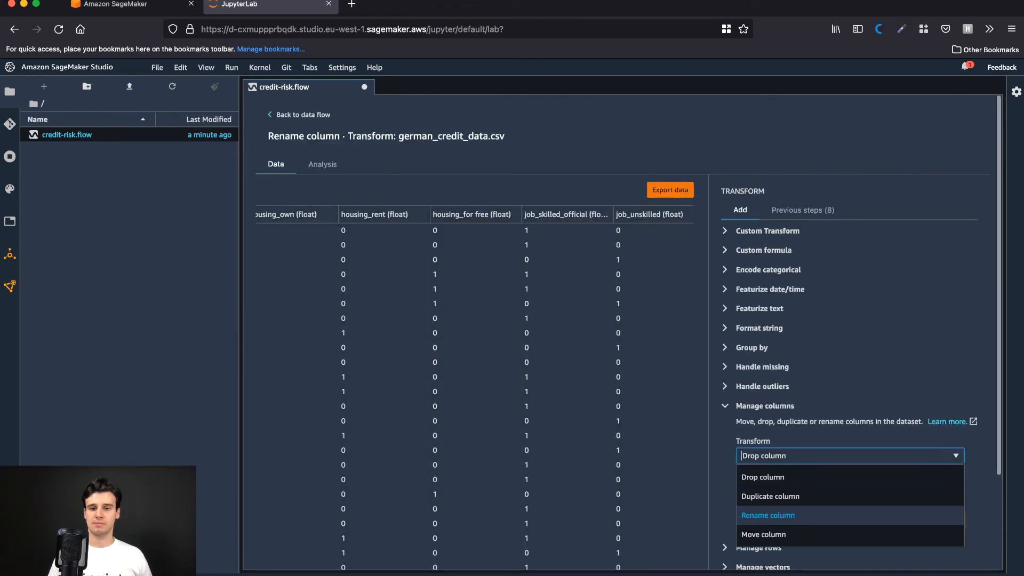
pyautogui.click(769, 514)
pyautogui.scroll(-3, 800, 480)
pyautogui.click(850, 358)
pyautogui.scroll(-5, 800, 401)
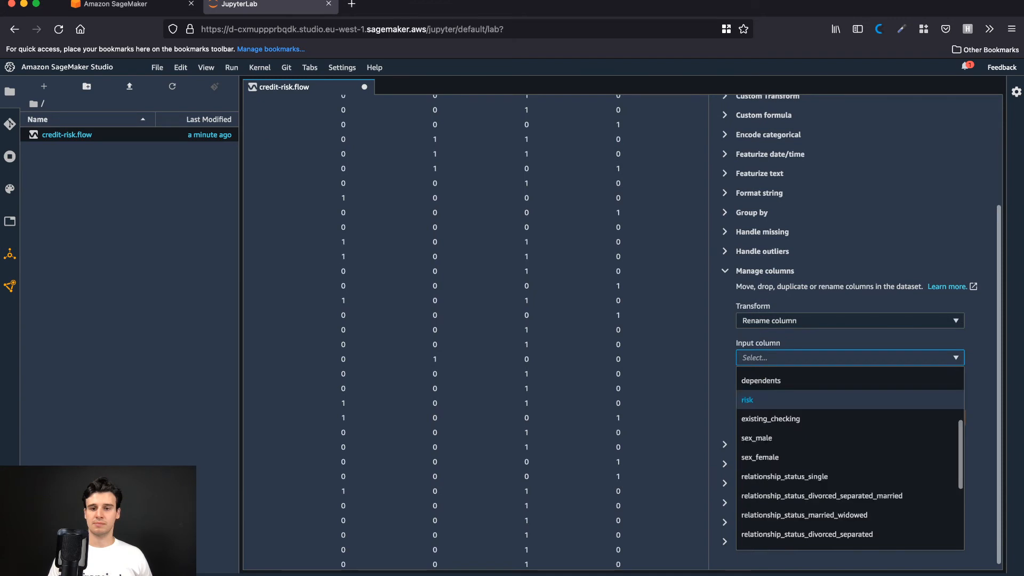
pyautogui.click(796, 519)
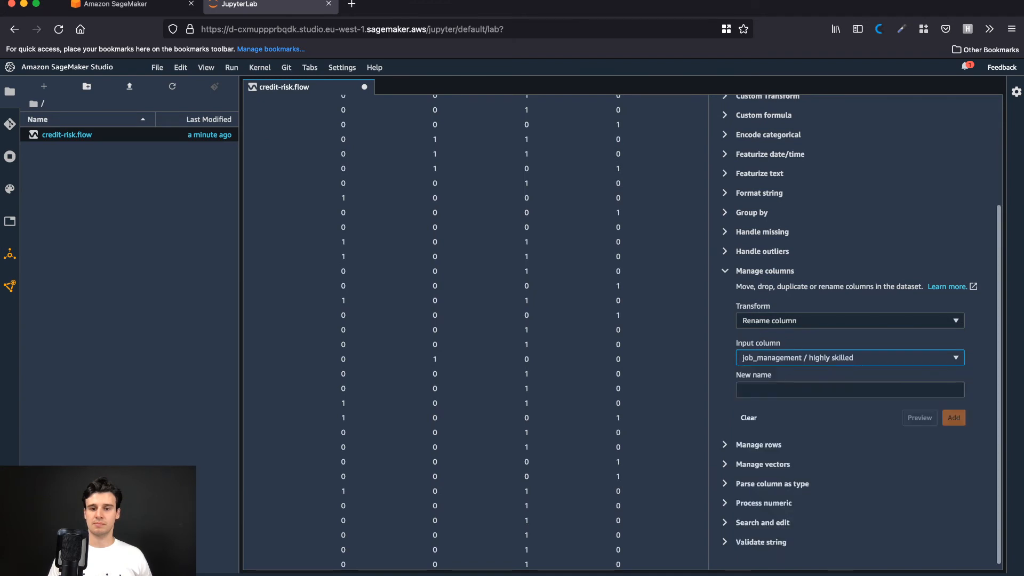
# Step: Set the new column name to job_management_highly_skilled, preview the rename and add it
pyautogui.click(850, 390)
pyautogui.write('job_')
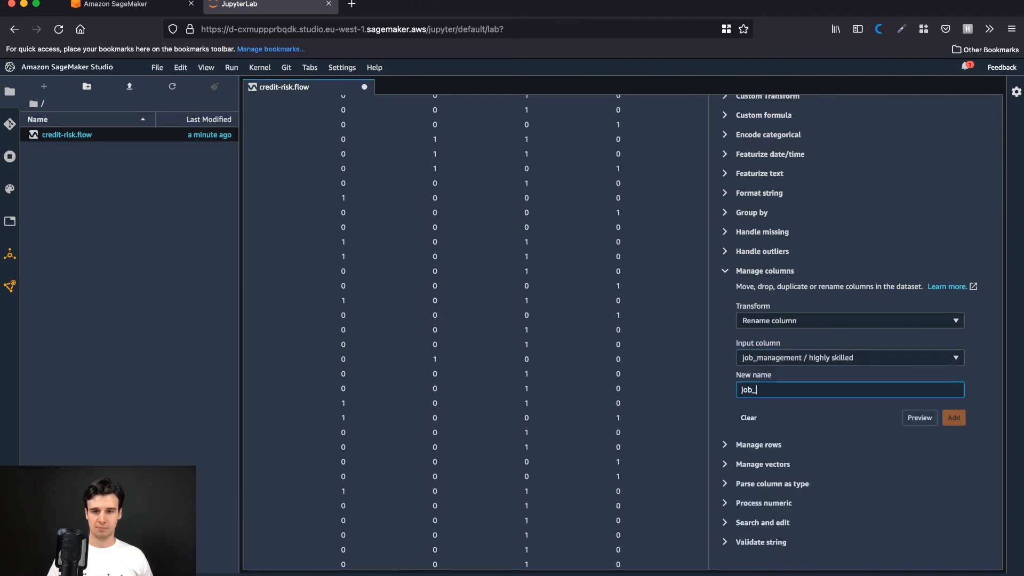
pyautogui.write('management_')
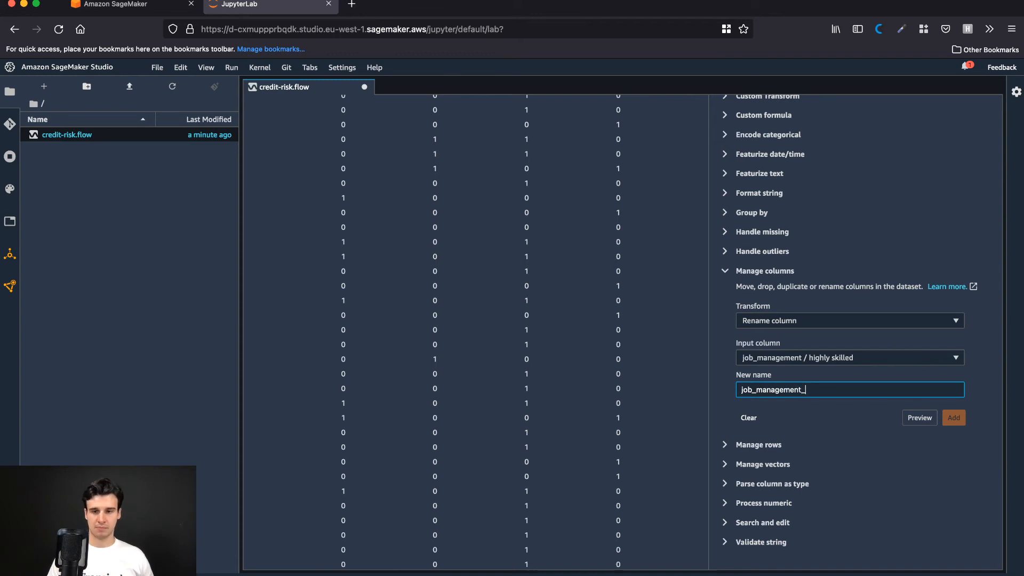
pyautogui.write('killed')
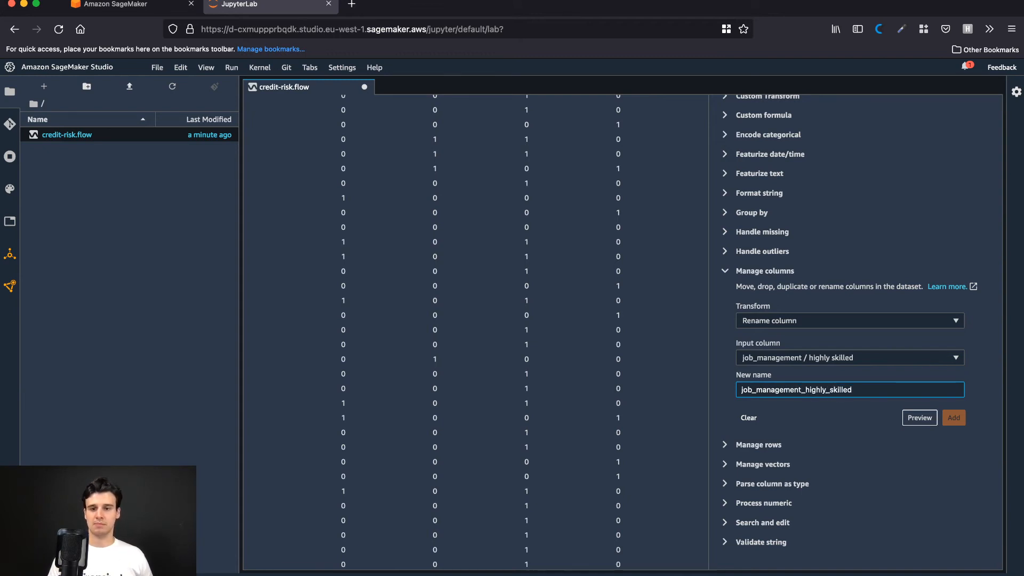
pyautogui.click(920, 417)
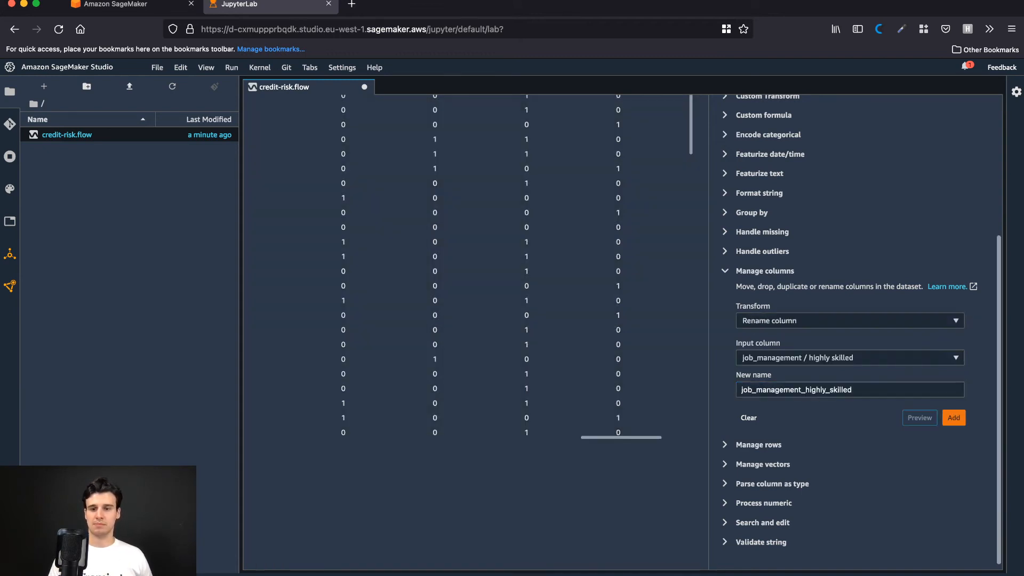
pyautogui.click(953, 417)
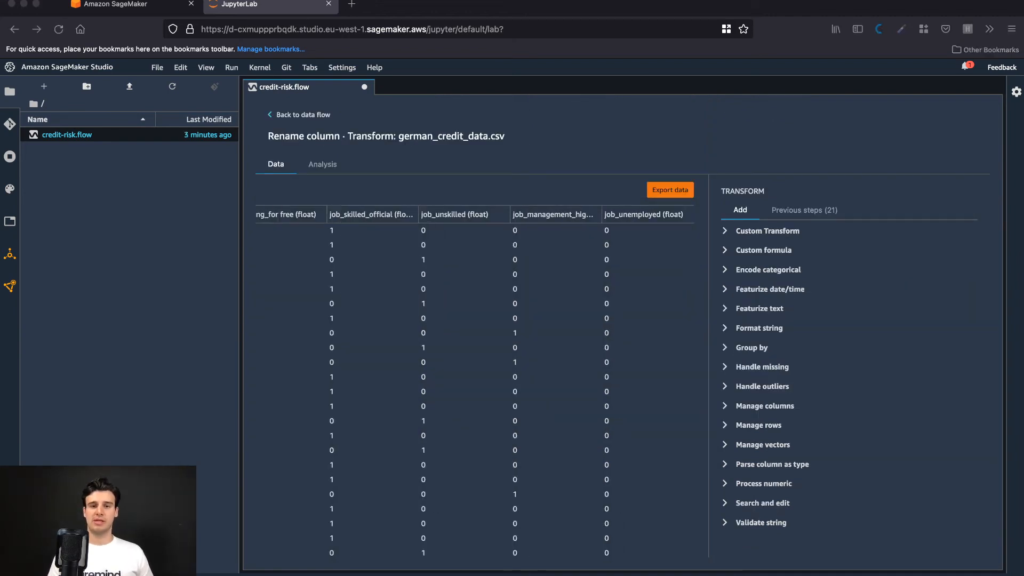
# Step: Start an Ordinal encode transform with risk as its input column
pyautogui.hscroll(-15, 475, 381)
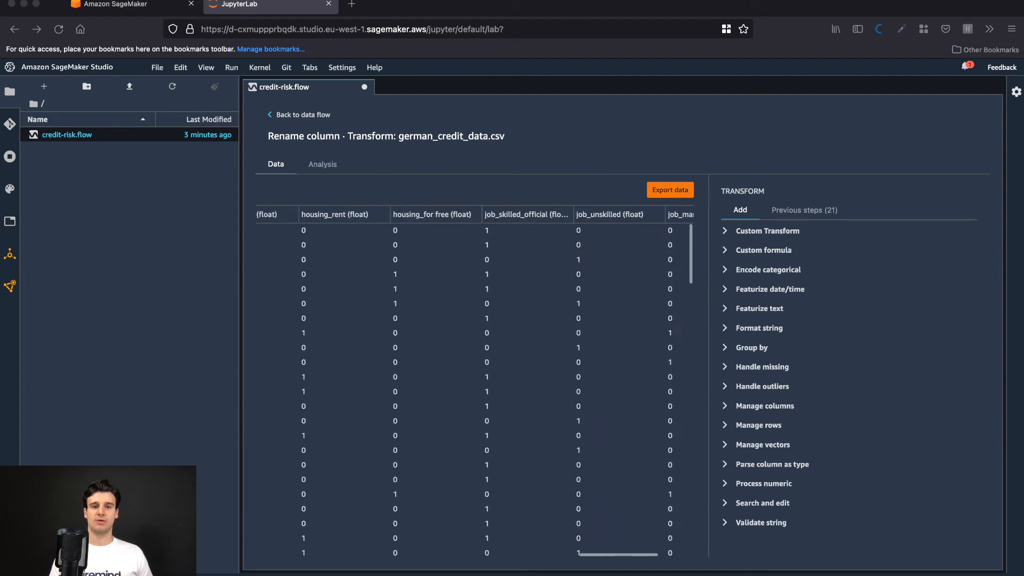
pyautogui.hscroll(-15, 475, 381)
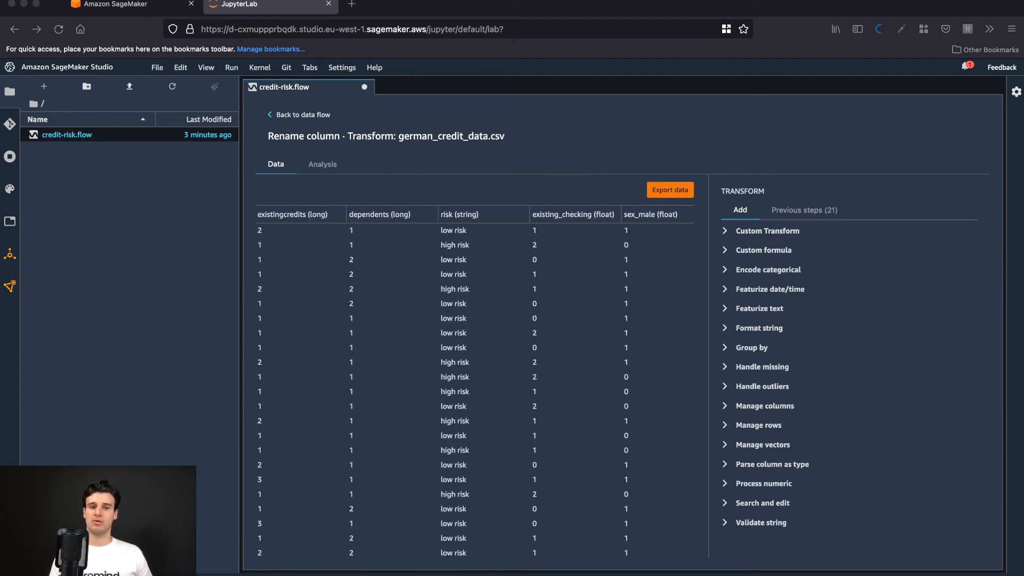
pyautogui.scroll(-3, 474, 381)
pyautogui.hscroll(-5, 475, 381)
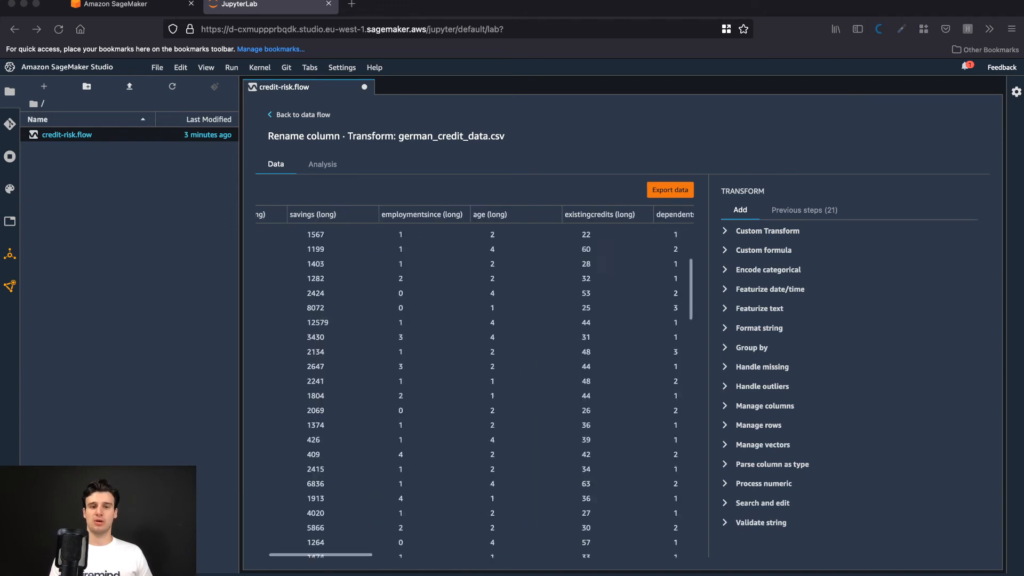
pyautogui.hscroll(8, 474, 381)
pyautogui.hscroll(-3, 475, 381)
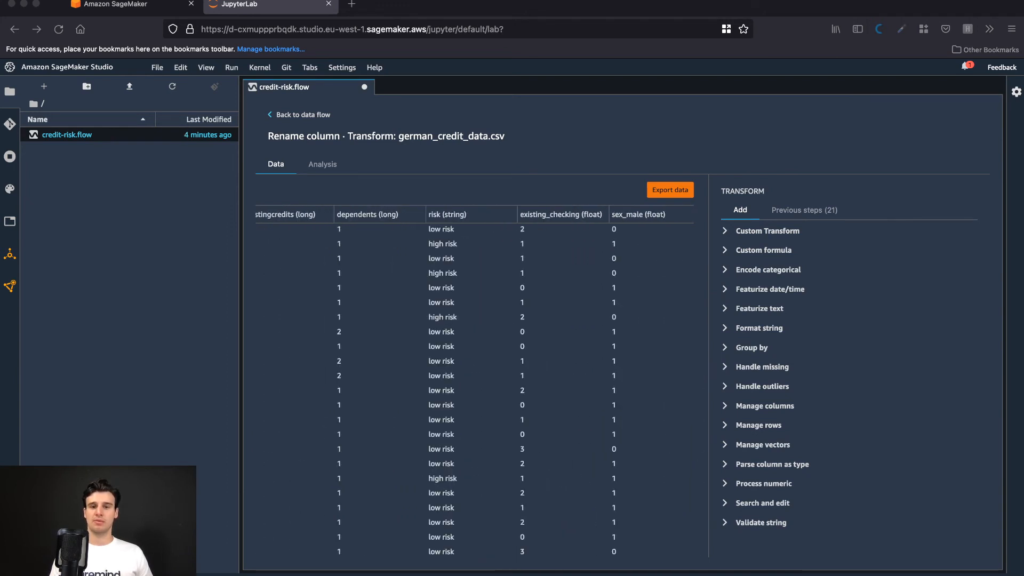
pyautogui.click(768, 270)
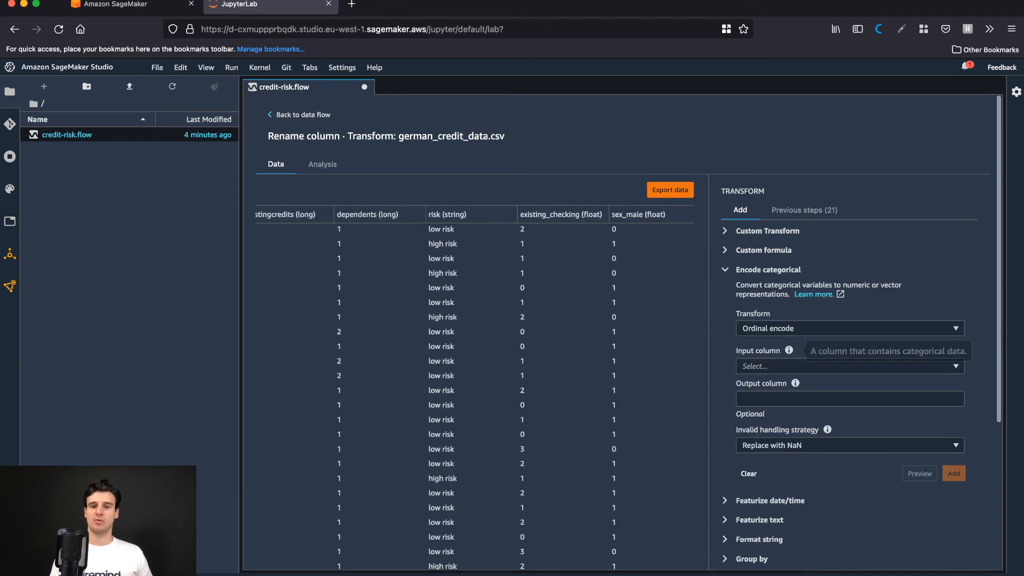
pyautogui.click(800, 366)
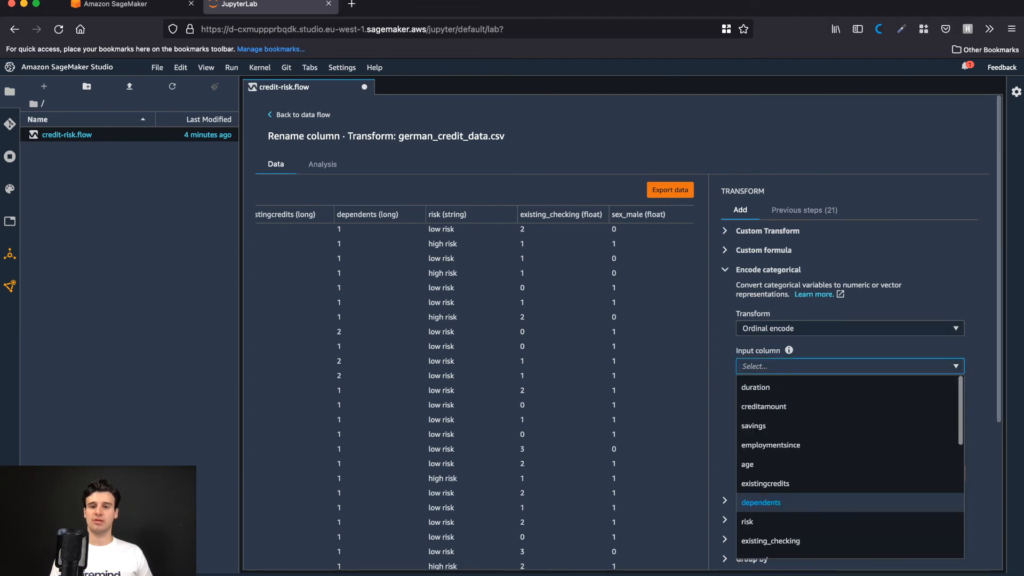
pyautogui.click(790, 521)
pyautogui.scroll(-1, 800, 374)
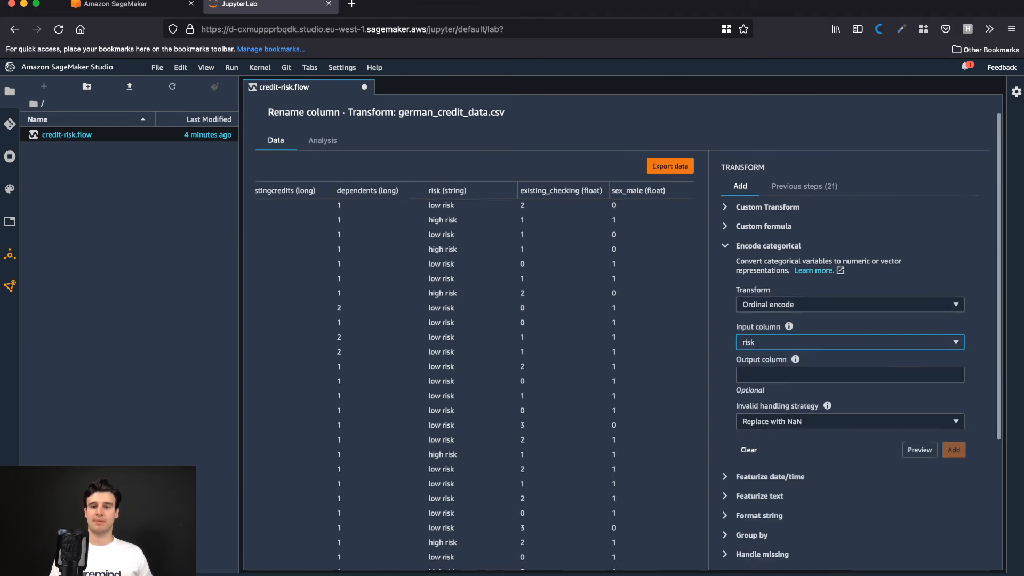
# Step: Try to preview the ordinal encoding with risk as the output column
pyautogui.click(800, 347)
pyautogui.write('risk')
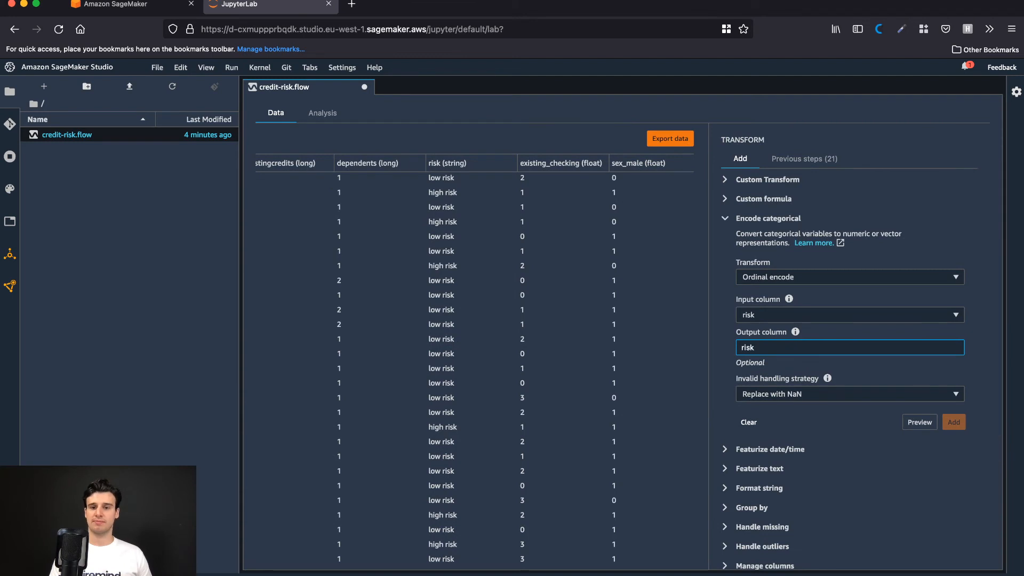
pyautogui.click(919, 422)
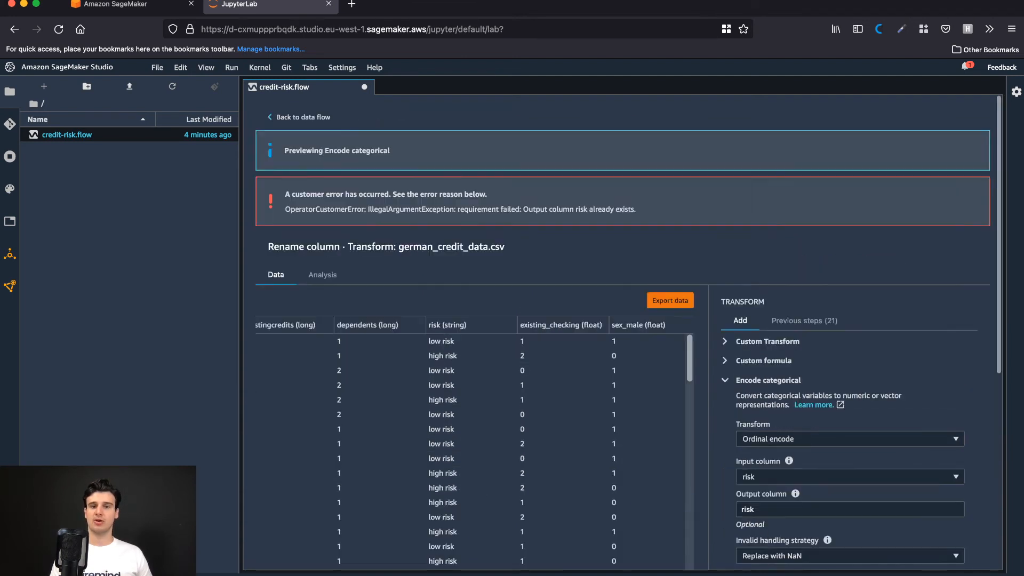
# Step: Set the ordinal encoding's output column to target, preview the new column and add the transform
pyautogui.scroll(-3, 624, 330)
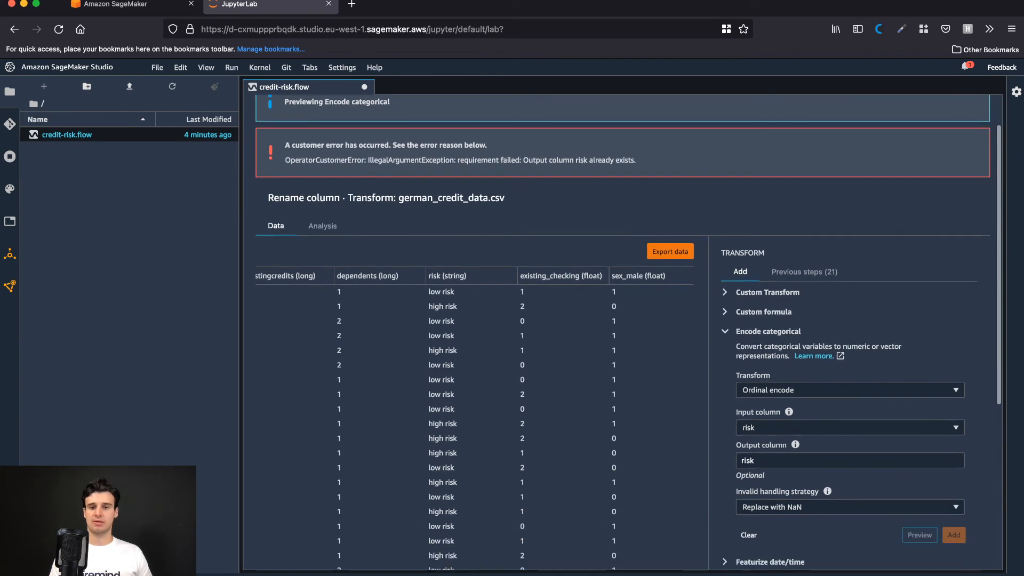
pyautogui.click(800, 424)
pyautogui.press('super+a')
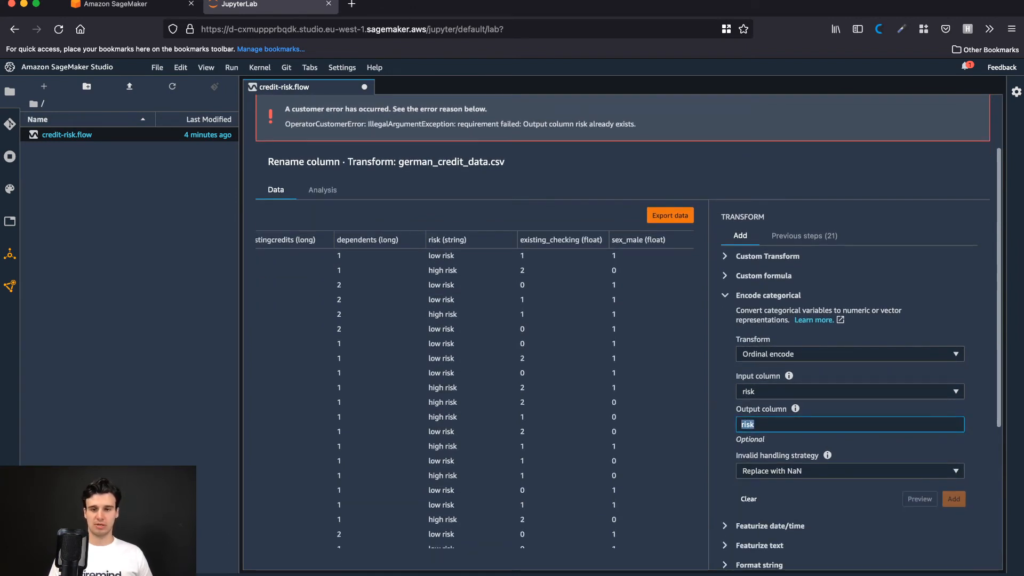
pyautogui.write('target')
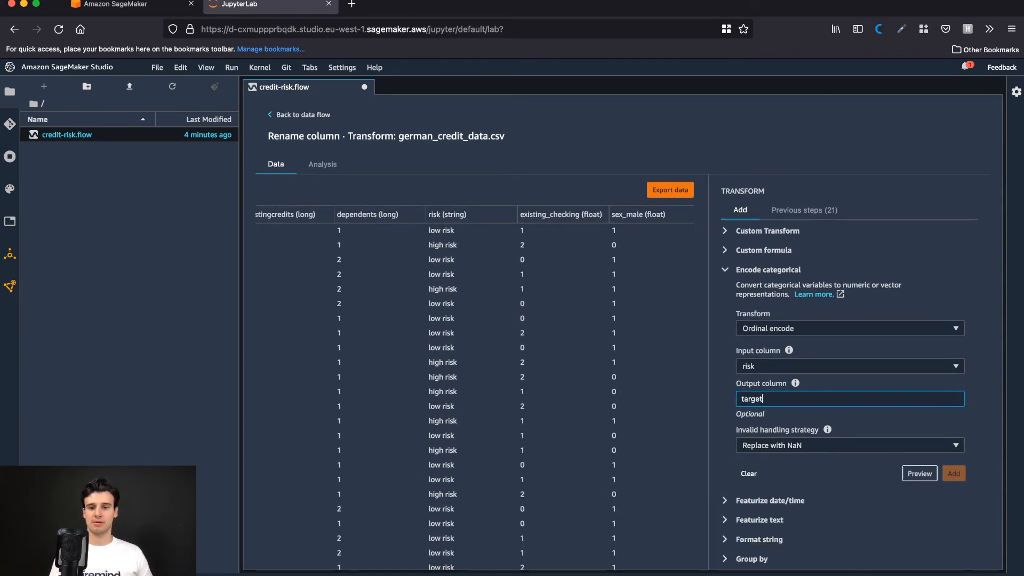
pyautogui.click(920, 473)
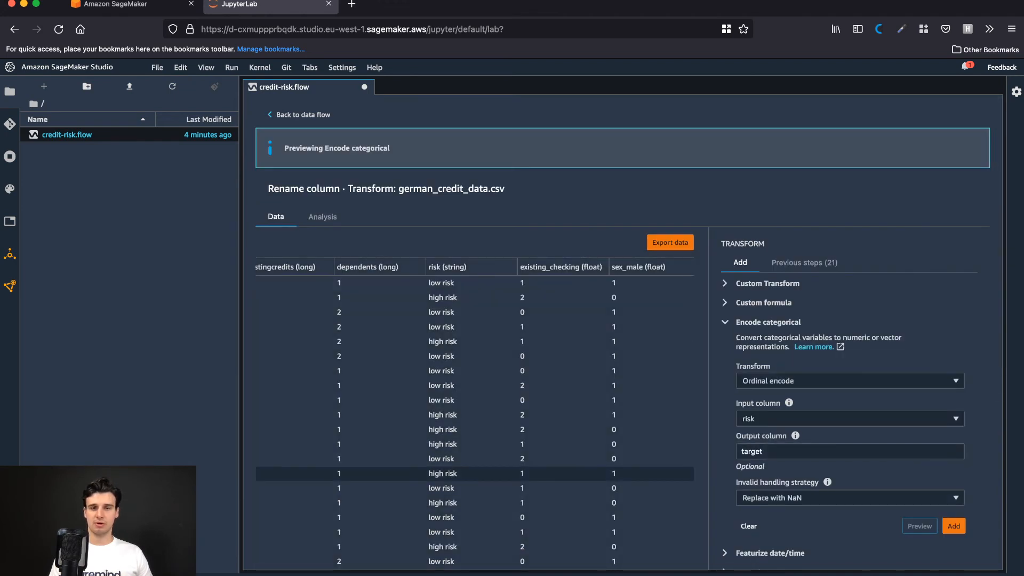
pyautogui.hscroll(10, 474, 458)
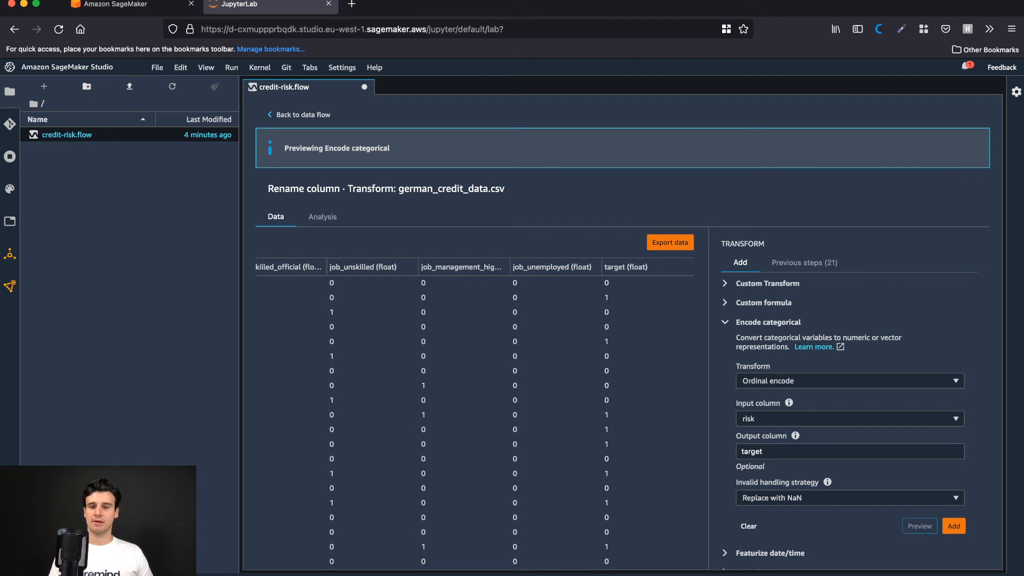
pyautogui.click(954, 526)
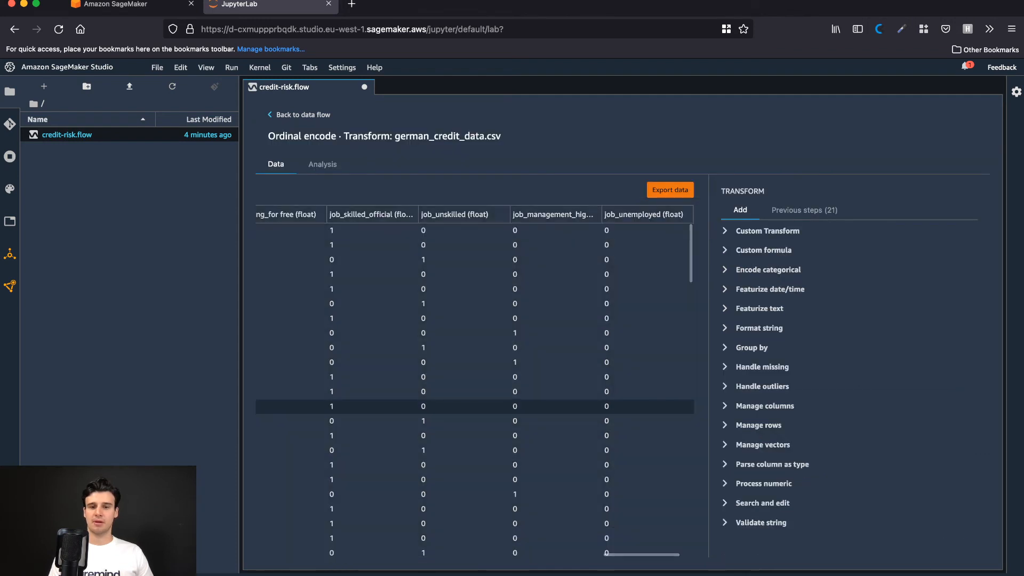
# Step: Drop the original risk column from the dataset, previewing the transform before adding it
pyautogui.hscroll(-10, 475, 395)
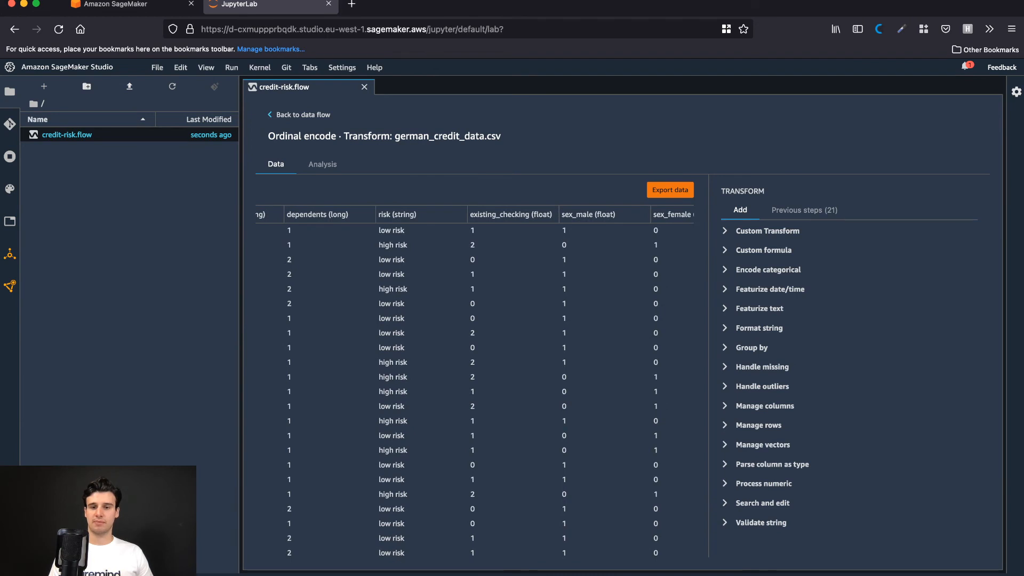
pyautogui.click(765, 405)
pyautogui.click(851, 493)
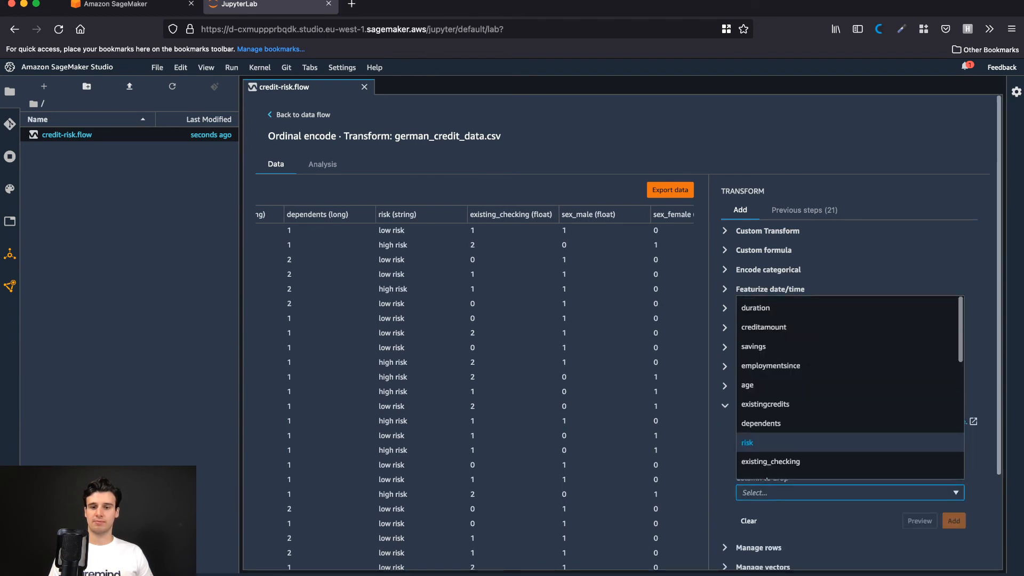
pyautogui.click(747, 443)
pyautogui.scroll(-3, 850, 426)
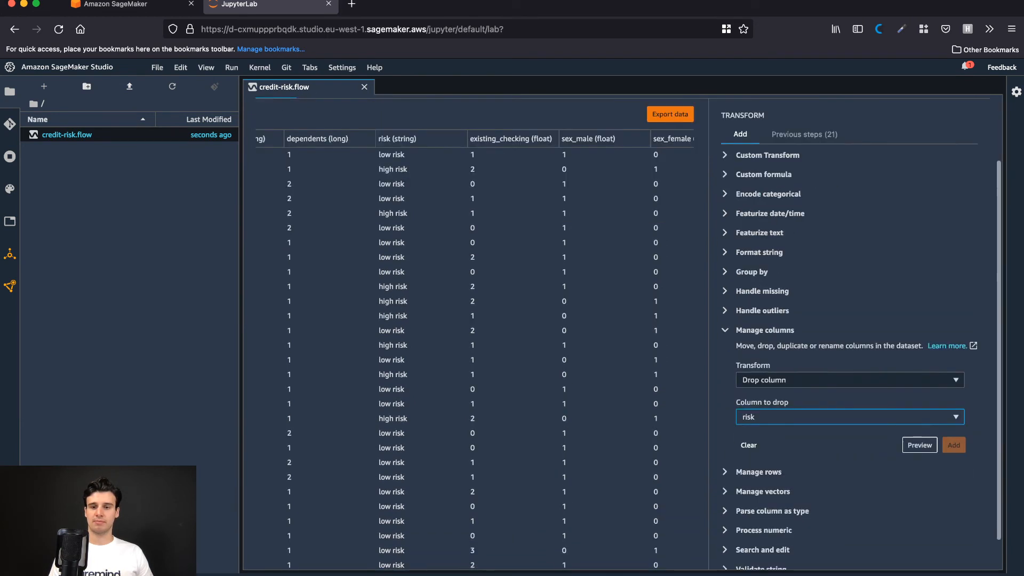
pyautogui.click(919, 445)
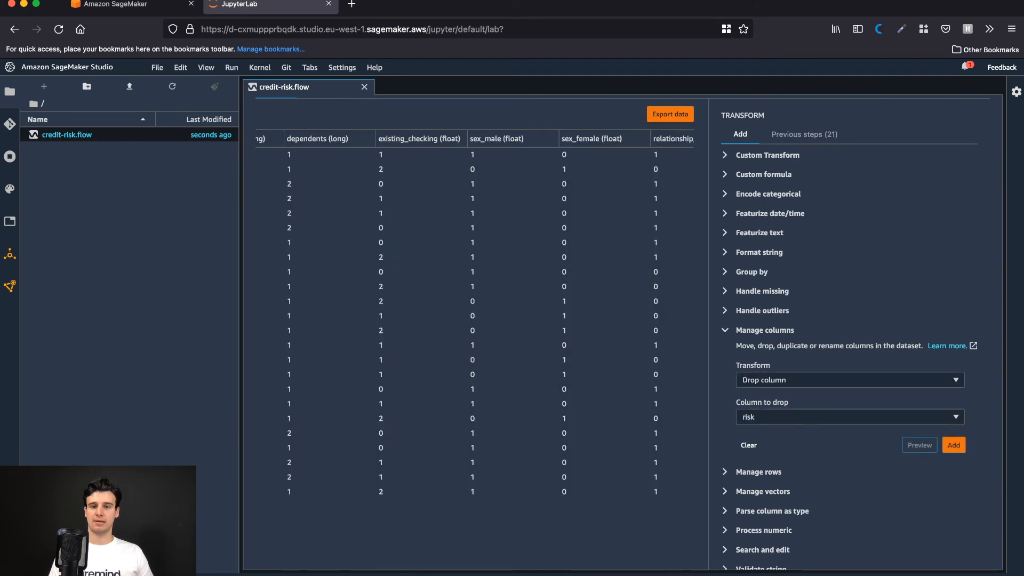
pyautogui.click(954, 444)
# Step: Start a Scale values transform with the Standard scaler and creditamount as its input column
pyautogui.hscroll(5, 475, 392)
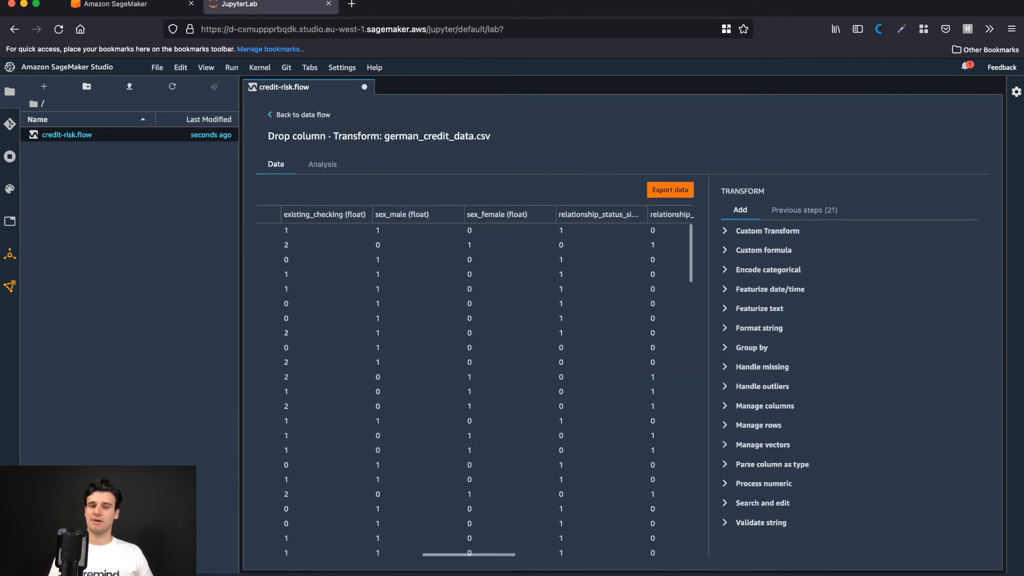
pyautogui.hscroll(10, 474, 392)
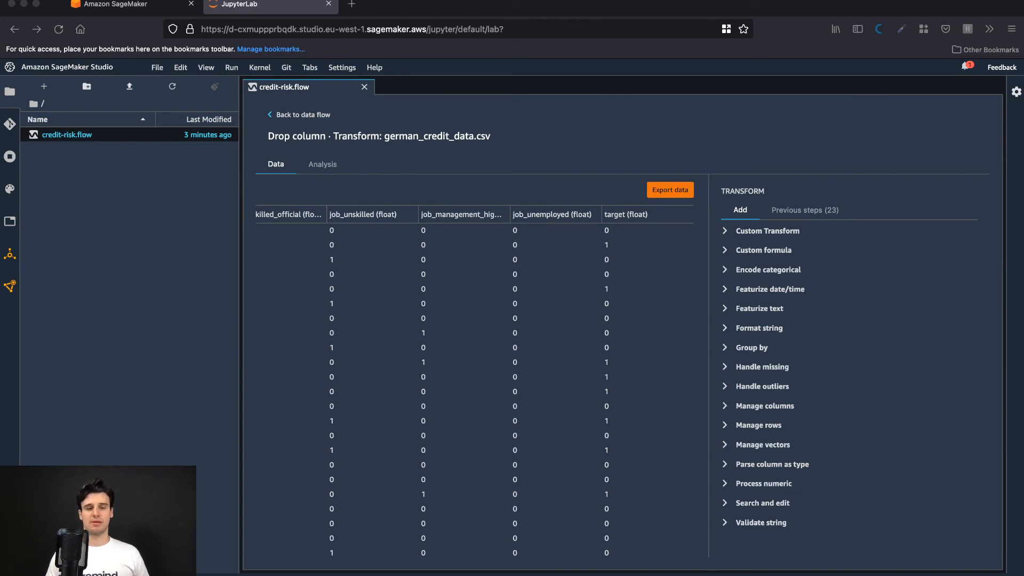
pyautogui.hscroll(-15, 474, 381)
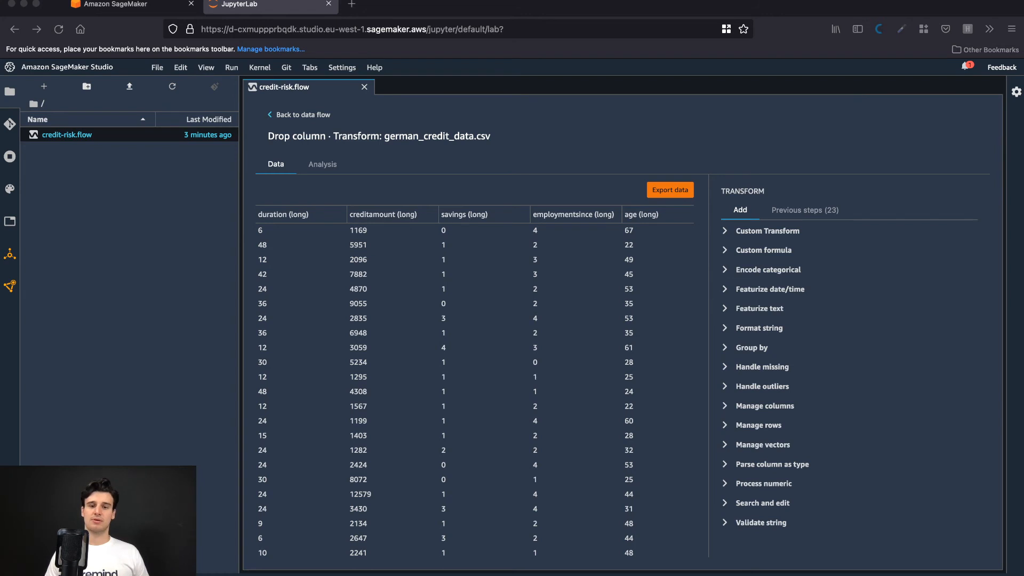
pyautogui.click(764, 484)
pyautogui.scroll(-5, 764, 483)
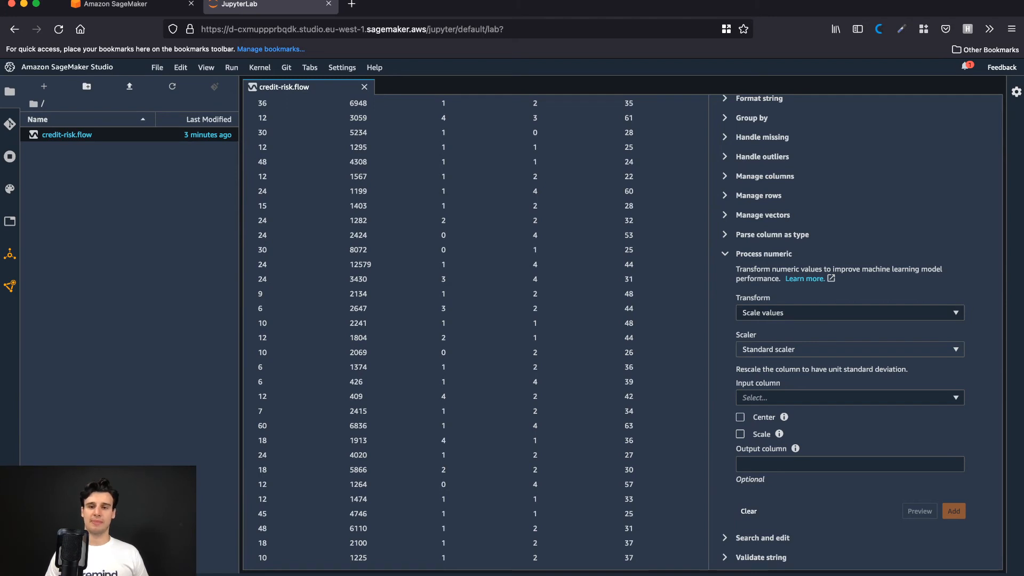
pyautogui.click(741, 350)
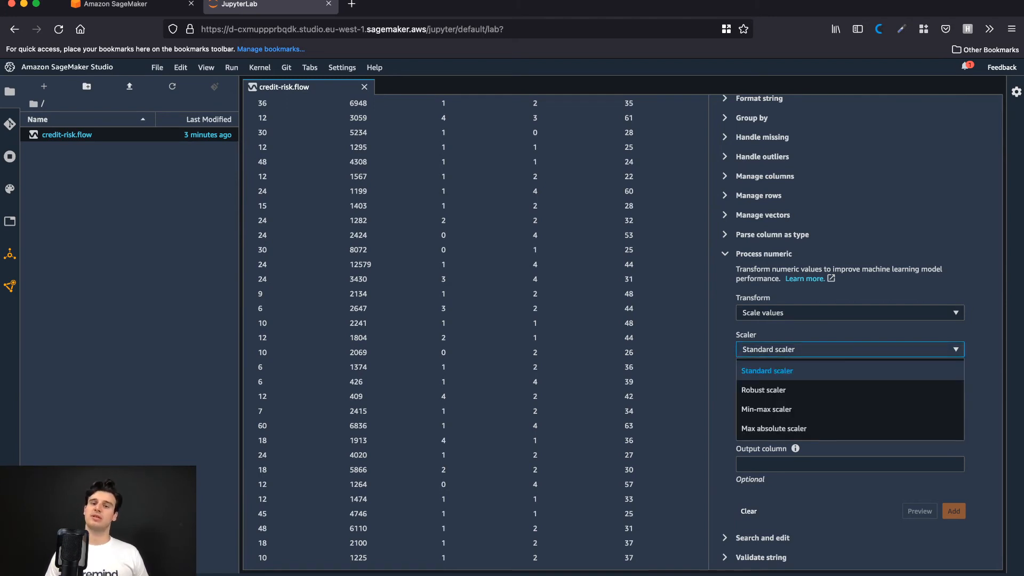
pyautogui.press('Escape')
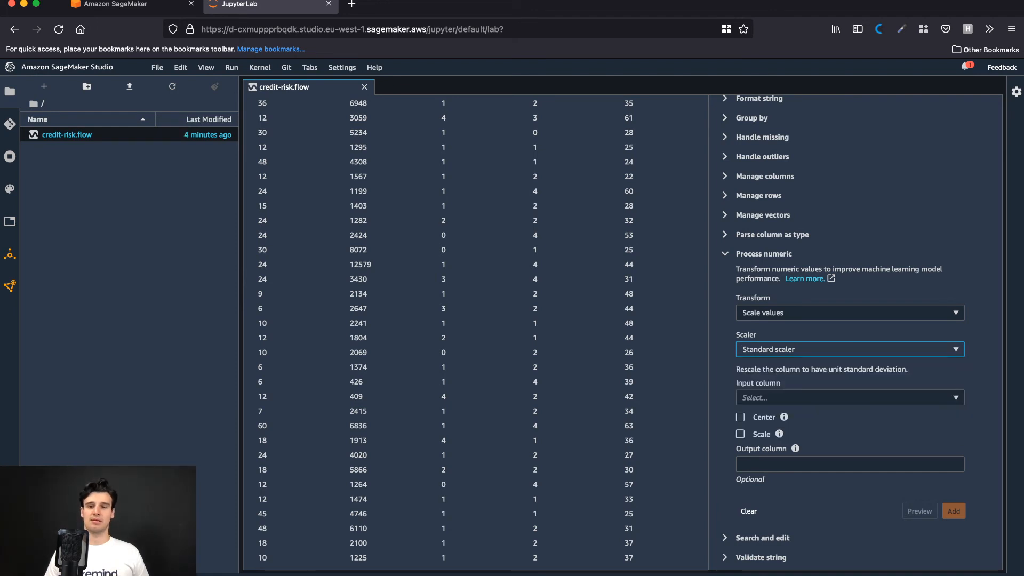
pyautogui.click(850, 397)
pyautogui.click(850, 232)
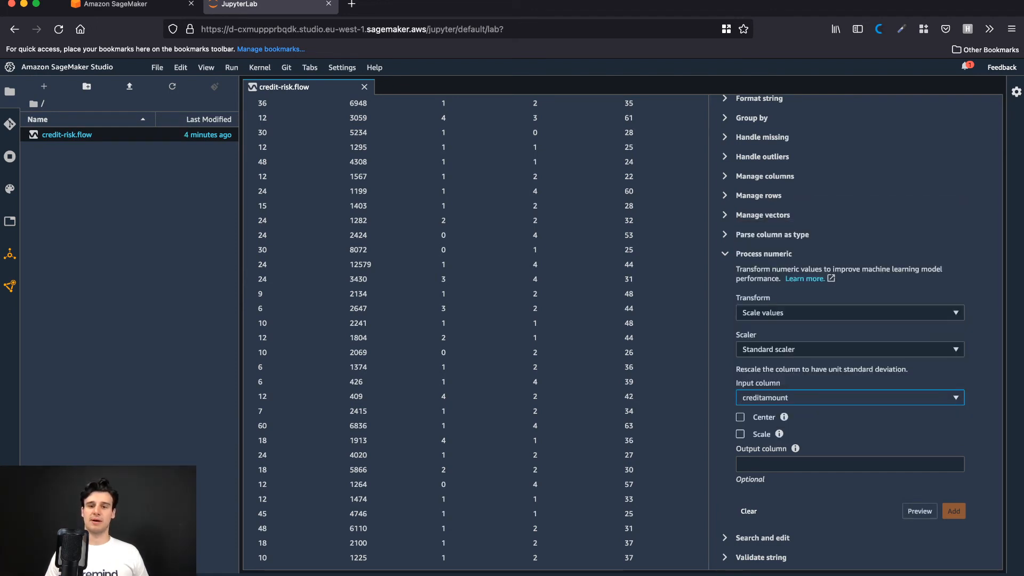
# Step: Set the scaling's output column to creditamount, preview the scaled values and add the transform
pyautogui.click(794, 464)
pyautogui.scroll(-1, 794, 464)
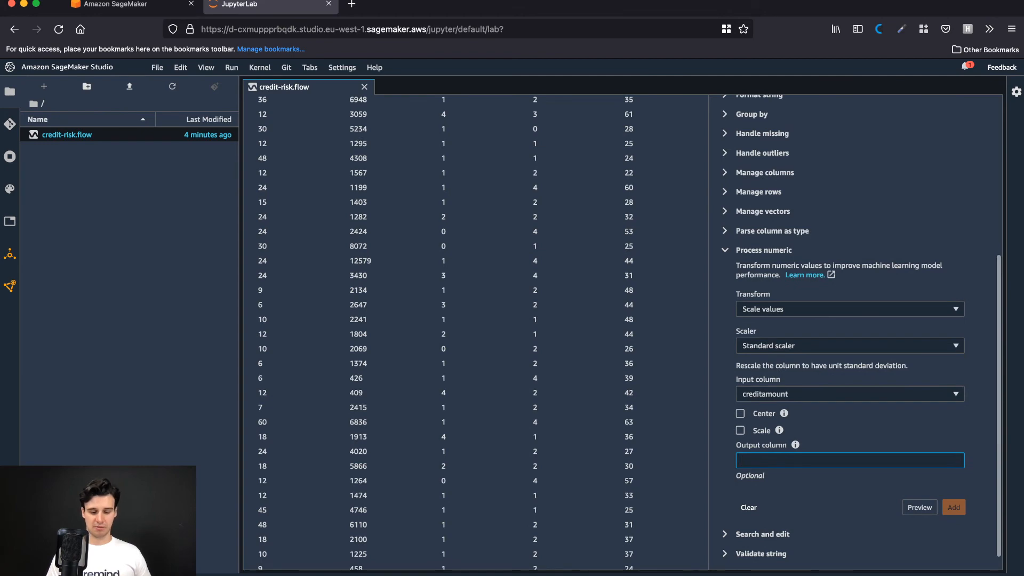
pyautogui.write('creditamount')
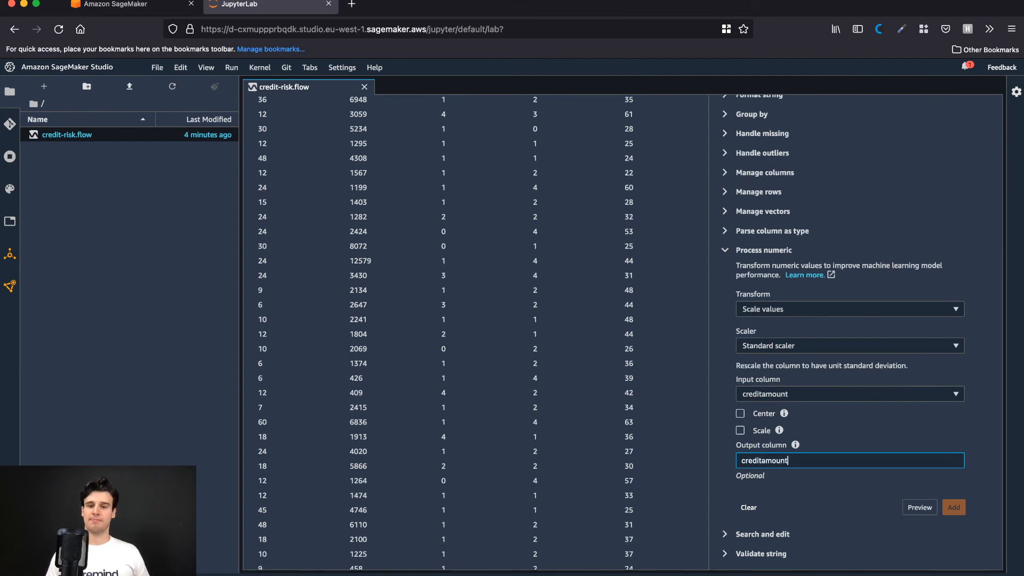
pyautogui.scroll(1, 850, 501)
pyautogui.click(920, 560)
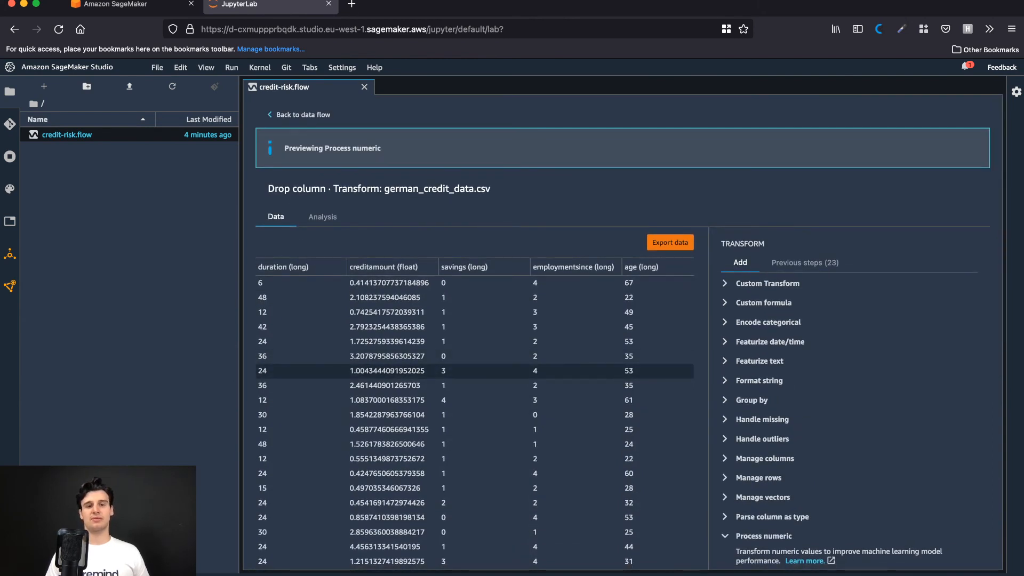
pyautogui.scroll(-10, 475, 370)
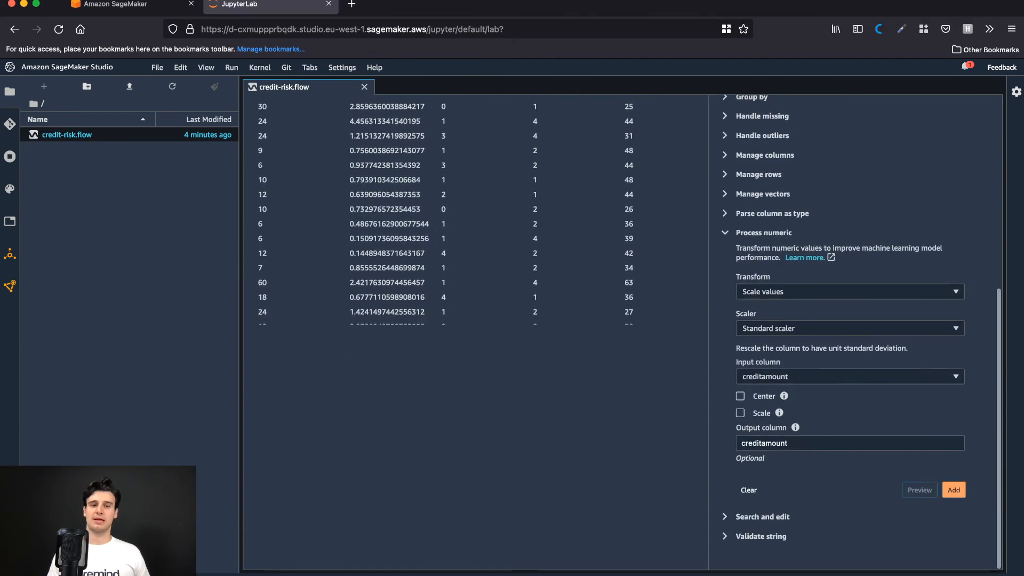
pyautogui.click(954, 489)
pyautogui.scroll(1, 474, 357)
pyautogui.scroll(2, 474, 368)
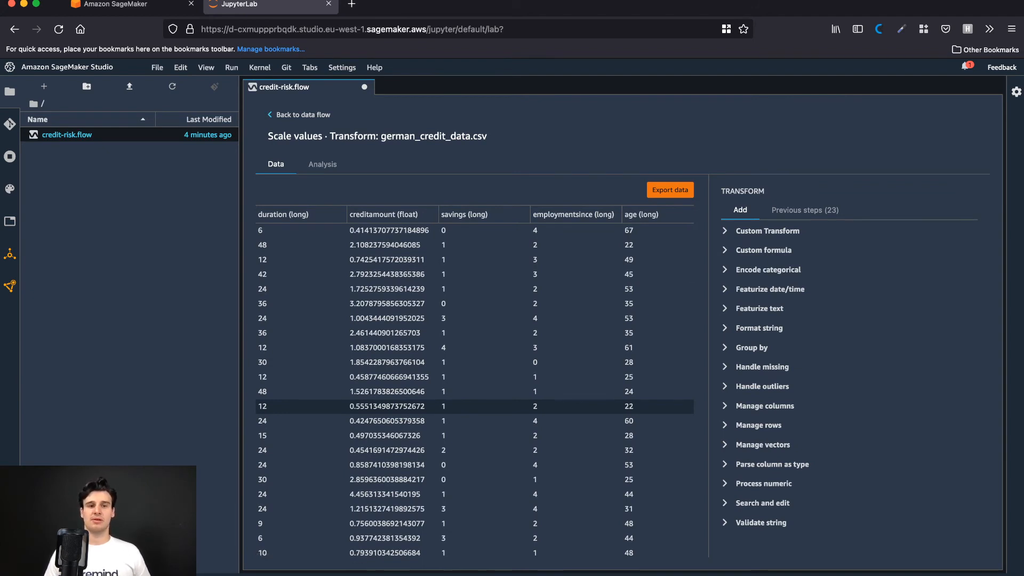
pyautogui.hscroll(1, 474, 399)
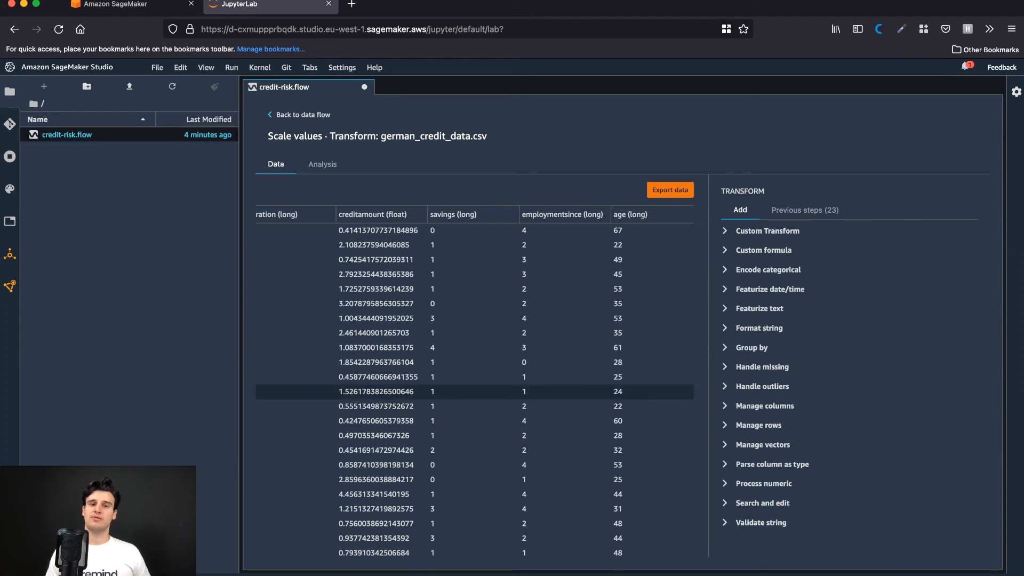
pyautogui.hscroll(-1, 474, 394)
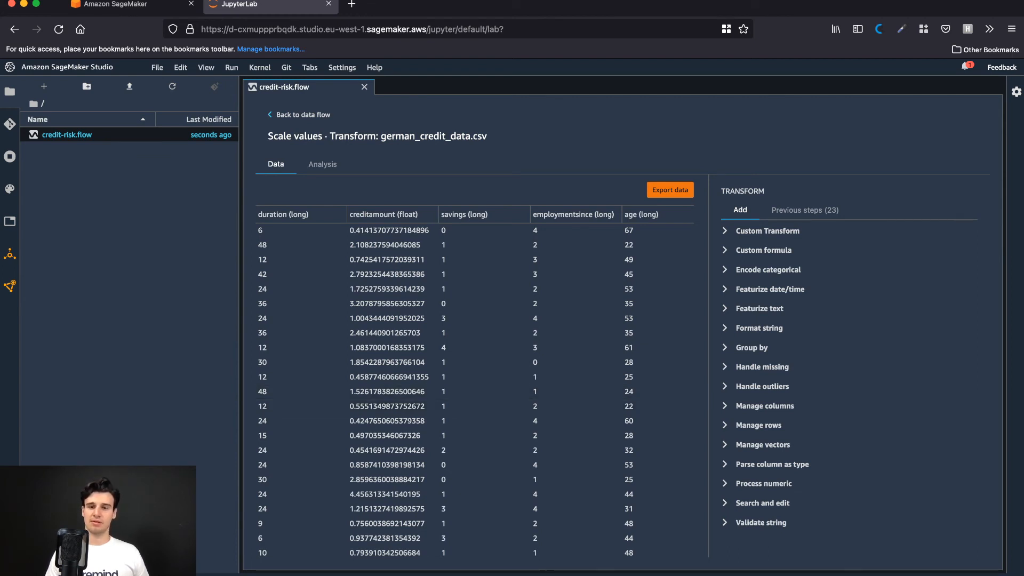
# Step: Move the target column to the start of the dataset, previewing the transform before adding it
pyautogui.click(765, 406)
pyautogui.scroll(-2, 774, 416)
pyautogui.click(800, 408)
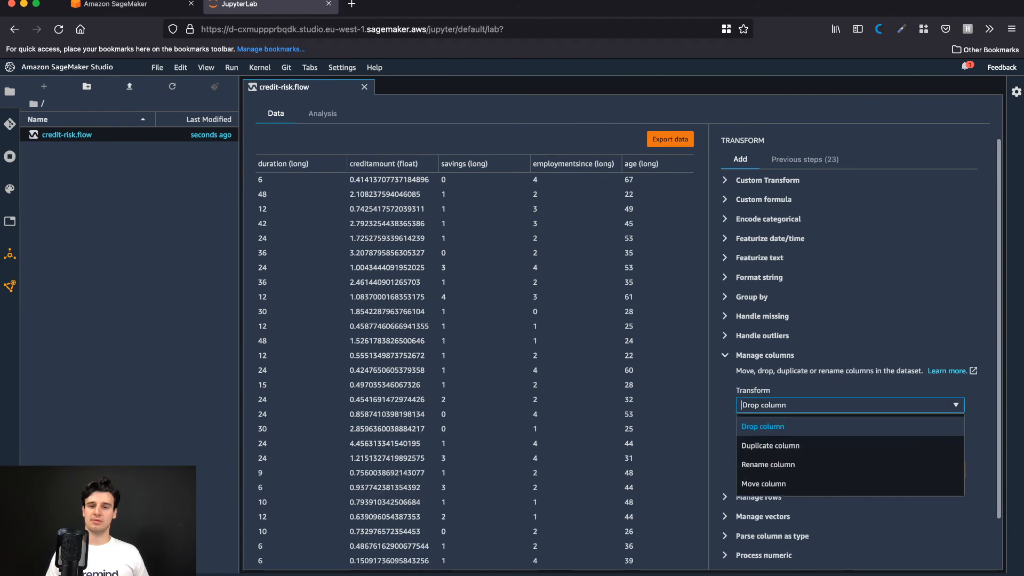
pyautogui.click(763, 486)
pyautogui.scroll(-3, 850, 427)
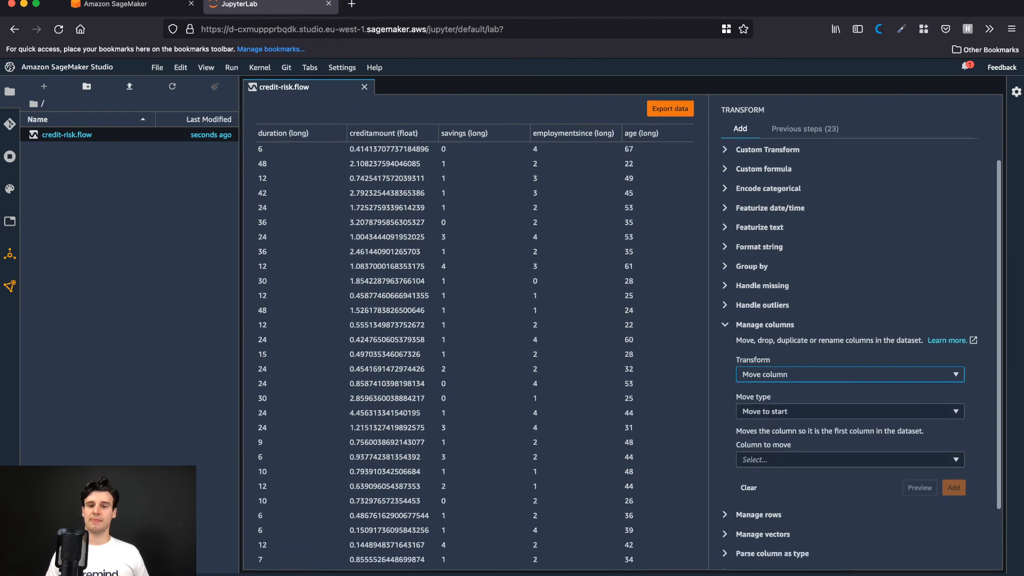
pyautogui.scroll(-2, 628, 335)
pyautogui.click(850, 384)
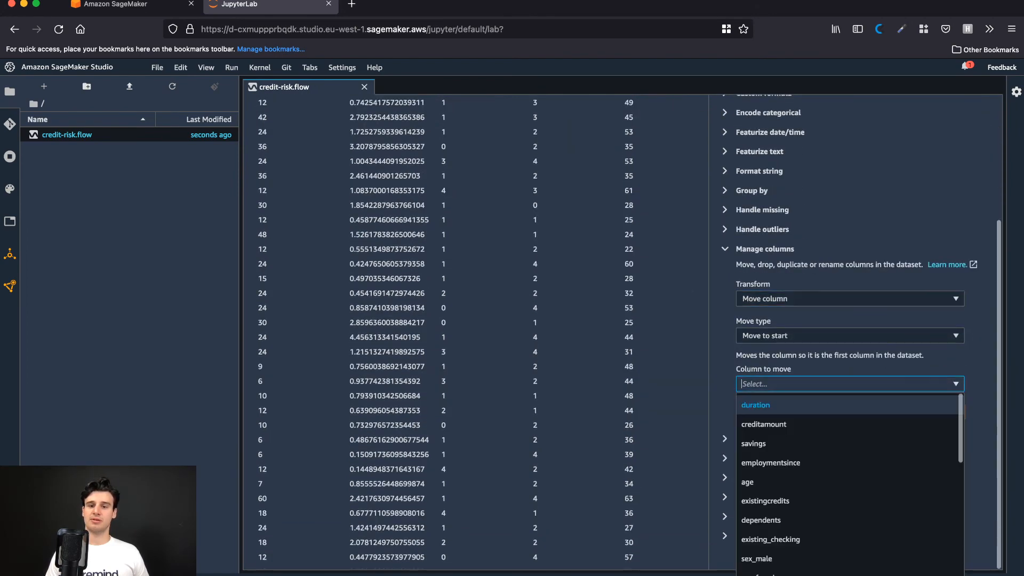
pyautogui.scroll(-6, 850, 480)
pyautogui.click(752, 563)
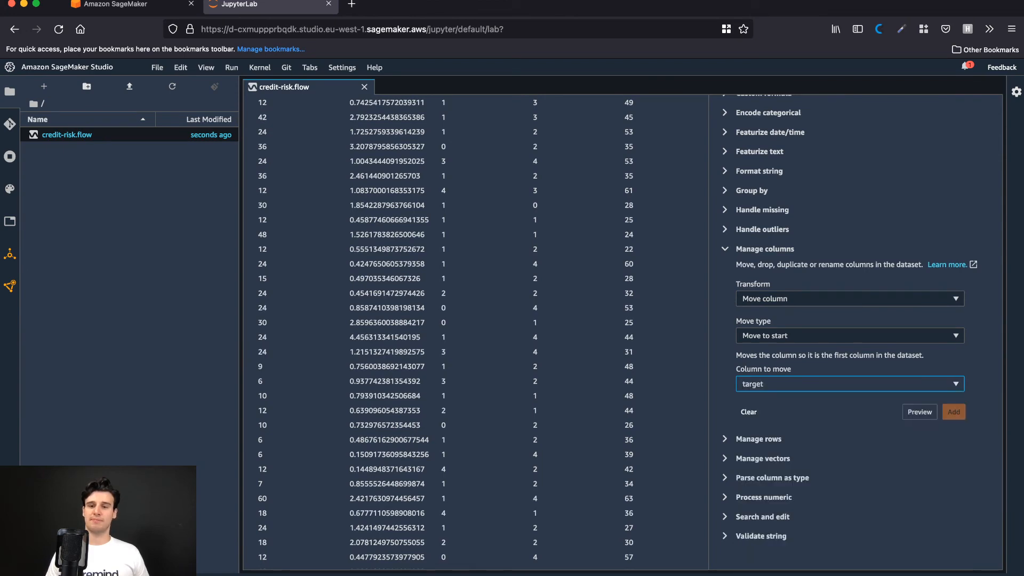
pyautogui.click(919, 412)
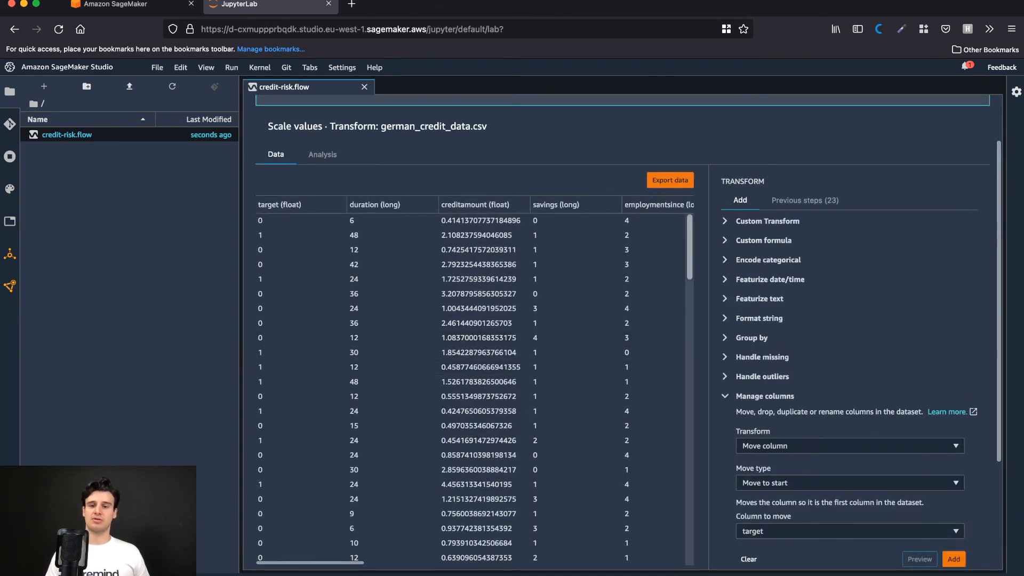
pyautogui.click(953, 559)
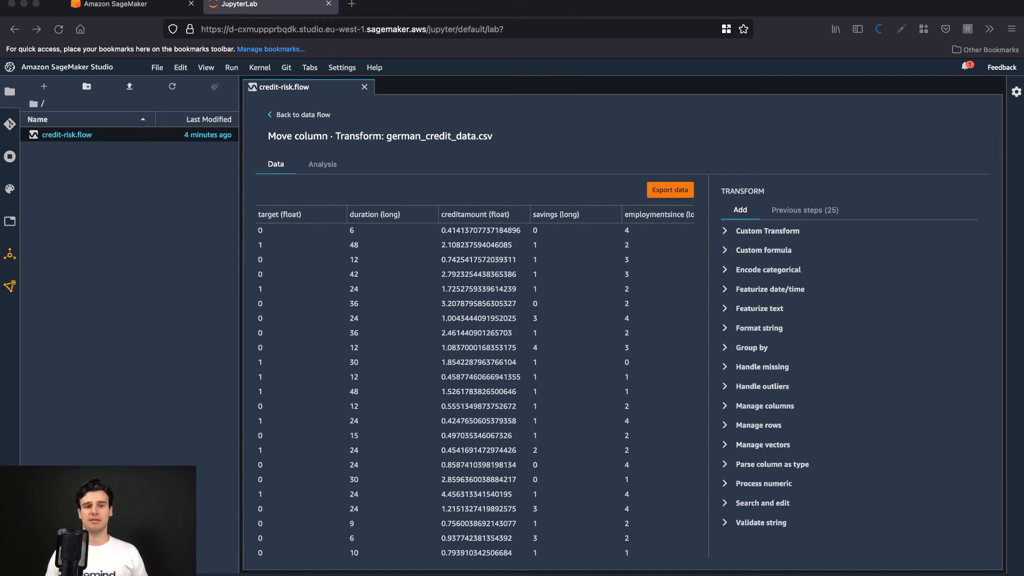
# Step: Add a Quick Model analysis after the transform steps with target as the label and preview it
pyautogui.click(299, 115)
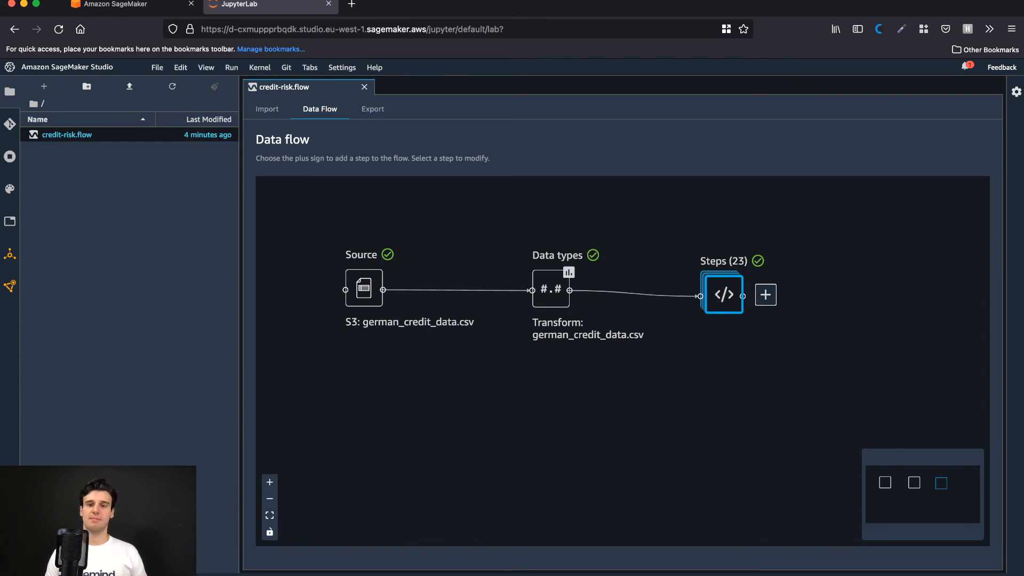
pyautogui.click(766, 294)
pyautogui.click(792, 345)
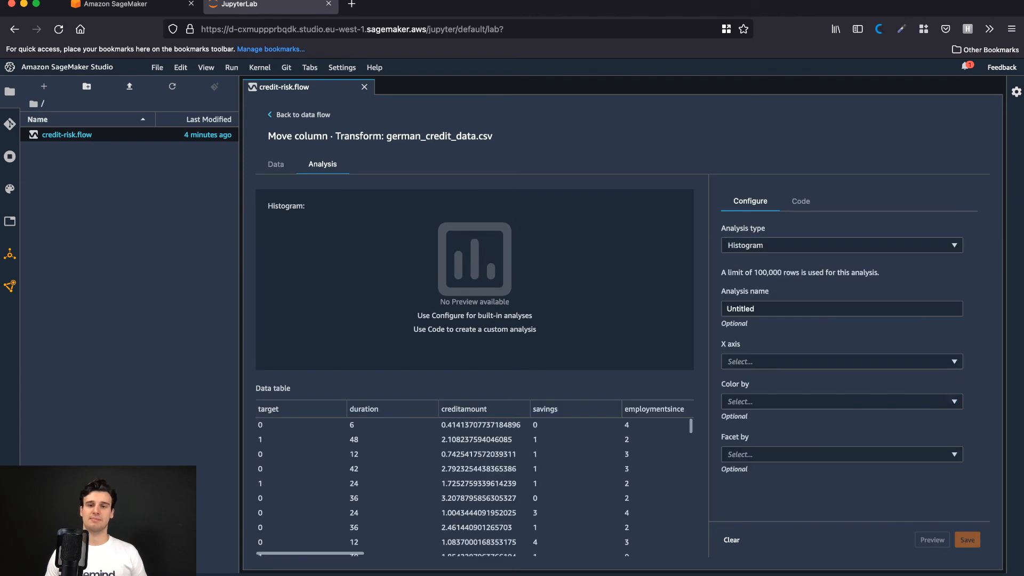
pyautogui.click(842, 245)
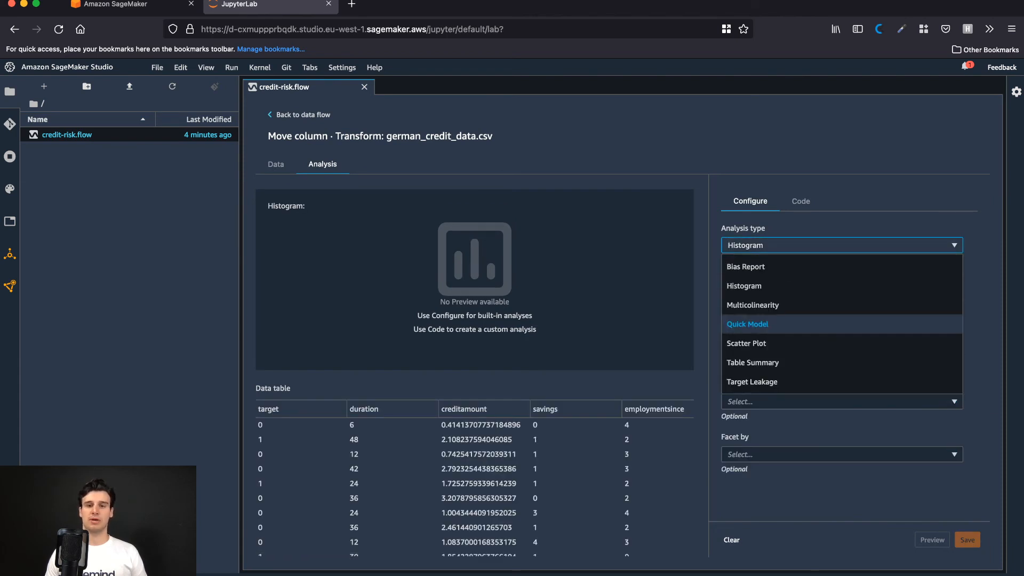
pyautogui.click(752, 323)
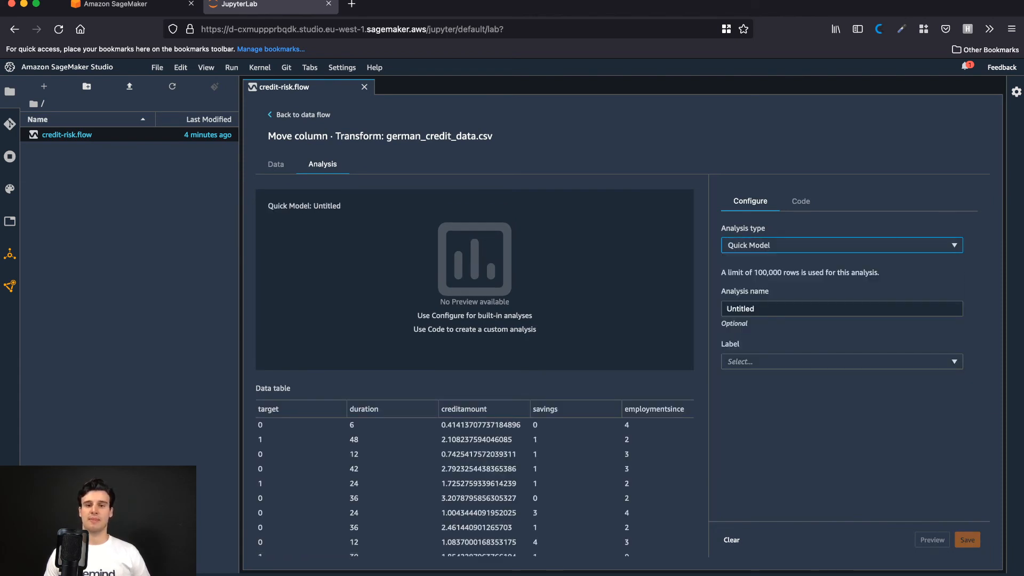
pyautogui.click(841, 362)
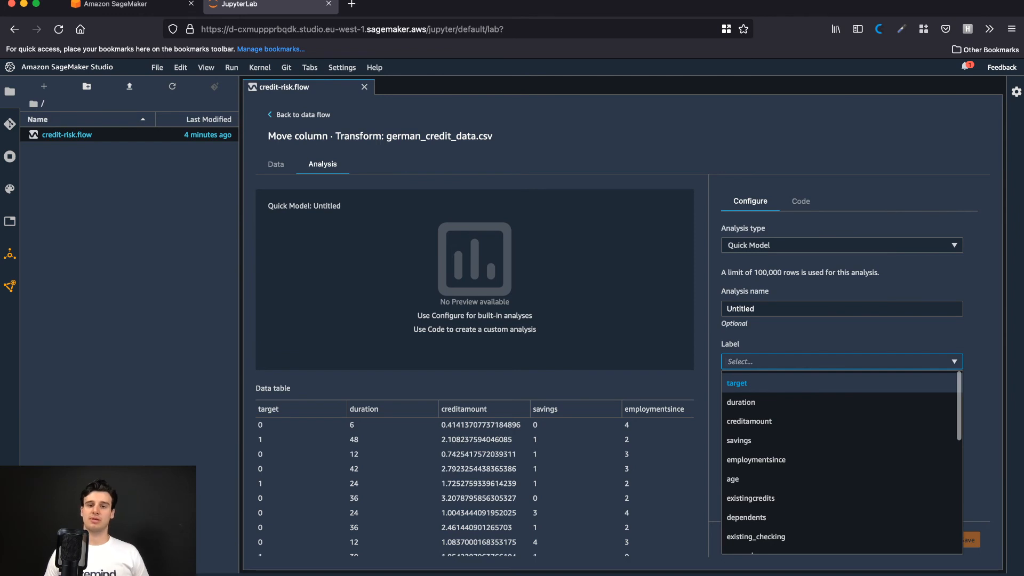
pyautogui.click(737, 383)
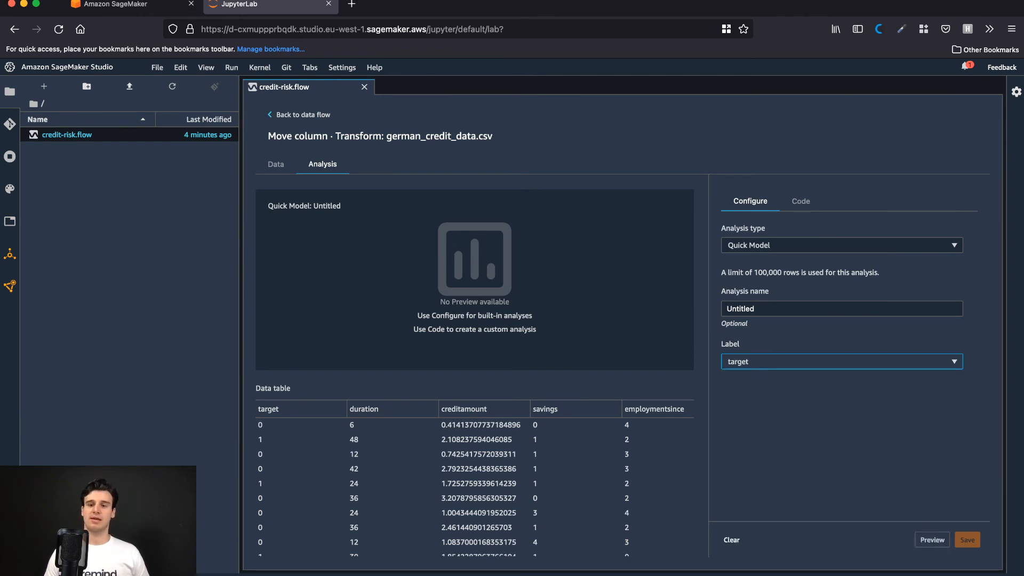
pyautogui.click(933, 539)
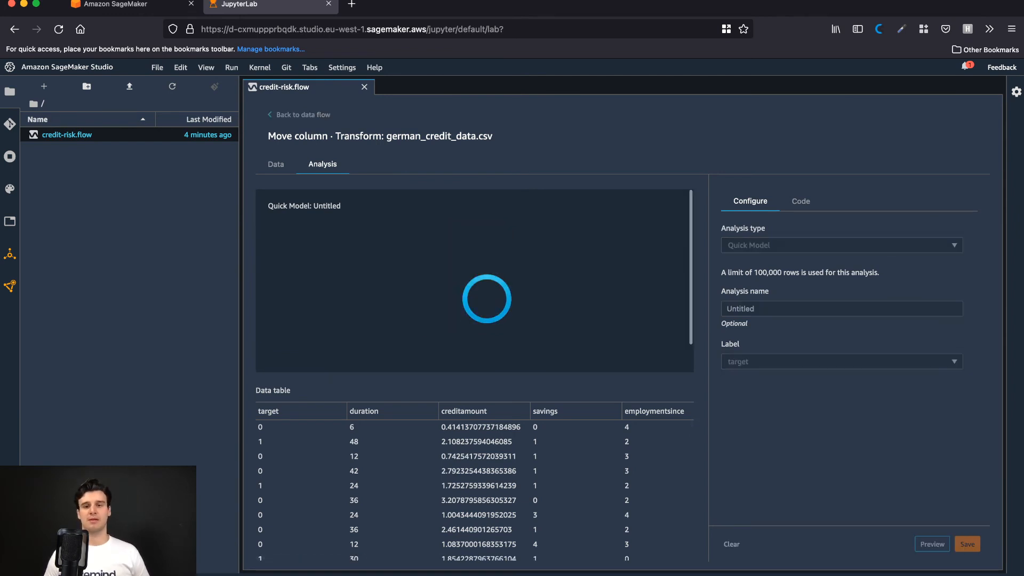
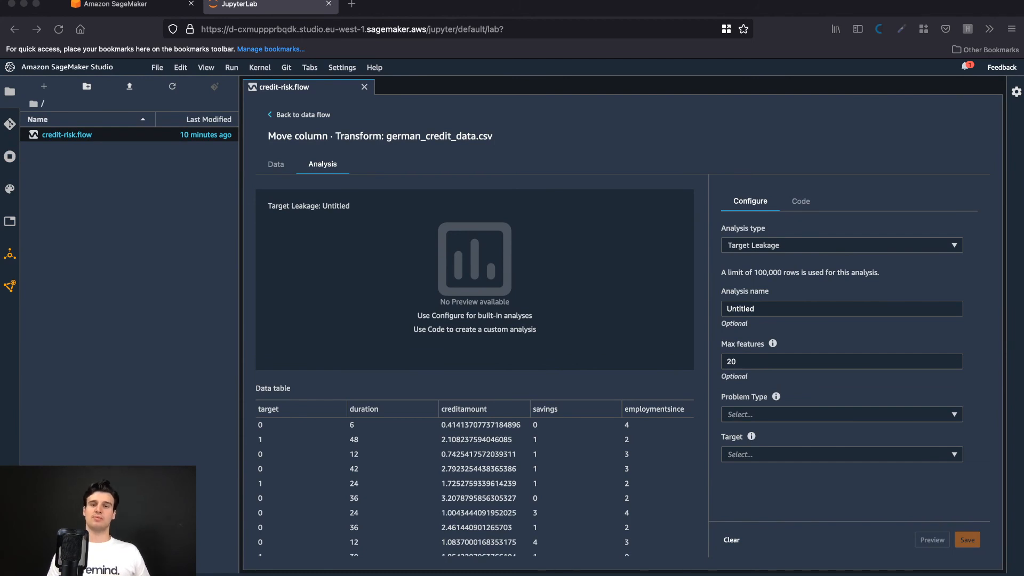
# Step: Configure a Target Leakage analysis with problem type classification and target as the target column, then preview and examine its chart
pyautogui.click(753, 245)
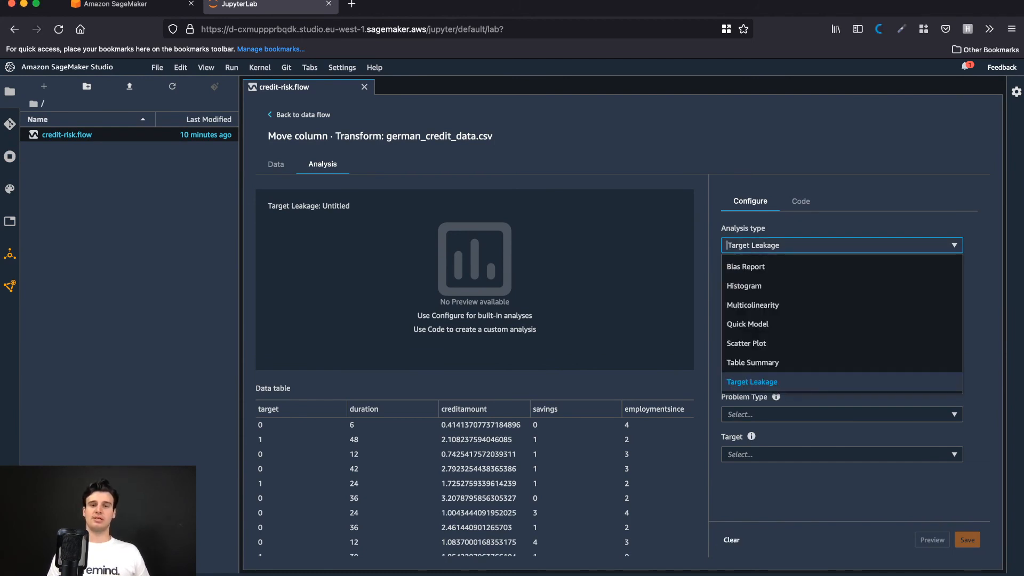
pyautogui.click(750, 382)
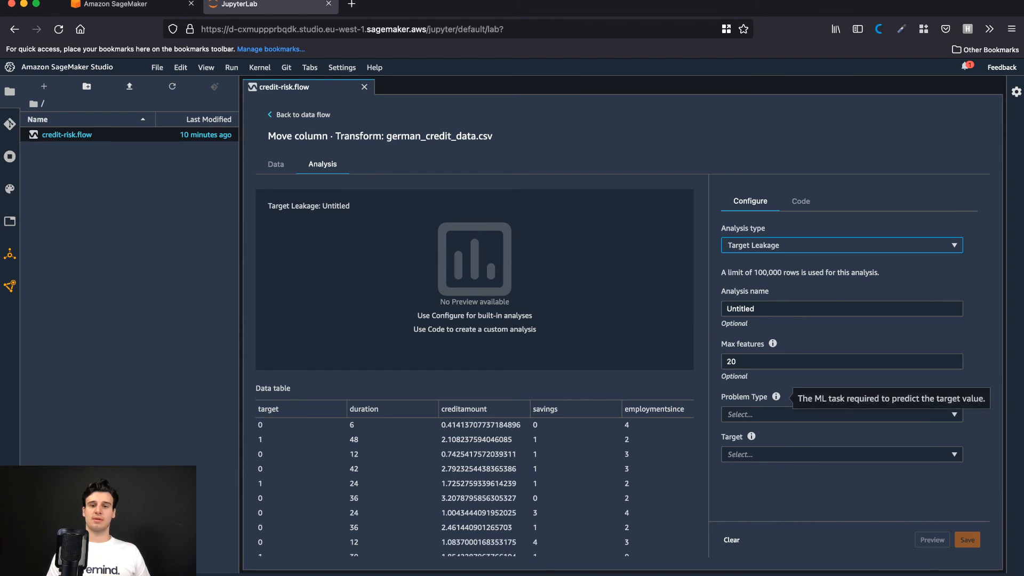
pyautogui.click(779, 414)
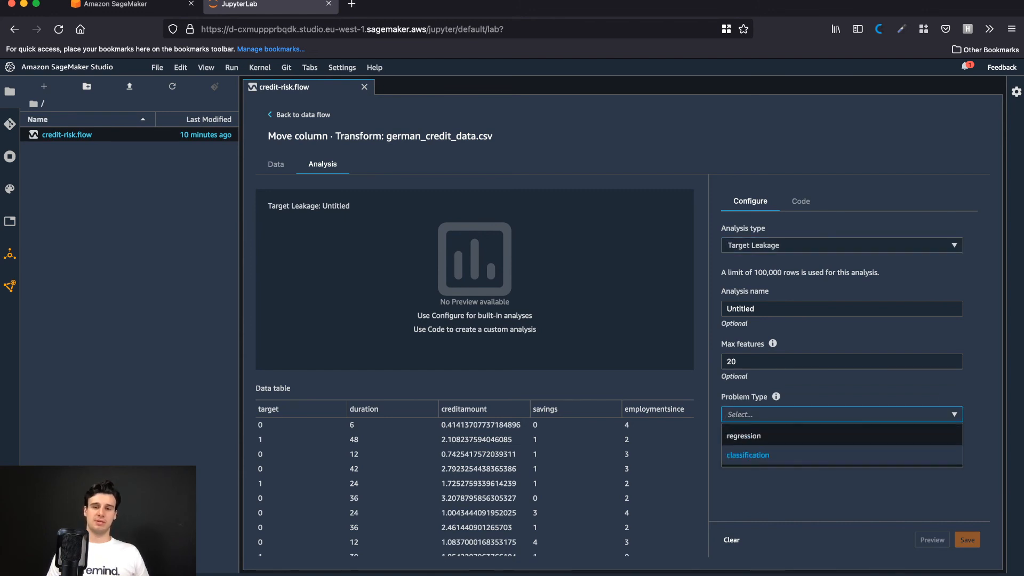
pyautogui.press('Return')
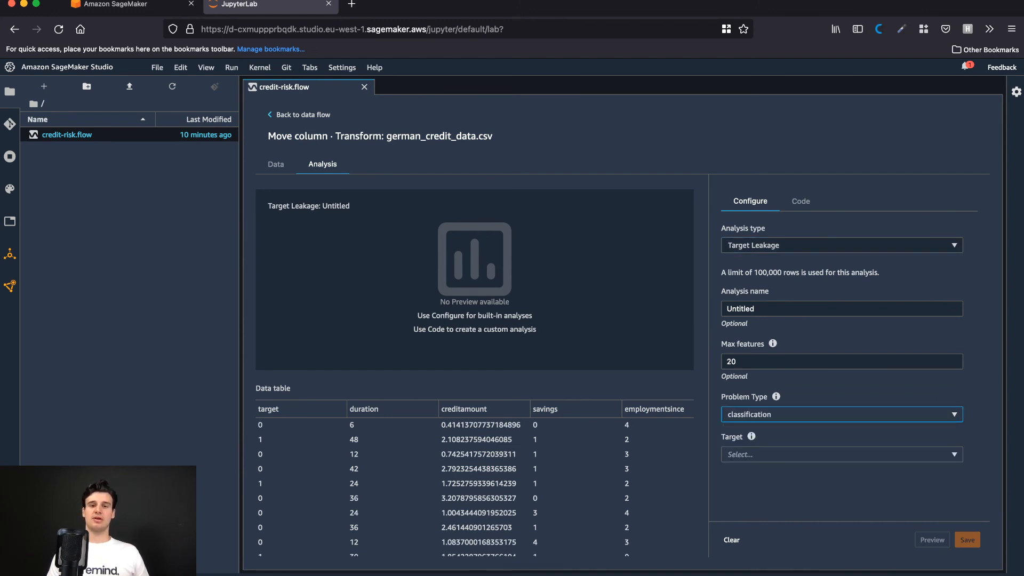
pyautogui.click(778, 454)
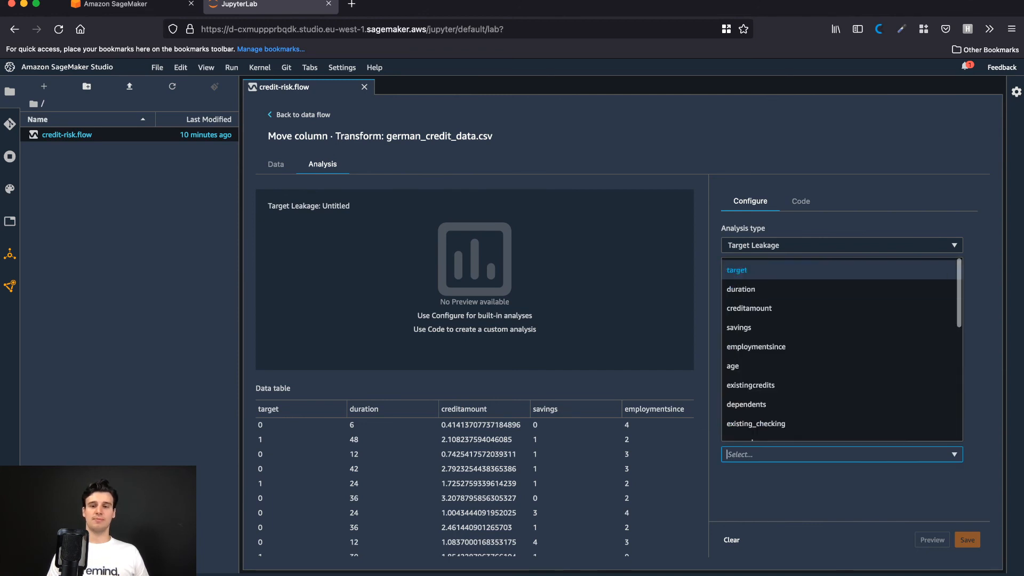
pyautogui.click(768, 270)
pyautogui.click(932, 539)
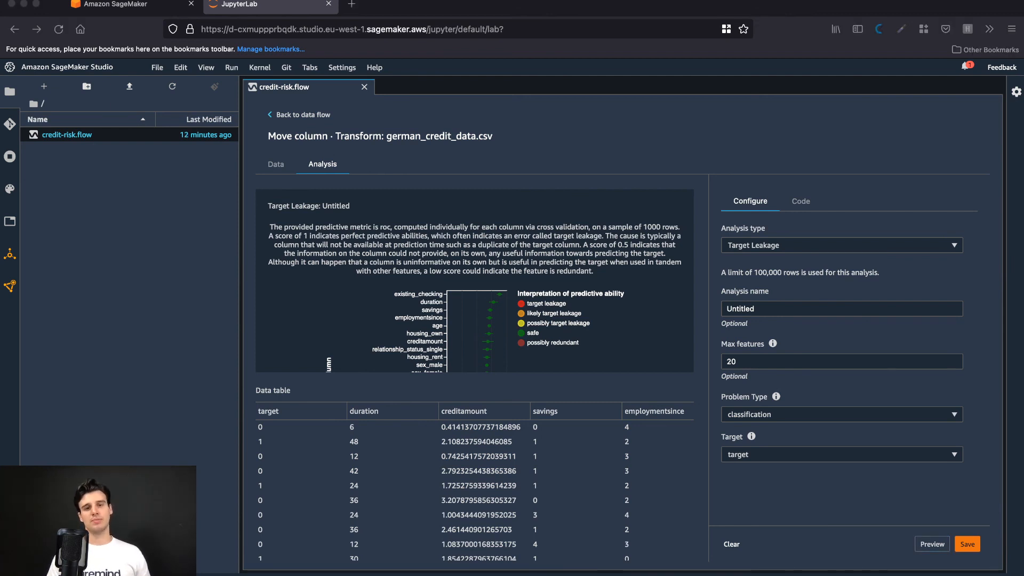
pyautogui.scroll(-3, 475, 280)
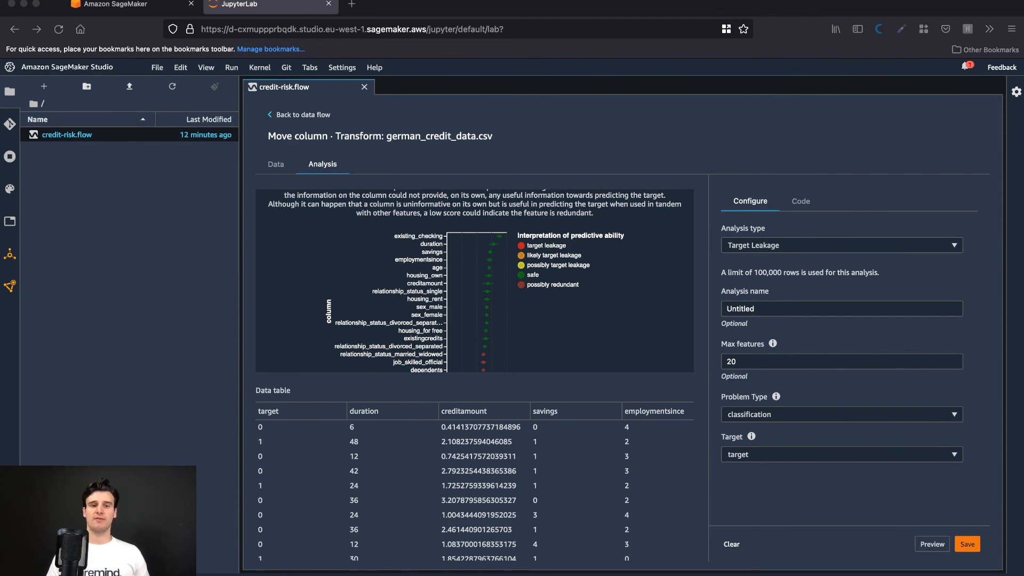
# Step: Examine the remaining features and the predictive ability scale in the Target Leakage chart
pyautogui.scroll(-2, 474, 280)
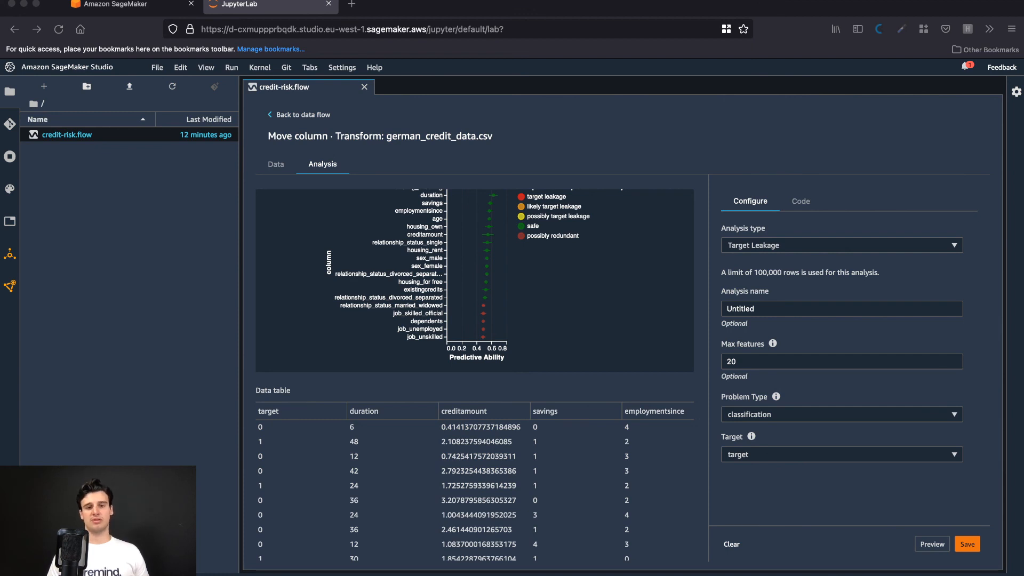
pyautogui.scroll(-1, 475, 280)
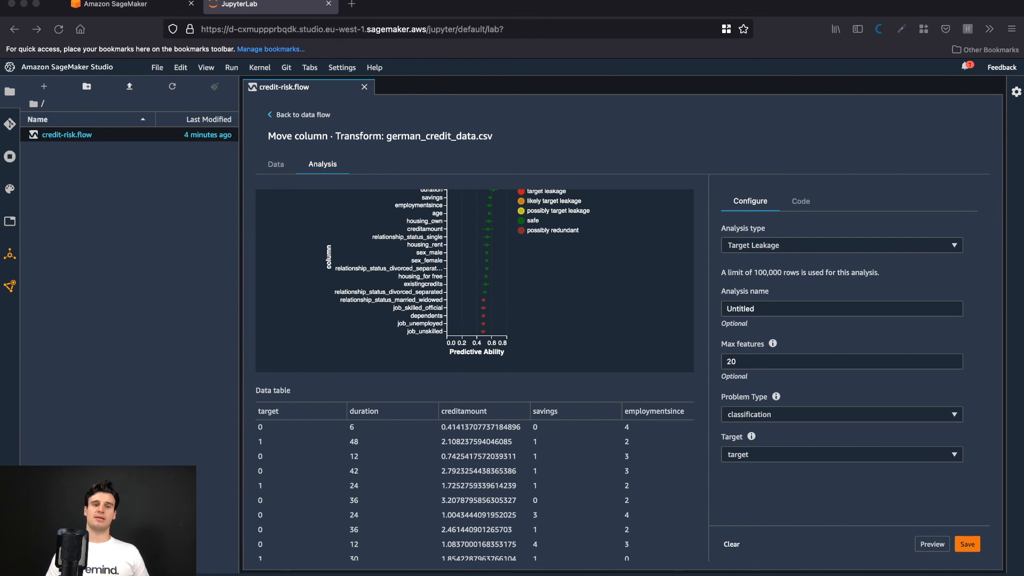
pyautogui.scroll(3, 475, 280)
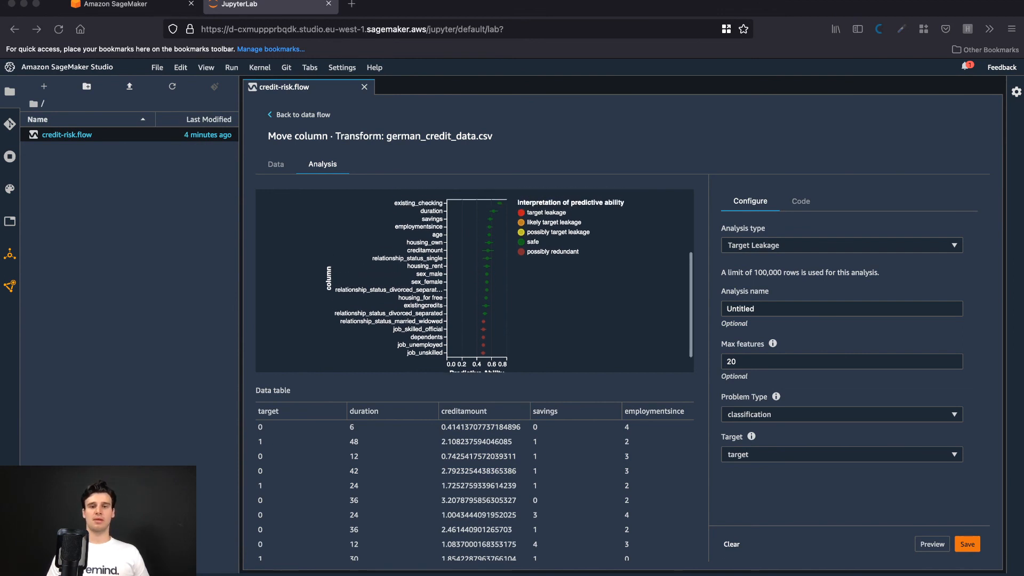
# Step: Export the data produced by the transform steps to s3://data-wrangler-datasets/ as an uncompressed, comma-delimited CSV
pyautogui.click(288, 115)
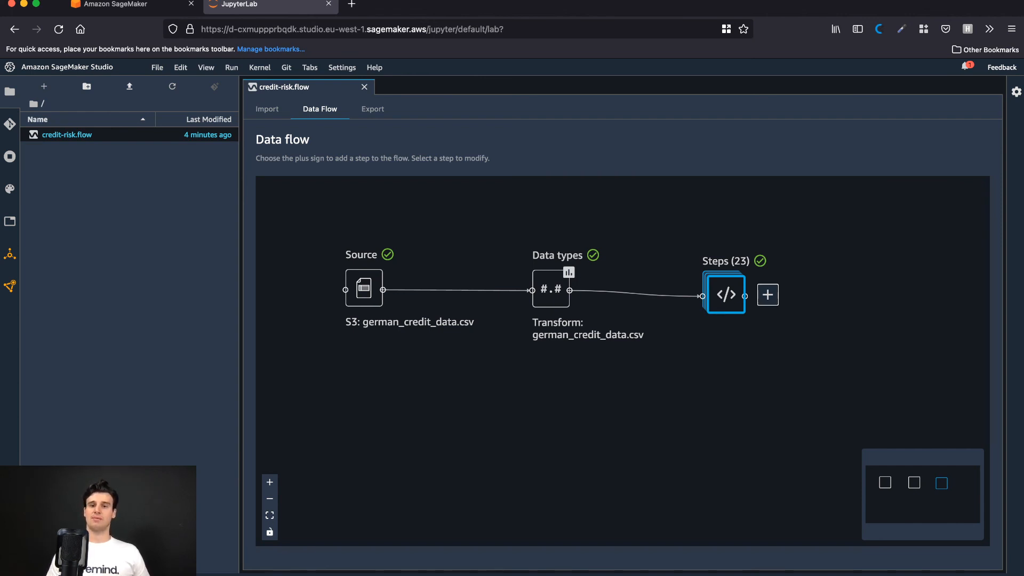
pyautogui.click(767, 294)
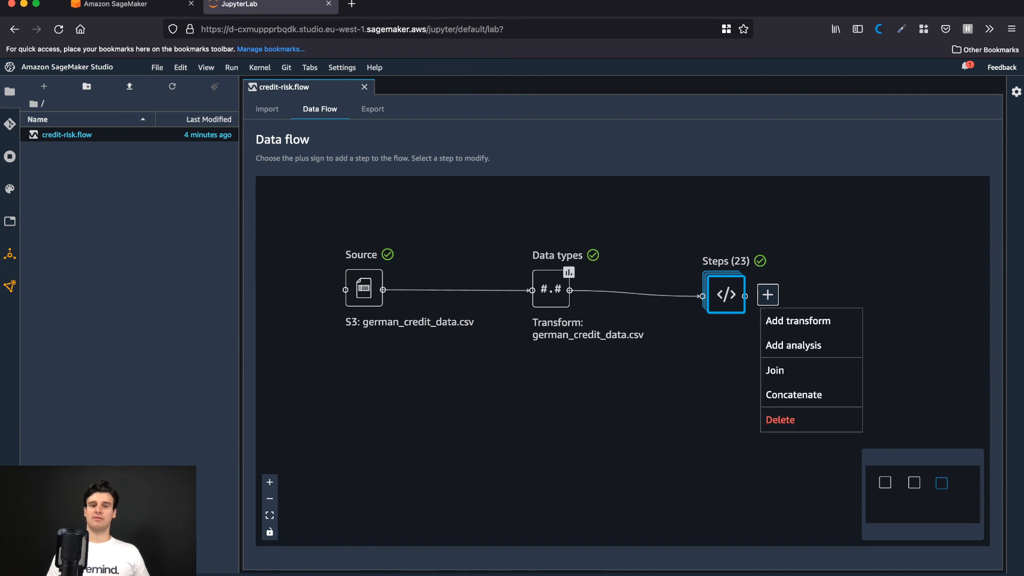
pyautogui.click(798, 320)
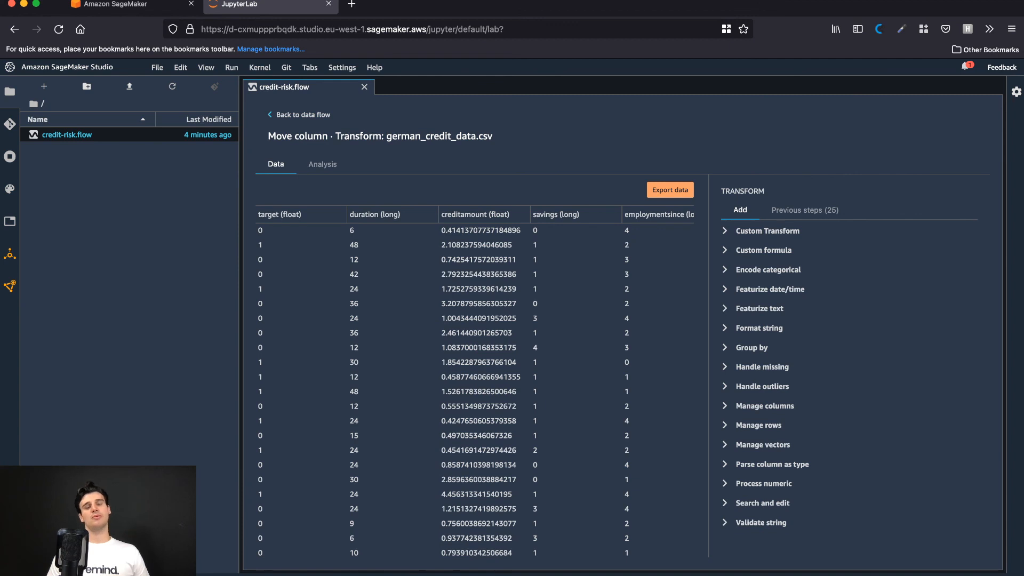
pyautogui.click(670, 190)
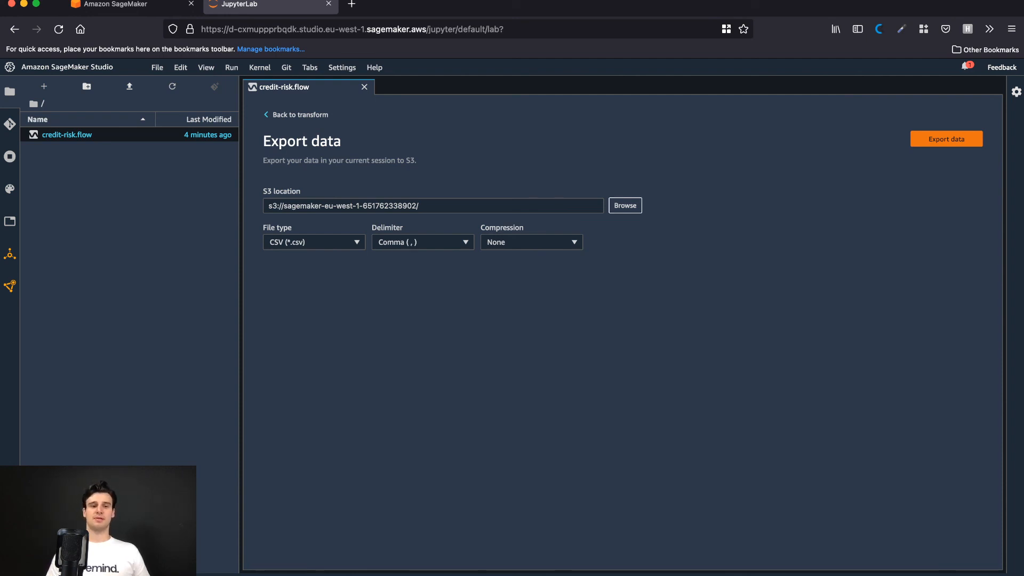
pyautogui.click(625, 205)
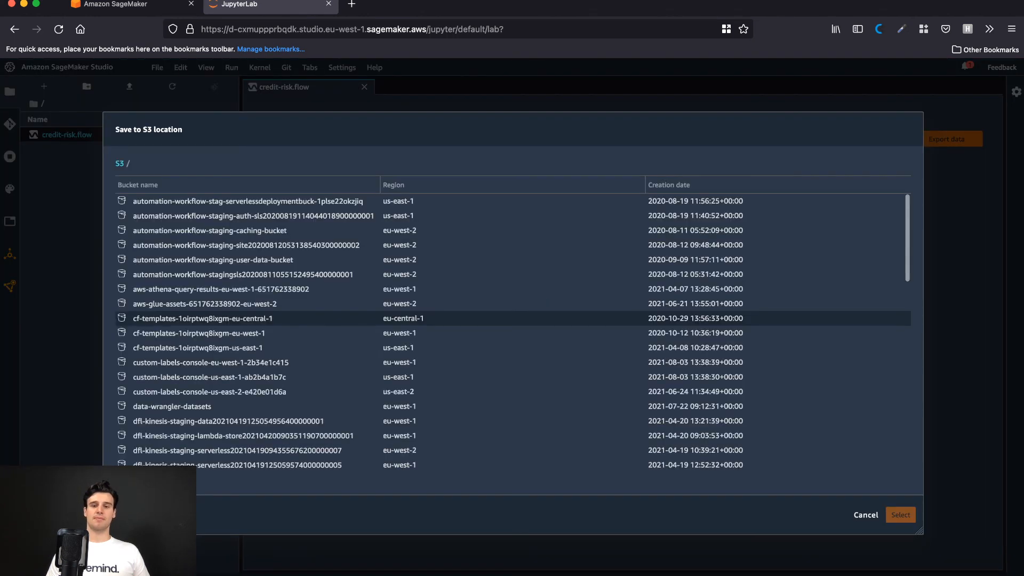
pyautogui.click(171, 407)
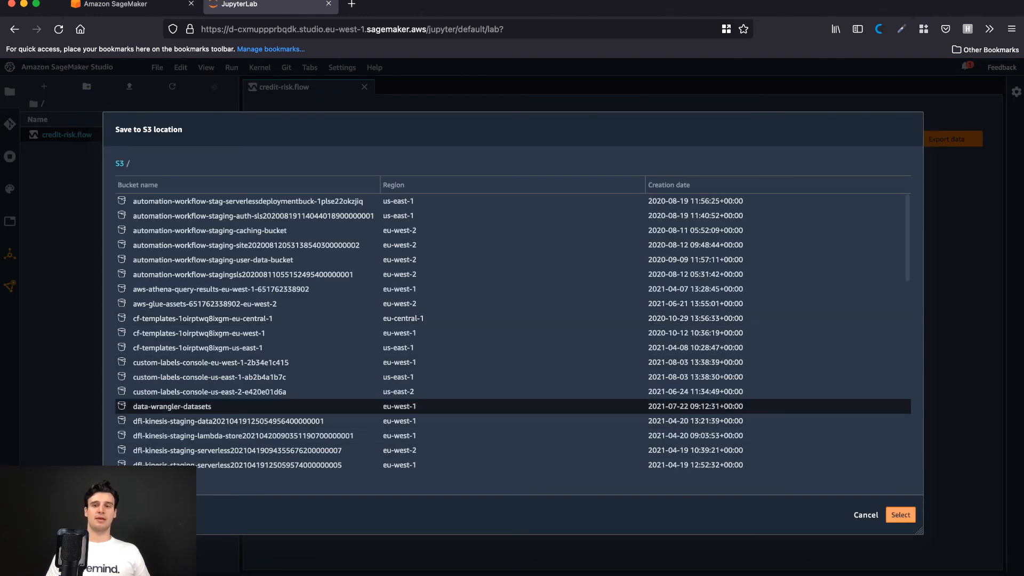
pyautogui.click(900, 515)
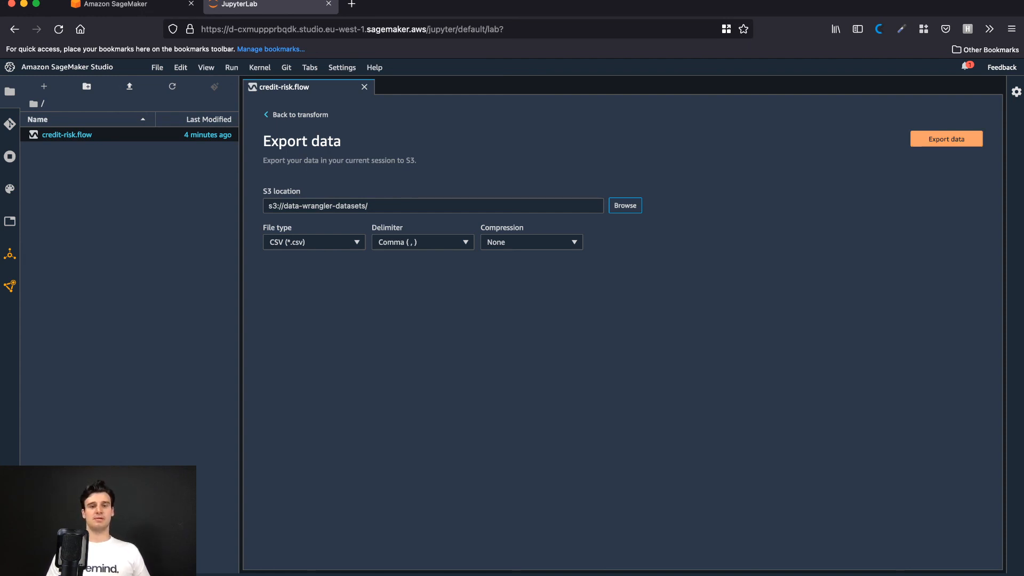
pyautogui.click(946, 139)
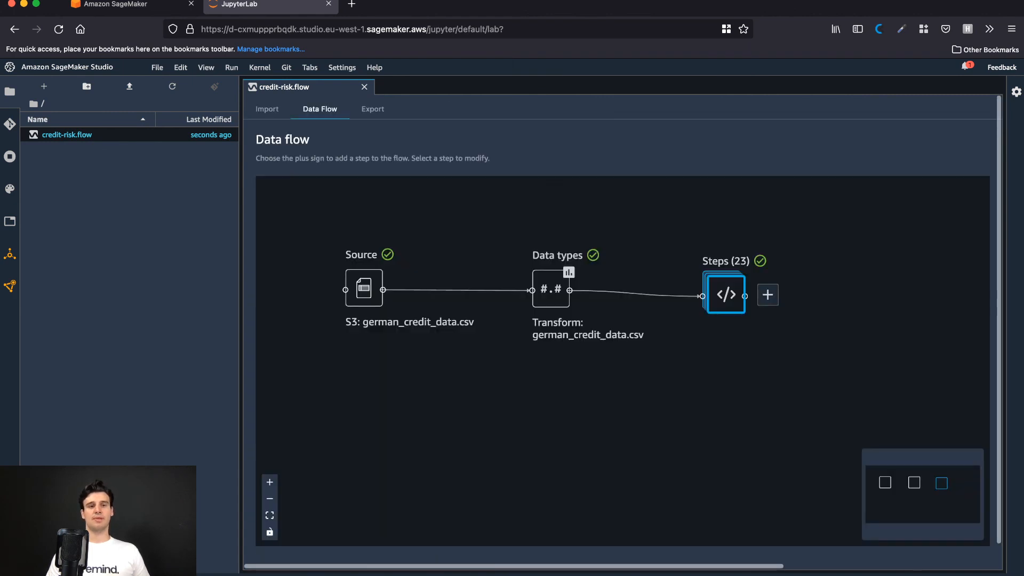
# Step: Browse the data-wrangler-datasets bucket through the Amazon S3 import source to check for the exported output
pyautogui.click(267, 109)
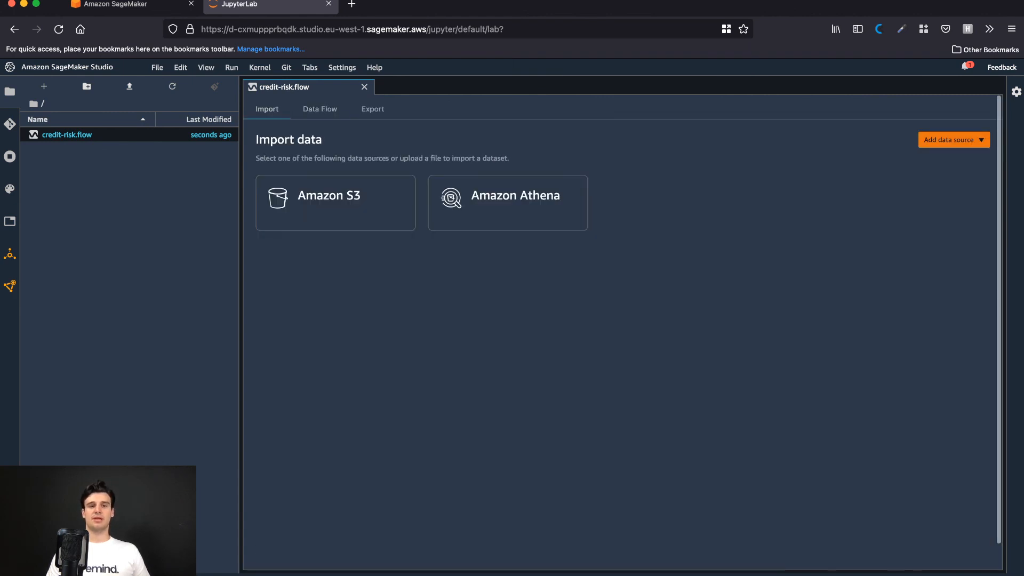
pyautogui.click(336, 203)
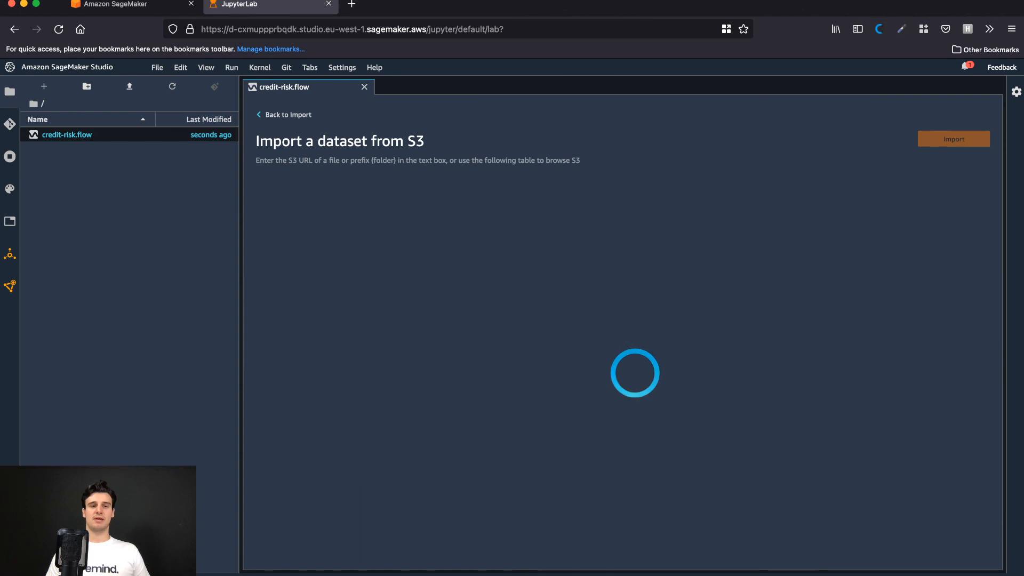
pyautogui.click(312, 468)
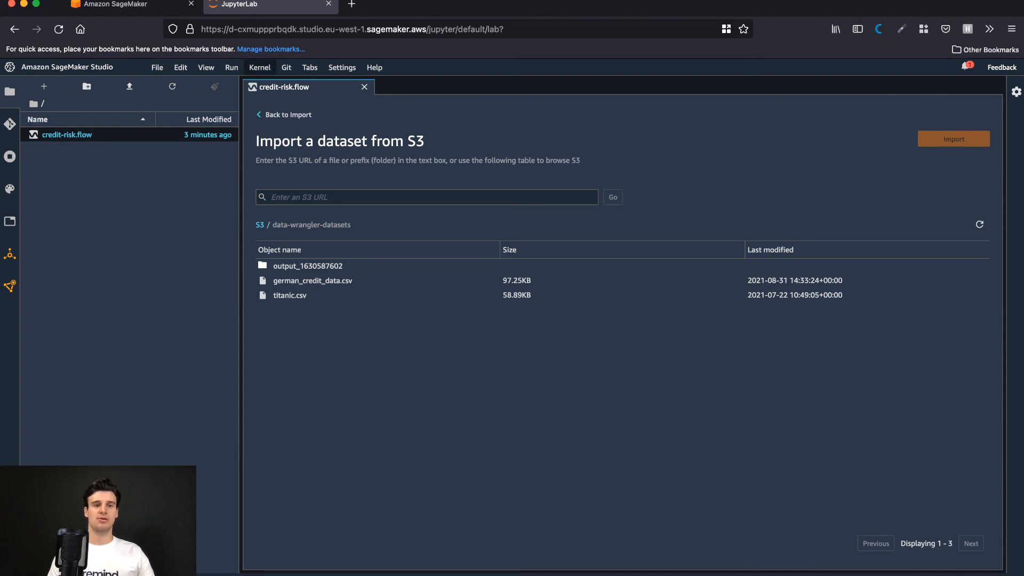
# Step: Shut down all running kernels and confirm the shutdown
pyautogui.click(260, 67)
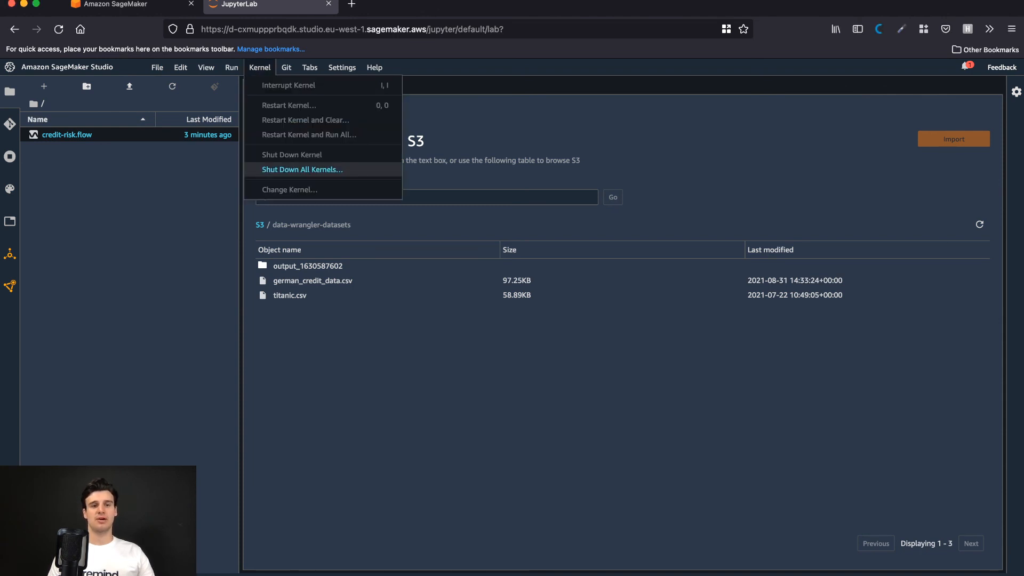
pyautogui.click(301, 169)
pyautogui.press('Return')
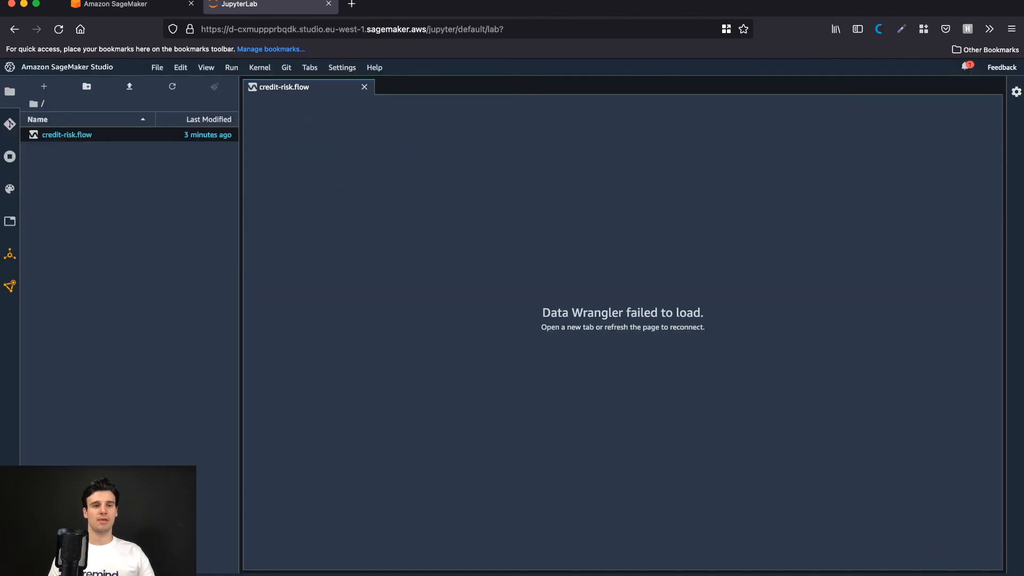
# Step: Shut down all Studio images, kernels and the JupyterServer app, then close the Studio browser tab
pyautogui.click(157, 67)
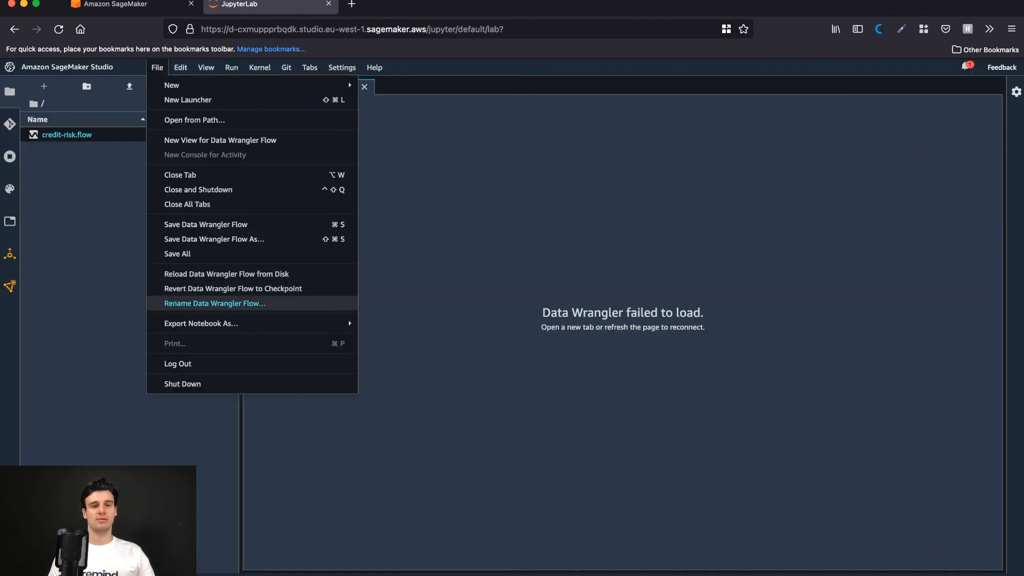
pyautogui.press('Down')
pyautogui.press('Down')
pyautogui.press('Down')
pyautogui.press('Return')
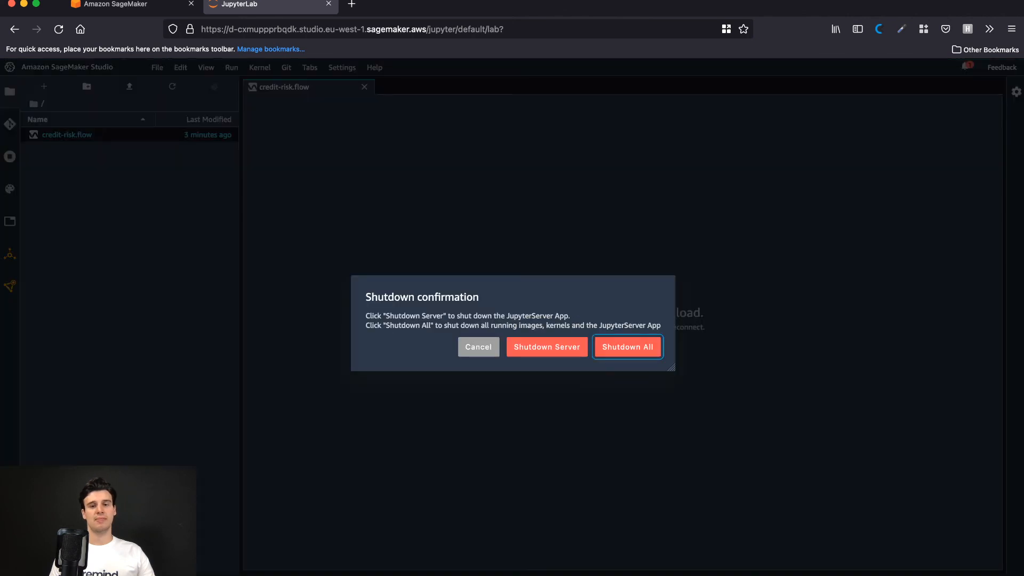
pyautogui.press('Return')
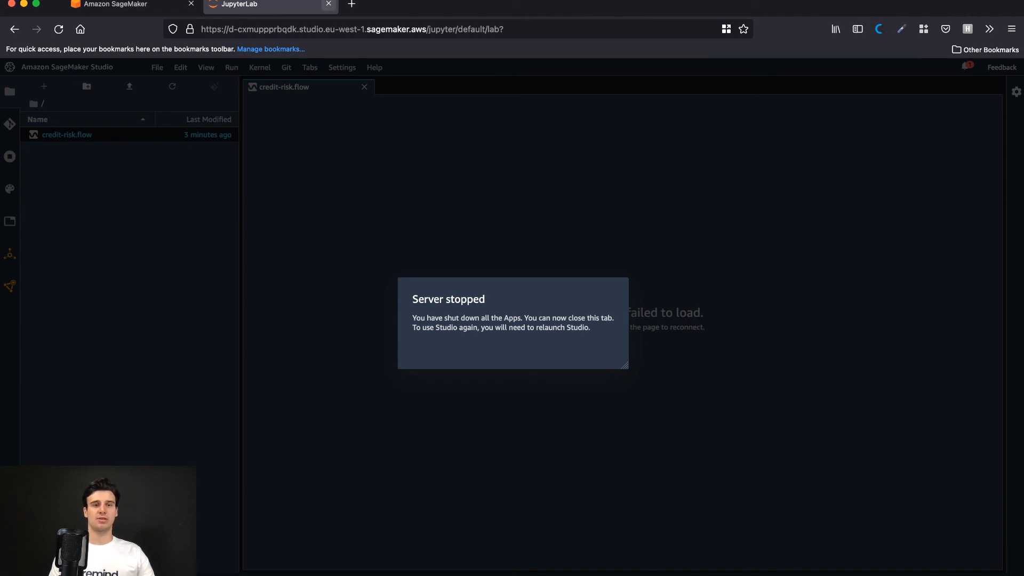
pyautogui.click(329, 3)
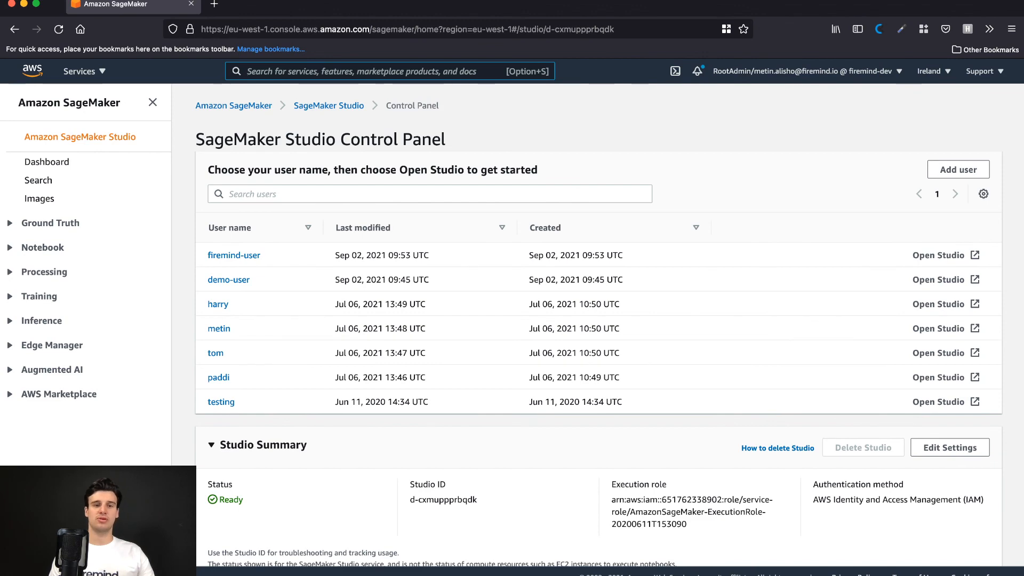
# Step: Open the firemind-user details in the SageMaker Studio Control Panel and check the status of its Data Wrangler app
pyautogui.scroll(-1, 563, 325)
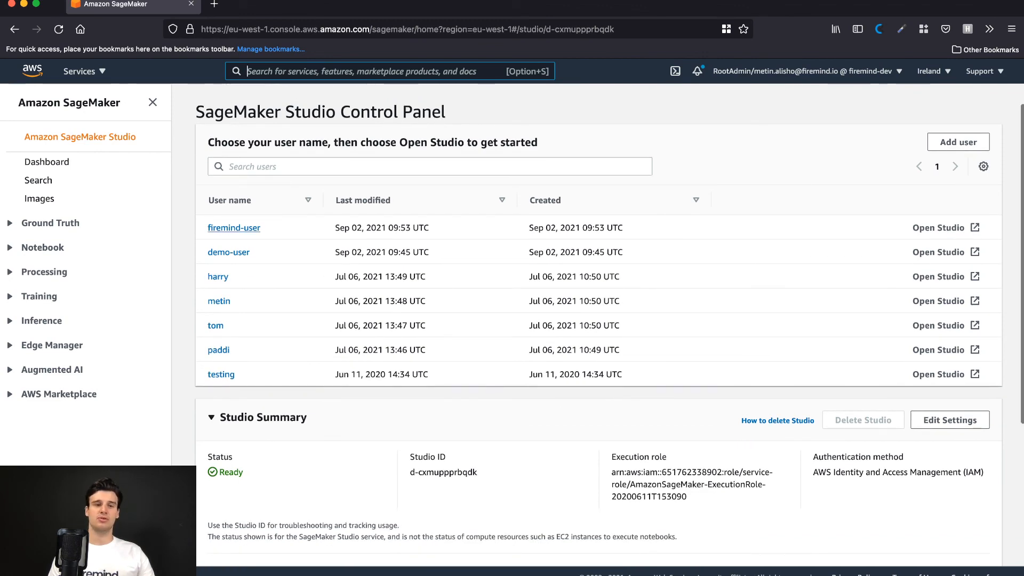
pyautogui.click(233, 228)
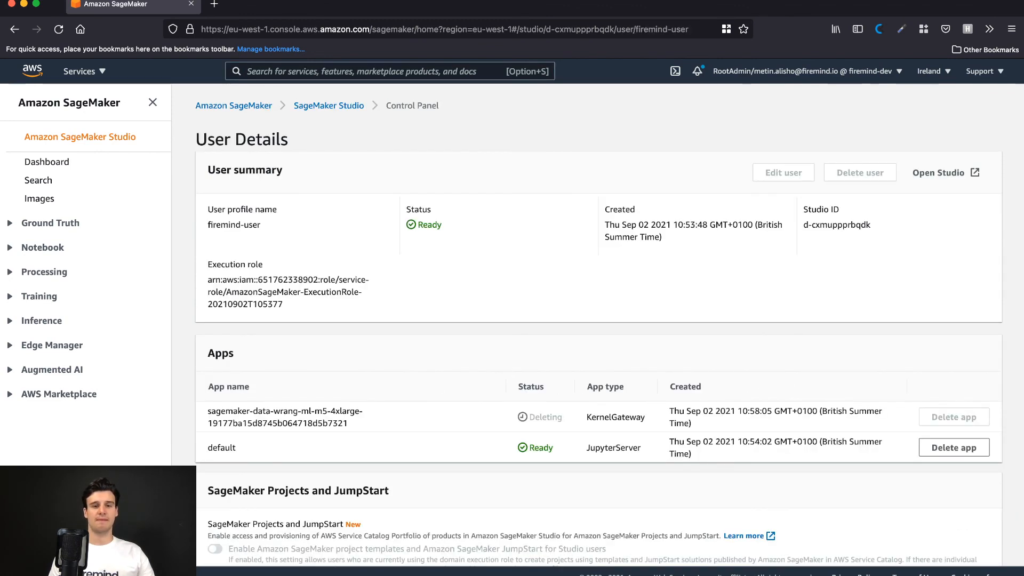
pyautogui.scroll(-2, 597, 320)
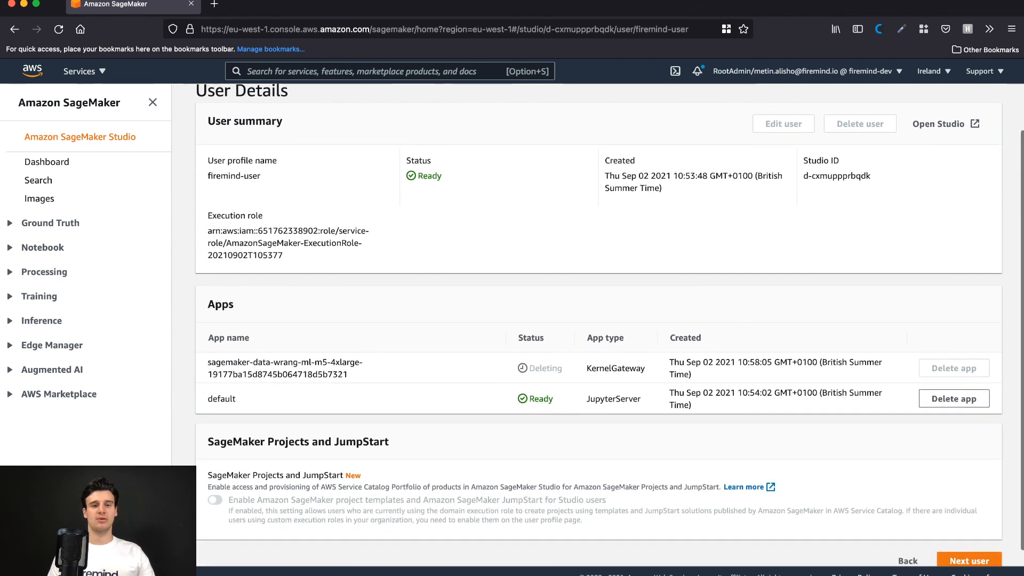
pyautogui.moveTo(238, 362); pyautogui.dragTo(363, 362)
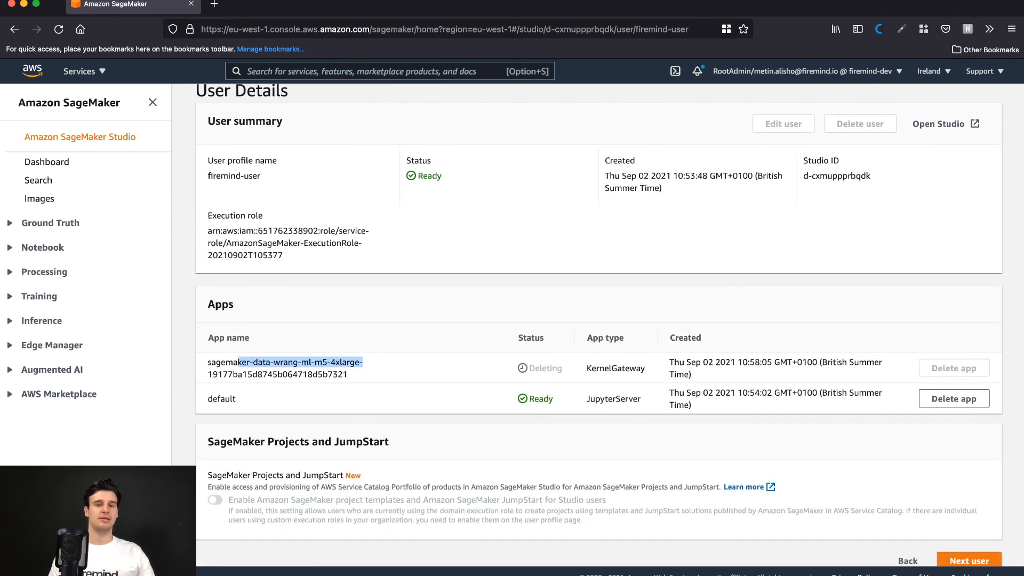
pyautogui.scroll(2, 597, 320)
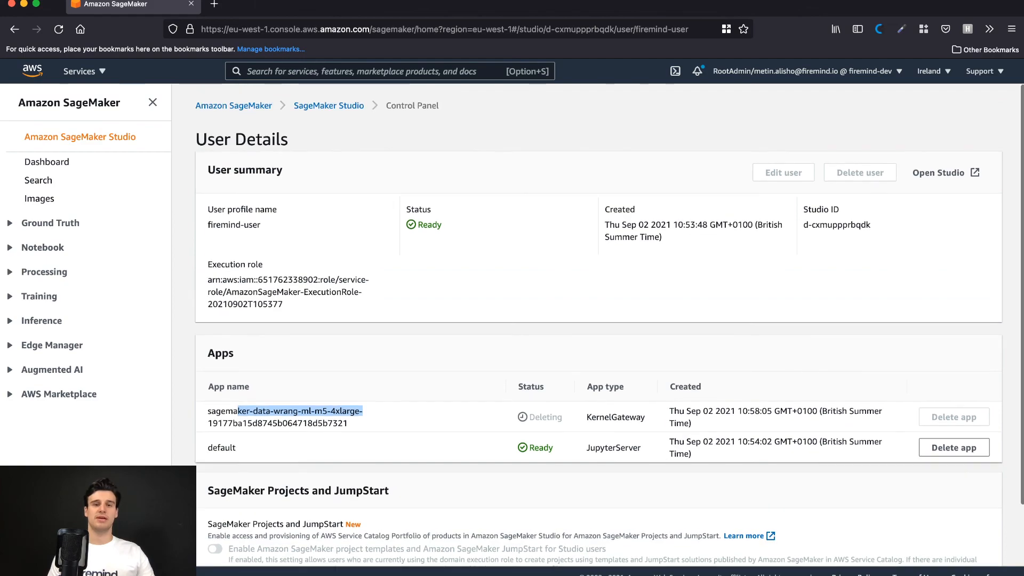